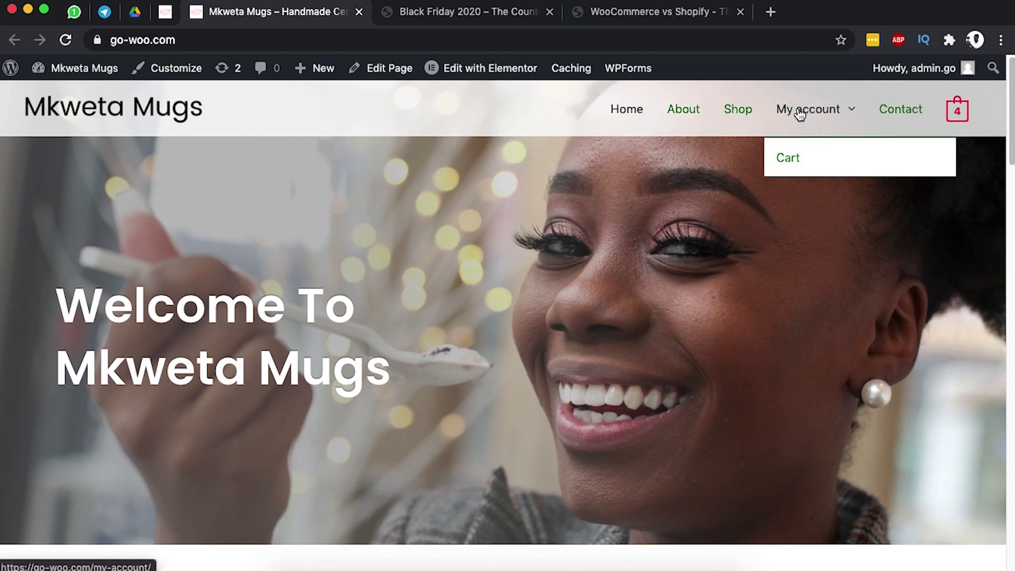
Look through the in-stock products on the store's homepage down to the free shipping banner.
{"action": "scroll", "coordinate": [643, 304], "scroll_direction": "down", "scroll_amount": 5}
{"action": "scroll", "coordinate": [643, 305], "scroll_direction": "down", "scroll_amount": 8}
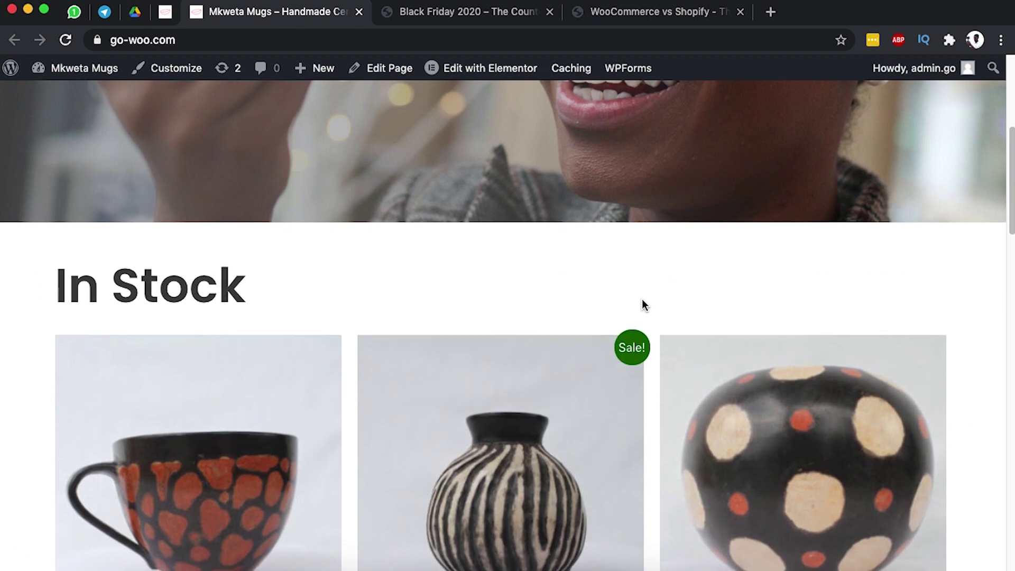
{"action": "scroll", "coordinate": [642, 305], "scroll_direction": "down", "scroll_amount": 4}
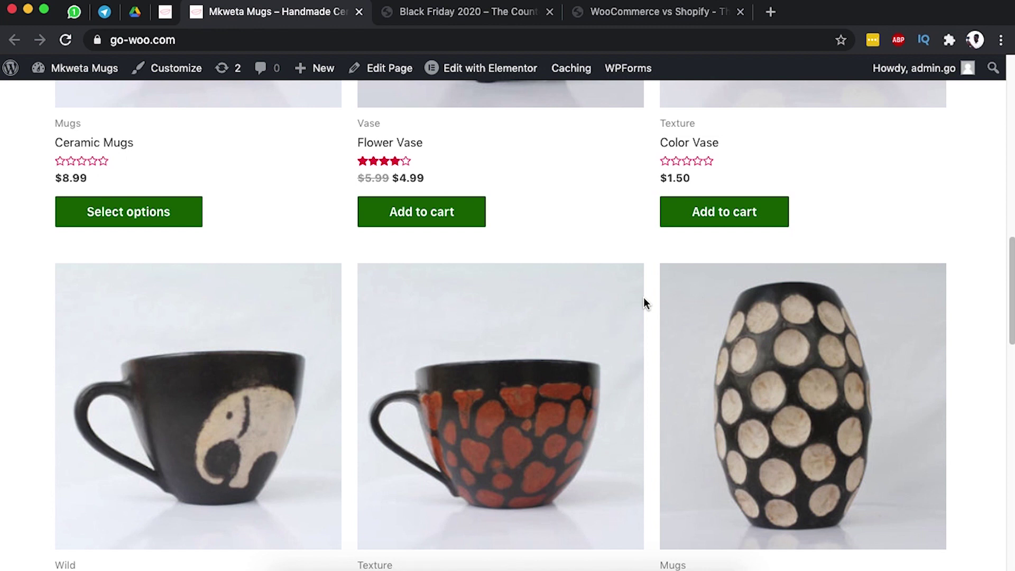
{"action": "scroll", "coordinate": [644, 303], "scroll_direction": "down", "scroll_amount": 5}
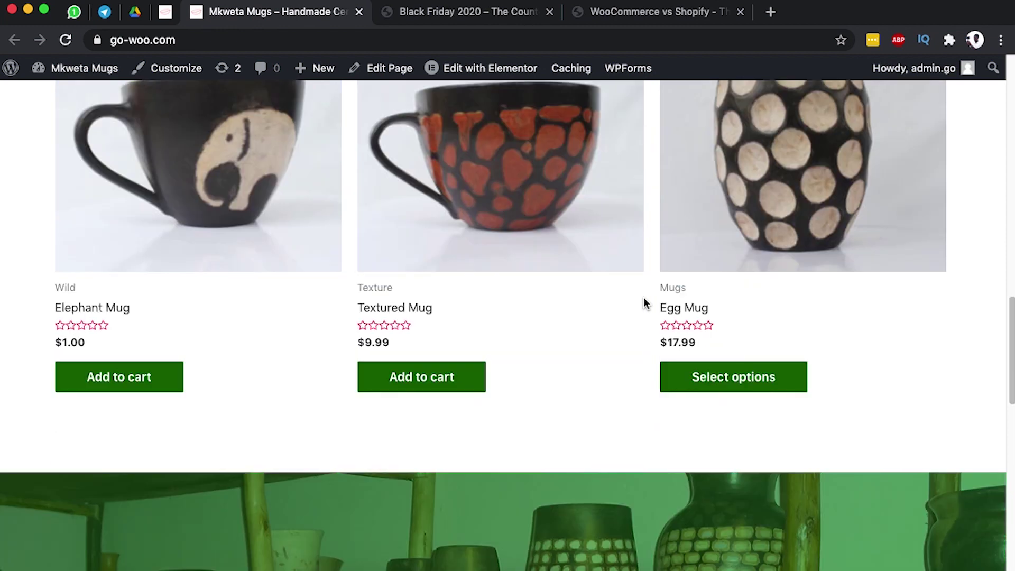
{"action": "scroll", "coordinate": [644, 304], "scroll_direction": "down", "scroll_amount": 1}
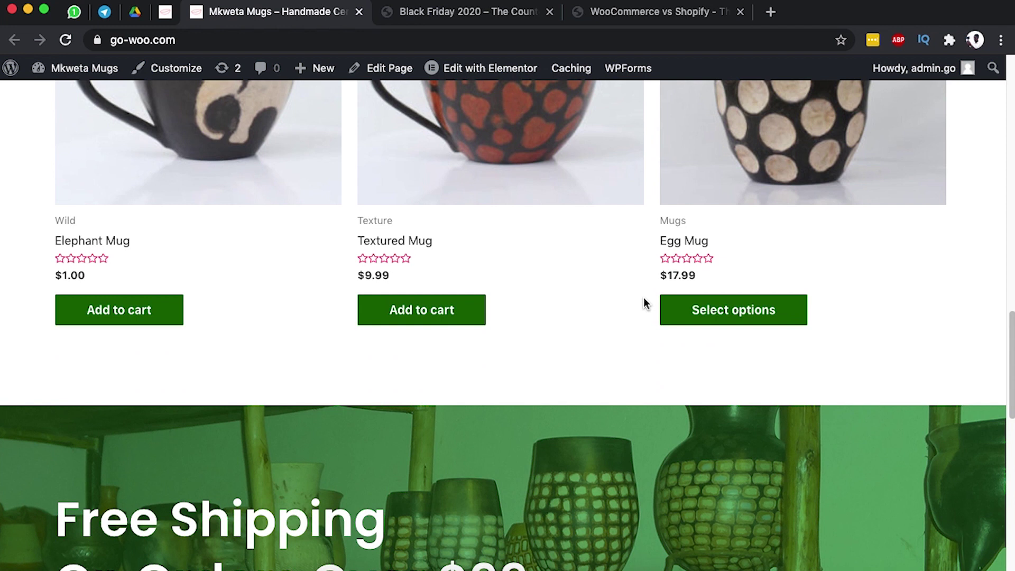
Open the list of all pages in the WordPress admin and review the existing pages.
{"action": "left_click", "coordinate": [166, 15]}
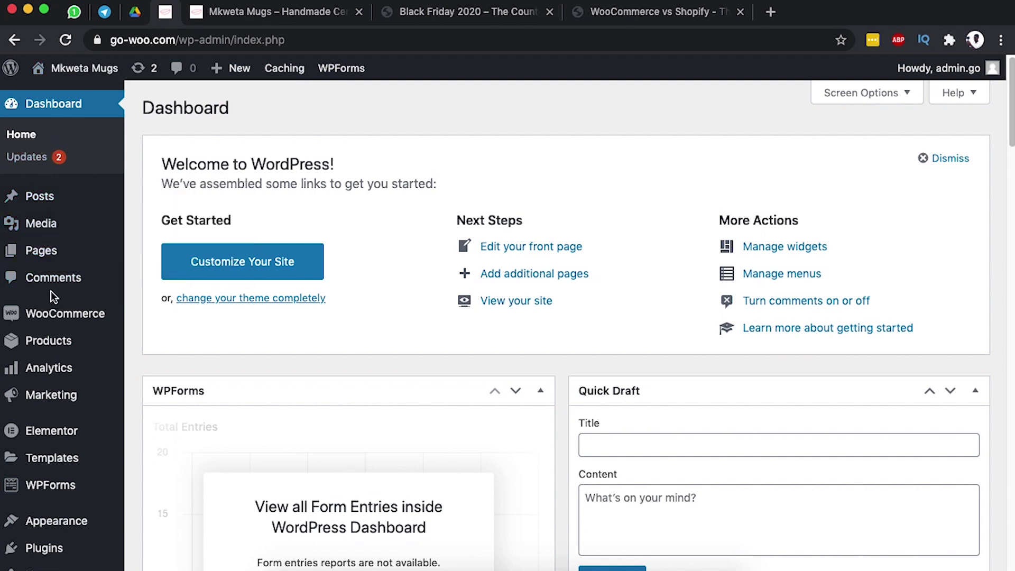
{"action": "mouse_move", "coordinate": [53, 253]}
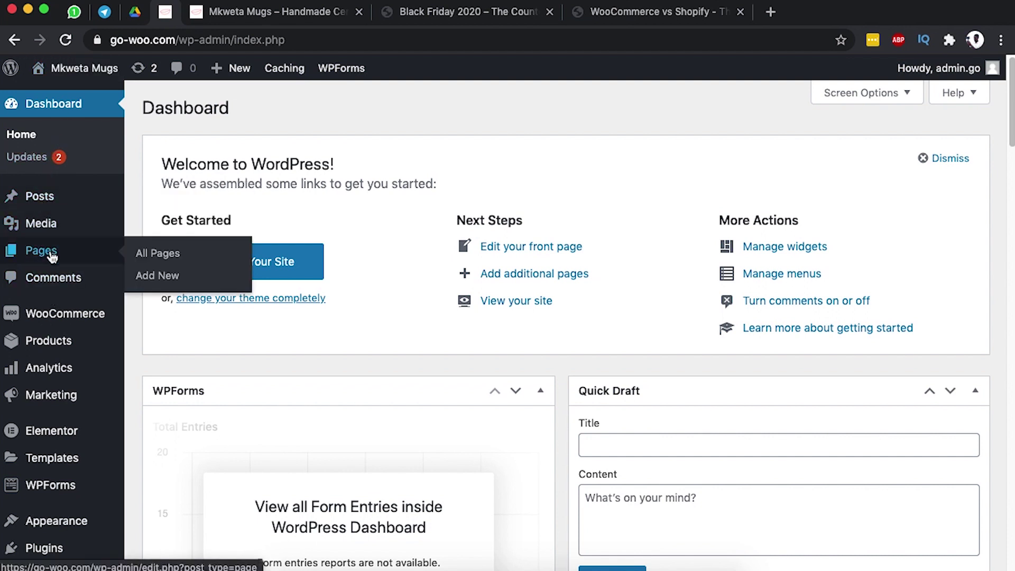
{"action": "left_click", "coordinate": [160, 257]}
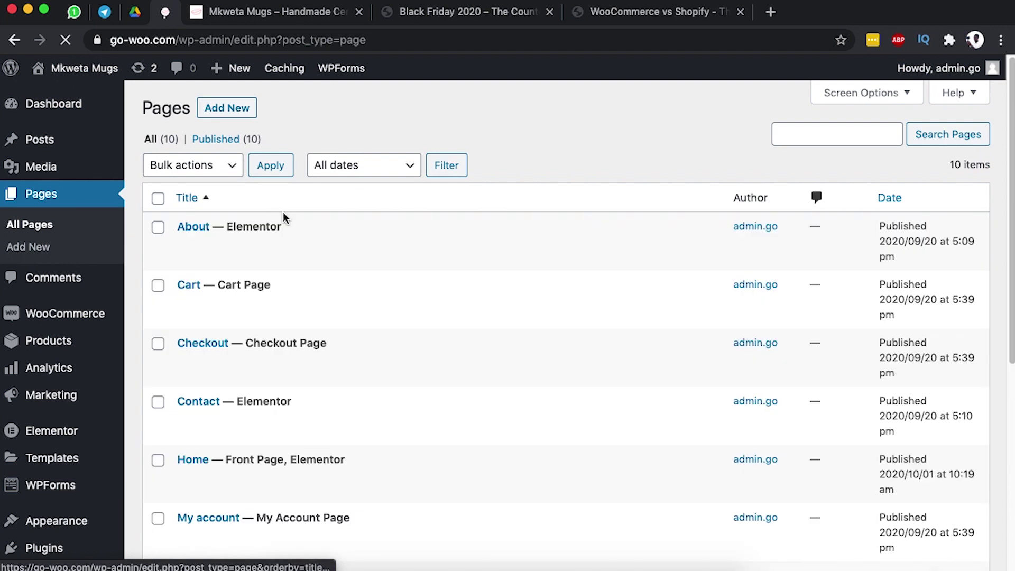
{"action": "scroll", "coordinate": [306, 227], "scroll_direction": "down", "scroll_amount": 2}
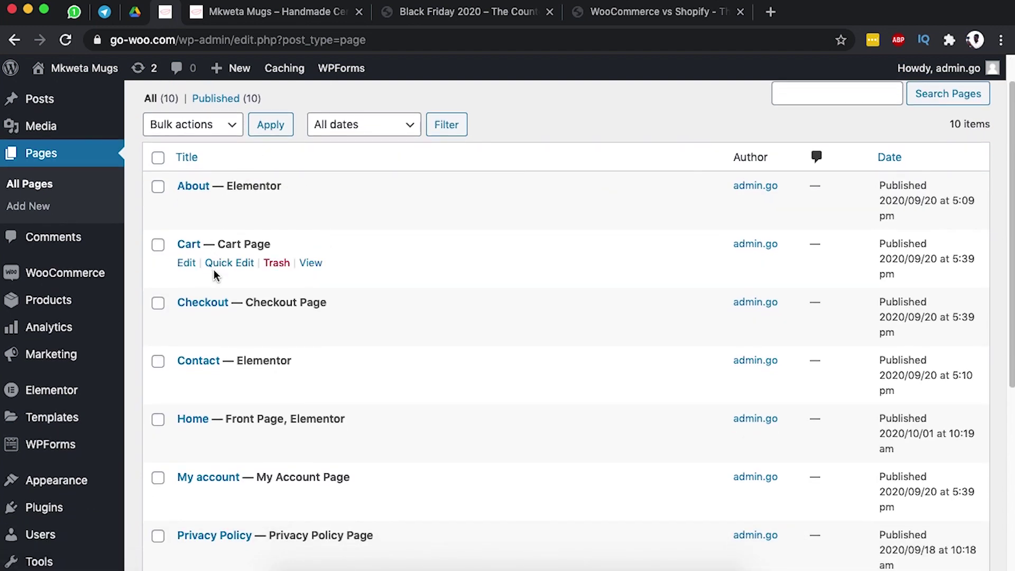
{"action": "scroll", "coordinate": [236, 378], "scroll_direction": "down", "scroll_amount": 2}
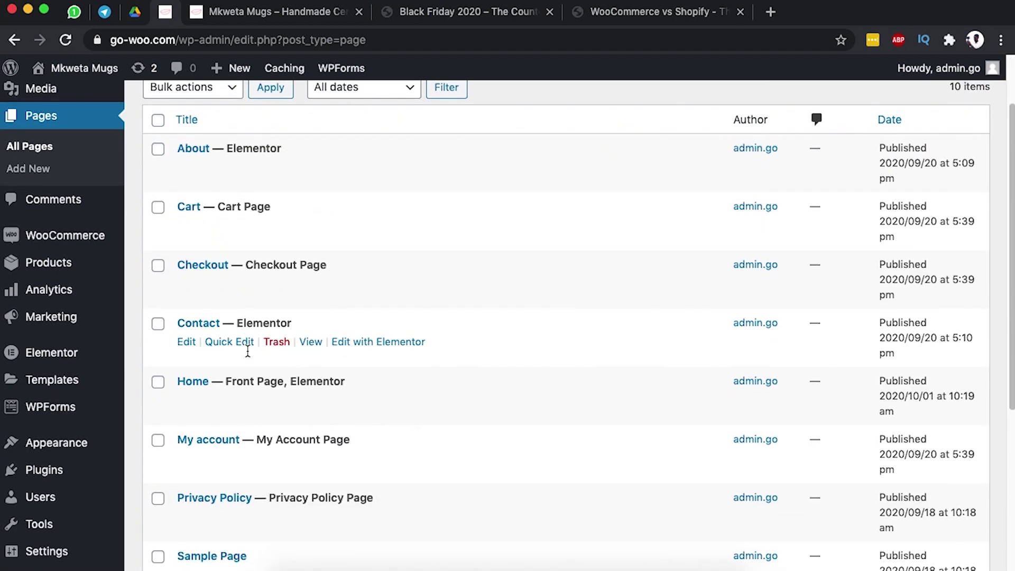
{"action": "scroll", "coordinate": [252, 353], "scroll_direction": "down", "scroll_amount": 5}
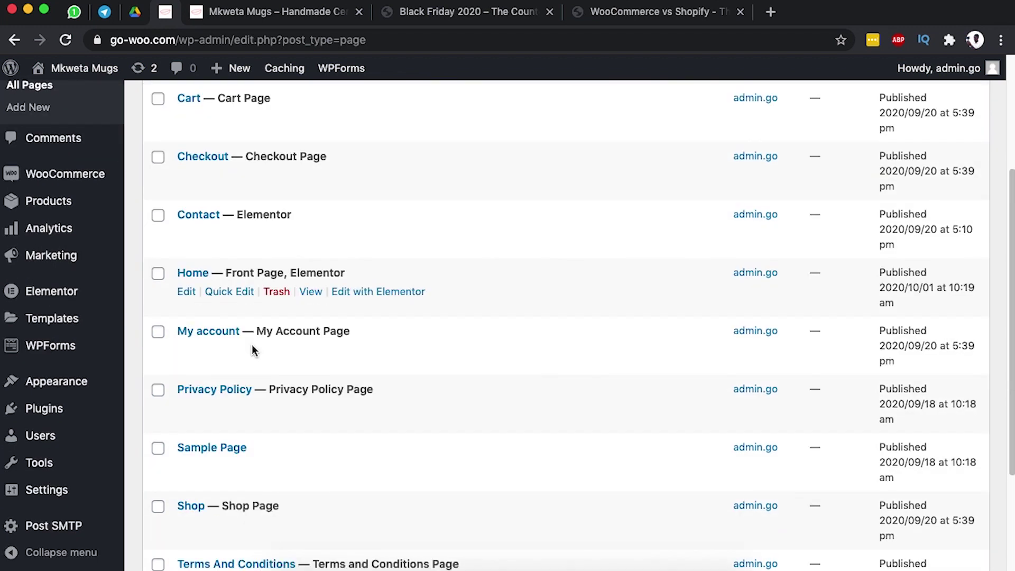
{"action": "scroll", "coordinate": [254, 351], "scroll_direction": "down", "scroll_amount": 5}
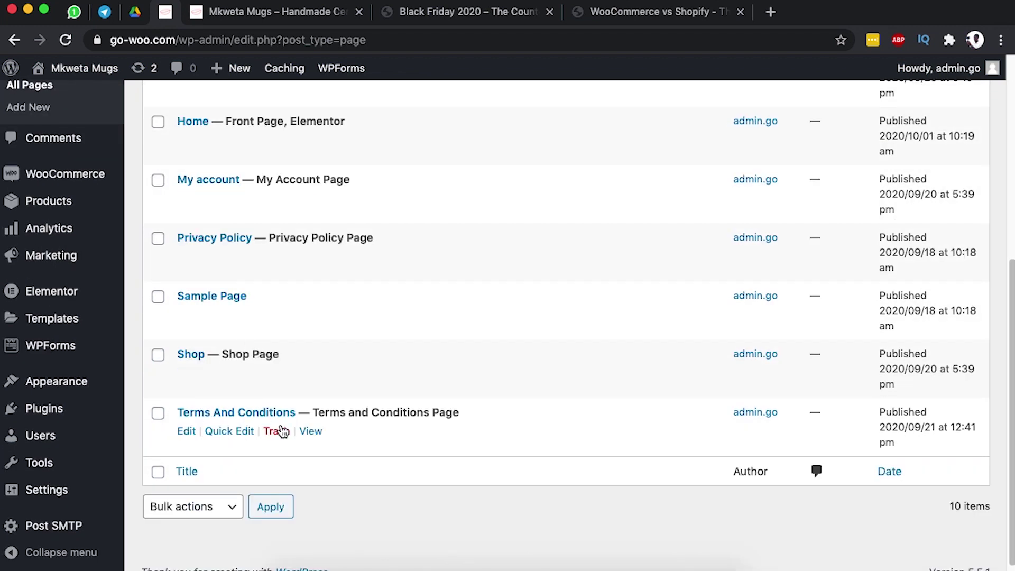
{"action": "scroll", "coordinate": [325, 379], "scroll_direction": "up", "scroll_amount": 12}
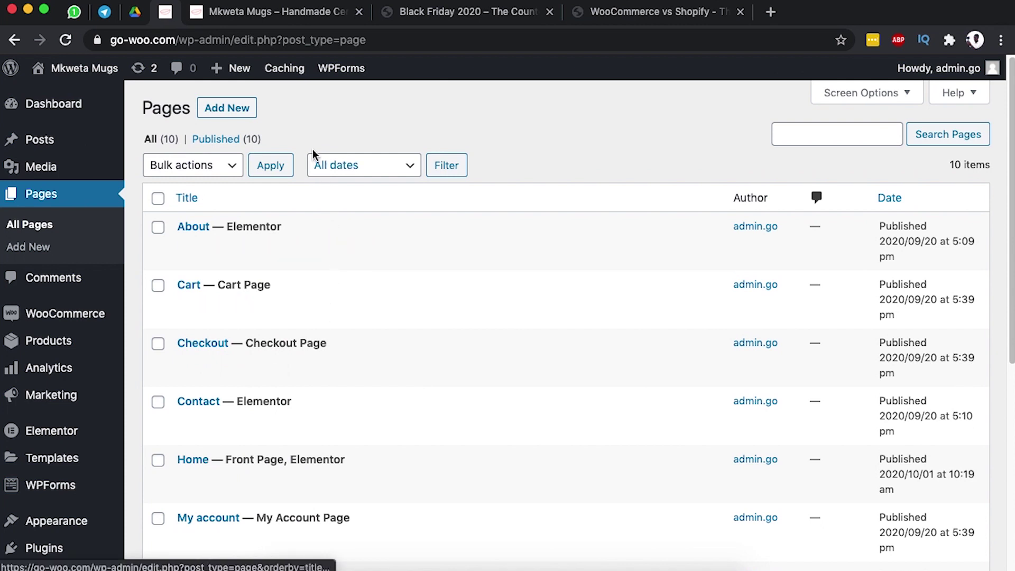
Create a new page titled "Blog" and publish it.
{"action": "left_click", "coordinate": [236, 110]}
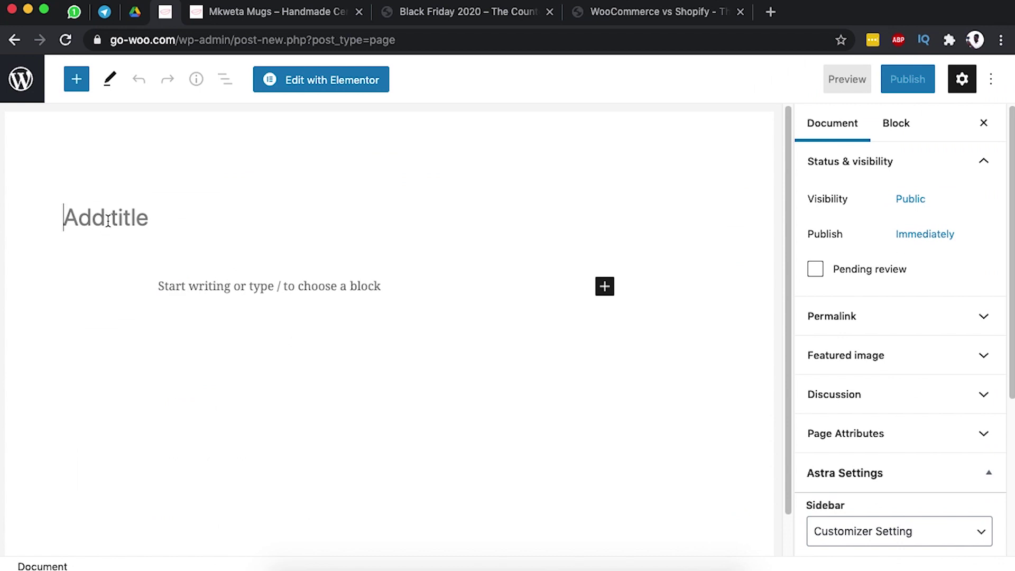
{"action": "left_click", "coordinate": [108, 221]}
{"action": "type", "text": "A"}
{"action": "key", "text": "BackSpace"}
{"action": "type", "text": "Blog"}
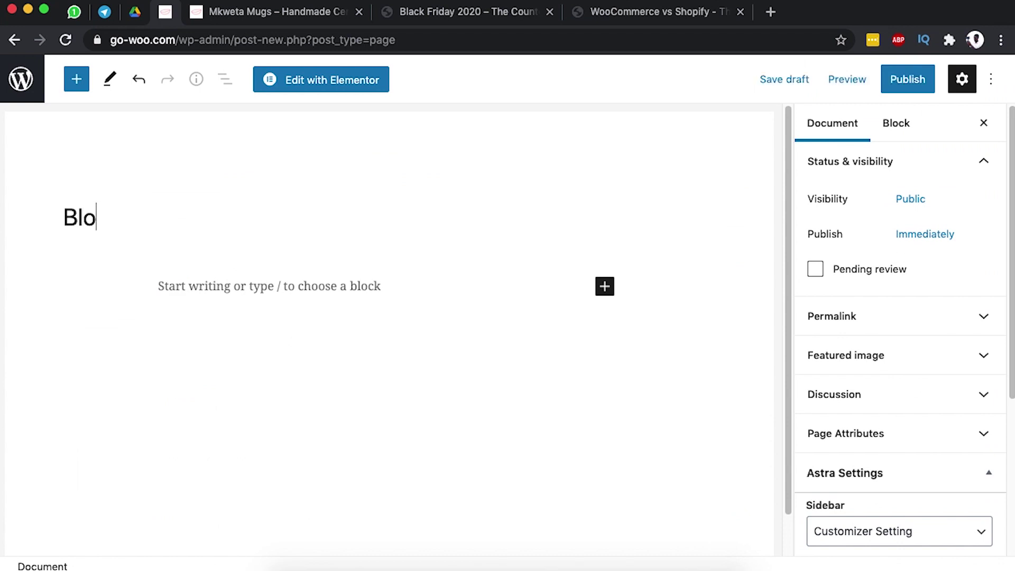
{"action": "scroll", "coordinate": [919, 312], "scroll_direction": "down", "scroll_amount": 5}
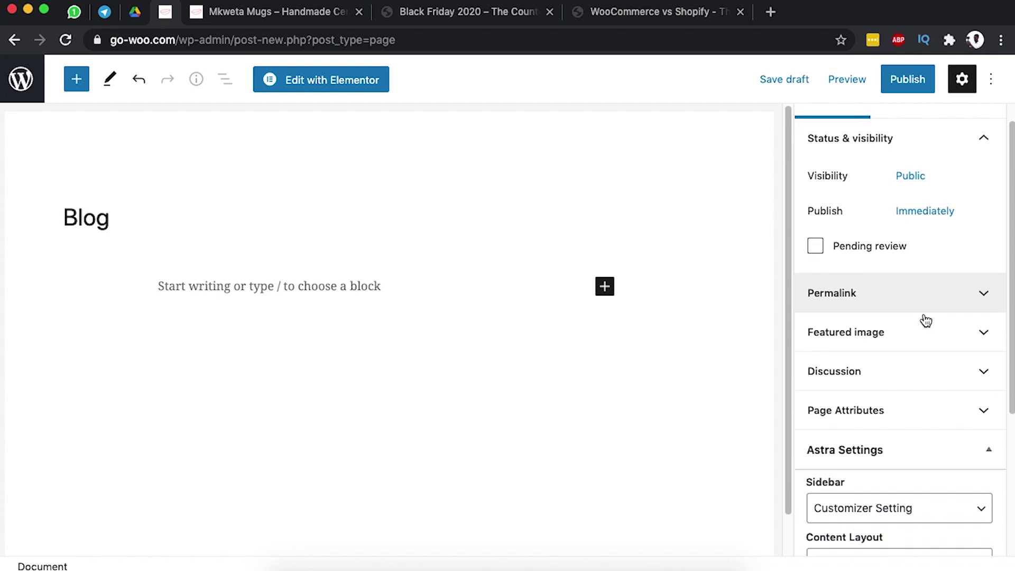
{"action": "left_click", "coordinate": [906, 80]}
{"action": "left_click", "coordinate": [862, 82]}
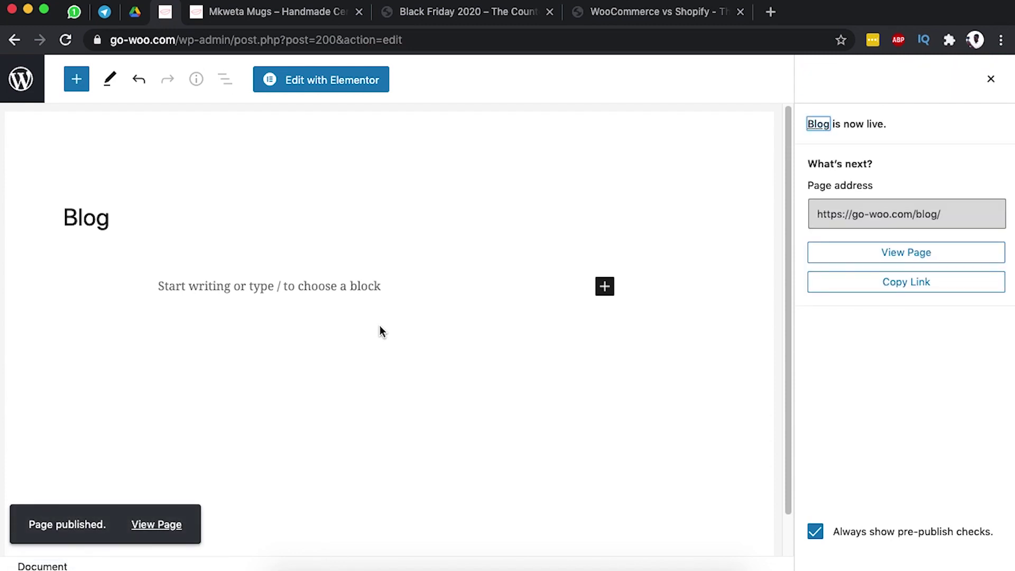
Set the Posts page to Blog in the site's Reading settings and save the changes.
{"action": "left_click", "coordinate": [21, 79]}
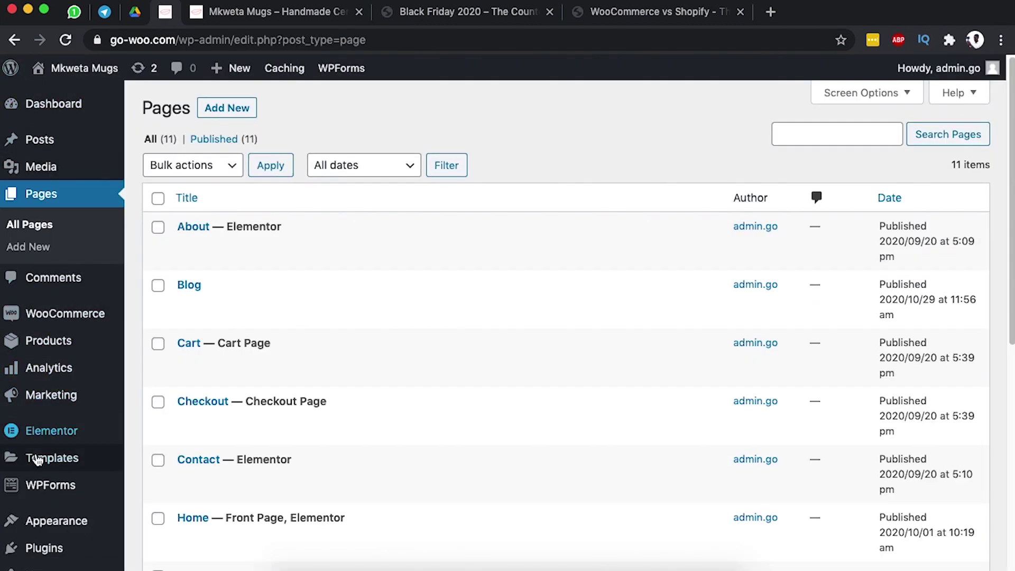
{"action": "scroll", "coordinate": [34, 452], "scroll_direction": "down", "scroll_amount": 3}
{"action": "mouse_move", "coordinate": [49, 492]}
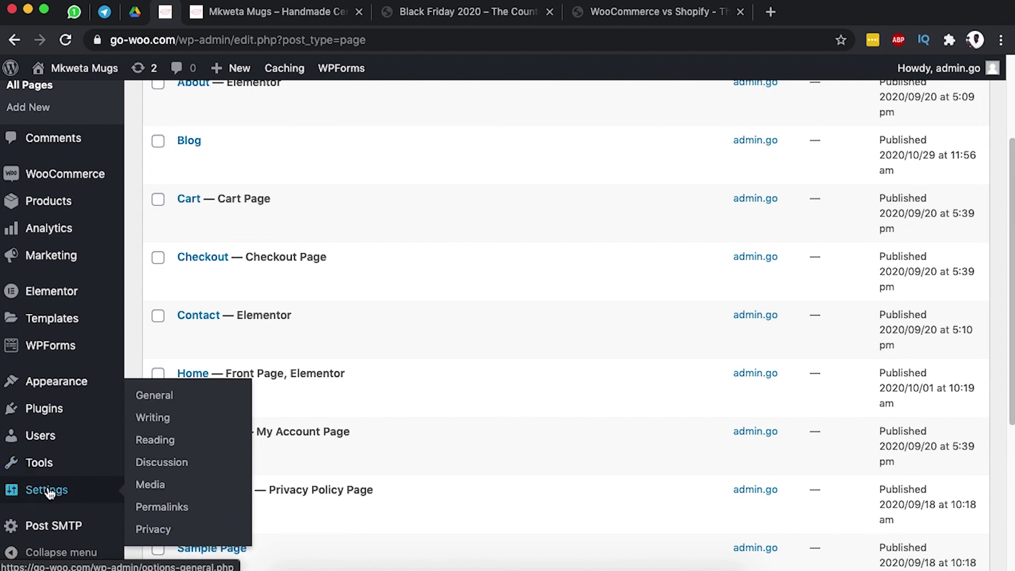
{"action": "left_click", "coordinate": [153, 441]}
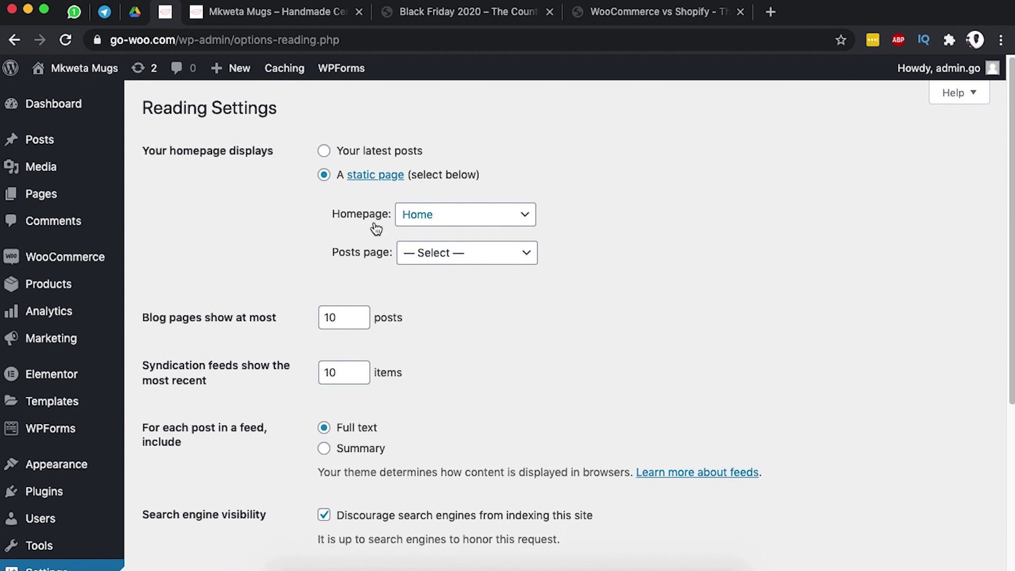
{"action": "left_click", "coordinate": [444, 254]}
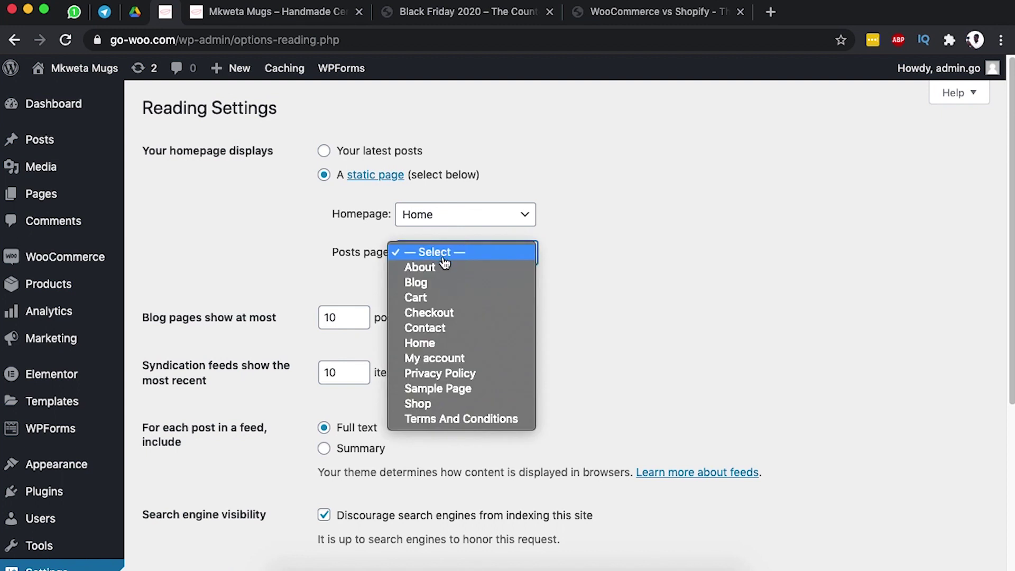
{"action": "left_click", "coordinate": [447, 283]}
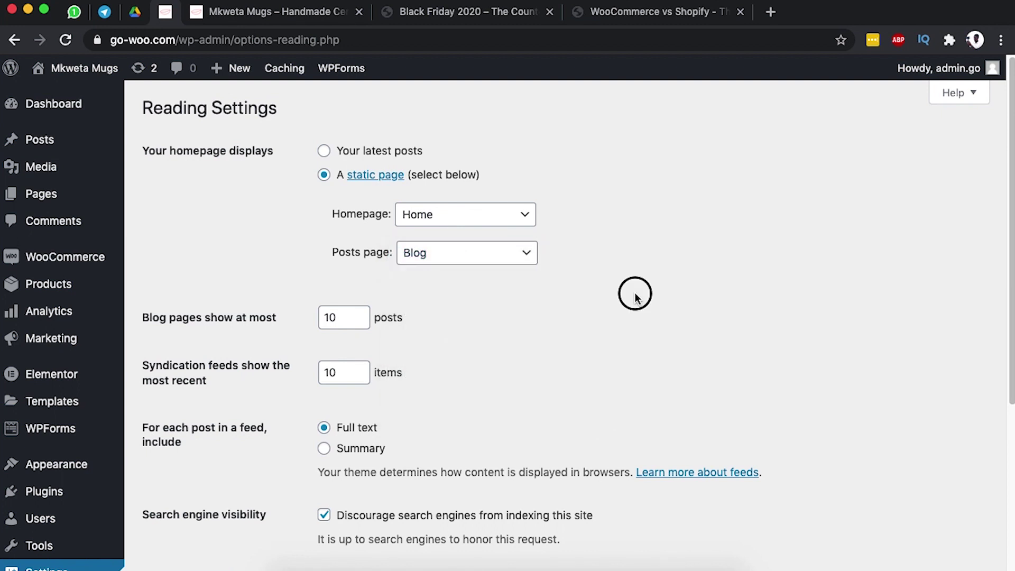
{"action": "scroll", "coordinate": [417, 343], "scroll_direction": "down", "scroll_amount": 5}
{"action": "left_click", "coordinate": [193, 335]}
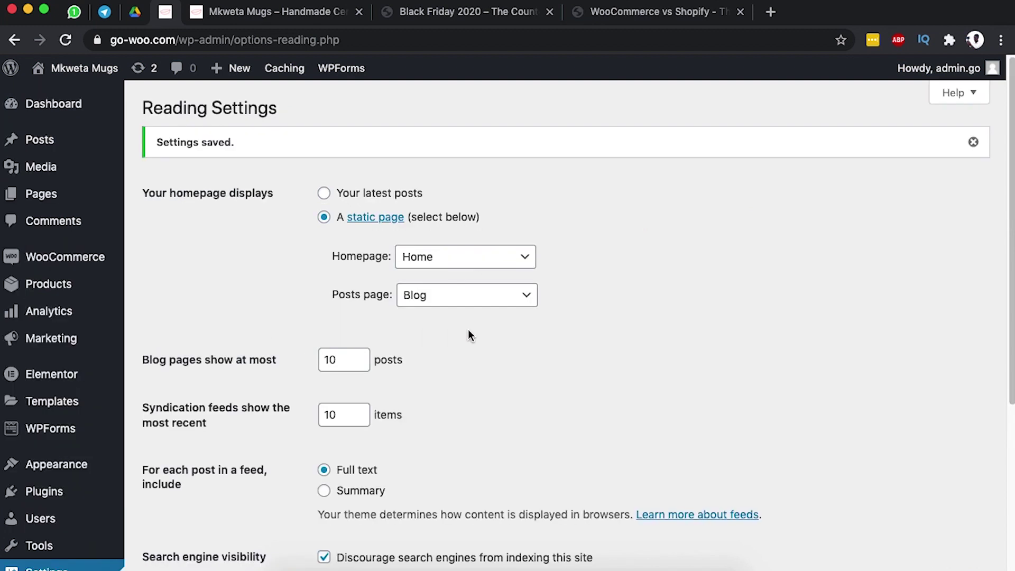
Start a new post and title it "Black Friday 2020 – The Countdown Begins!", copied from the open Black Friday article.
{"action": "mouse_move", "coordinate": [51, 150]}
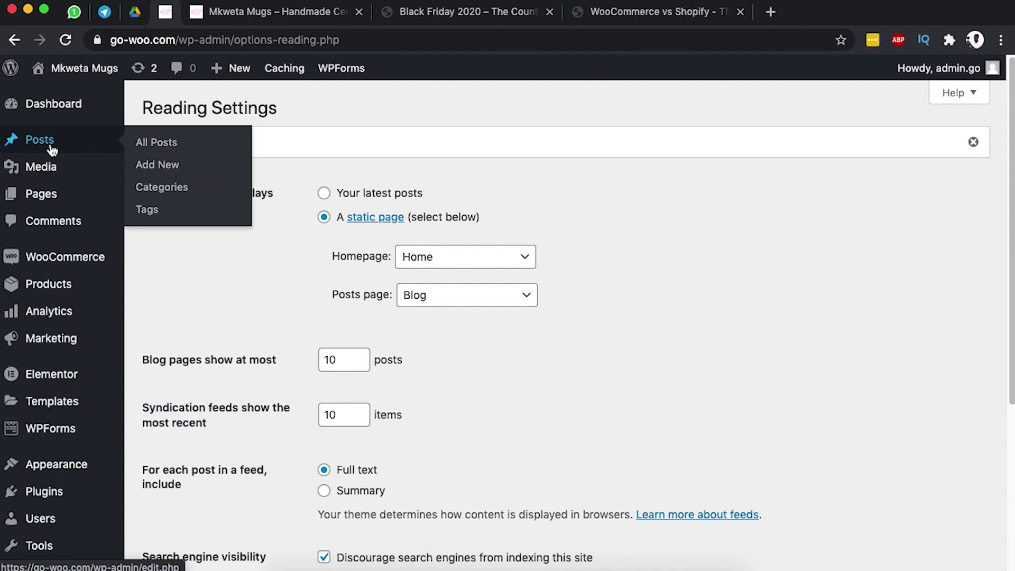
{"action": "left_click", "coordinate": [142, 145]}
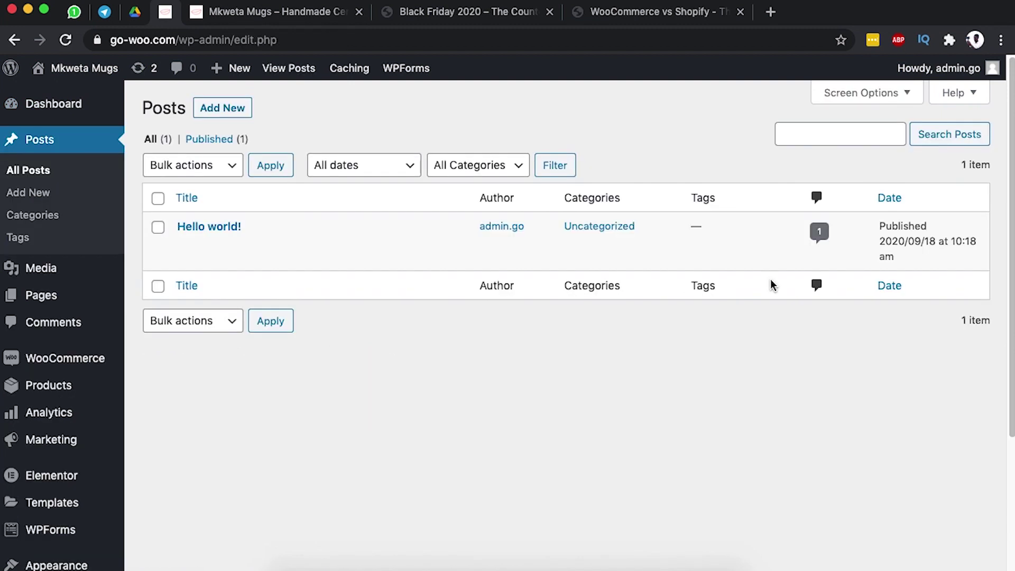
{"action": "mouse_move", "coordinate": [212, 231]}
{"action": "left_click", "coordinate": [229, 117]}
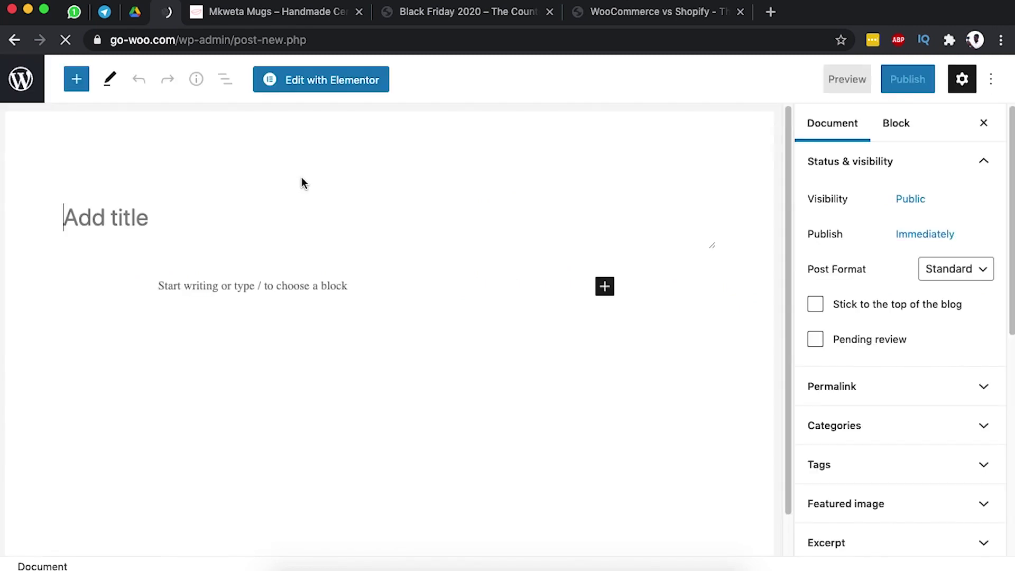
{"action": "left_click", "coordinate": [430, 14]}
{"action": "left_click_drag", "start_coordinate": [315, 201], "coordinate": [461, 216]}
{"action": "key", "text": "super+c"}
{"action": "left_click", "coordinate": [164, 11]}
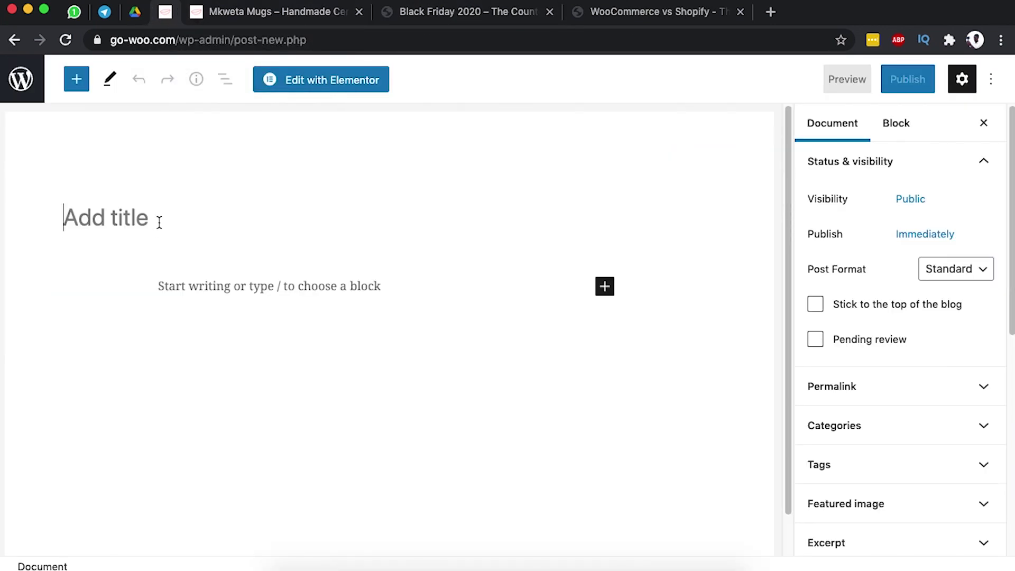
{"action": "key", "text": "super+v"}
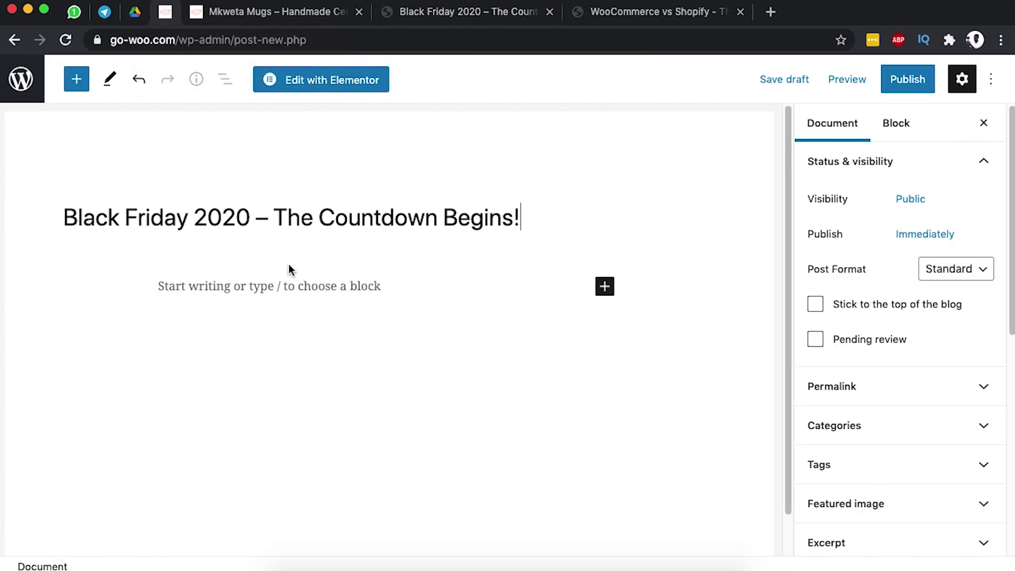
Copy the body text of the Black Friday article into the new post's content.
{"action": "scroll", "coordinate": [293, 353], "scroll_direction": "down", "scroll_amount": 2}
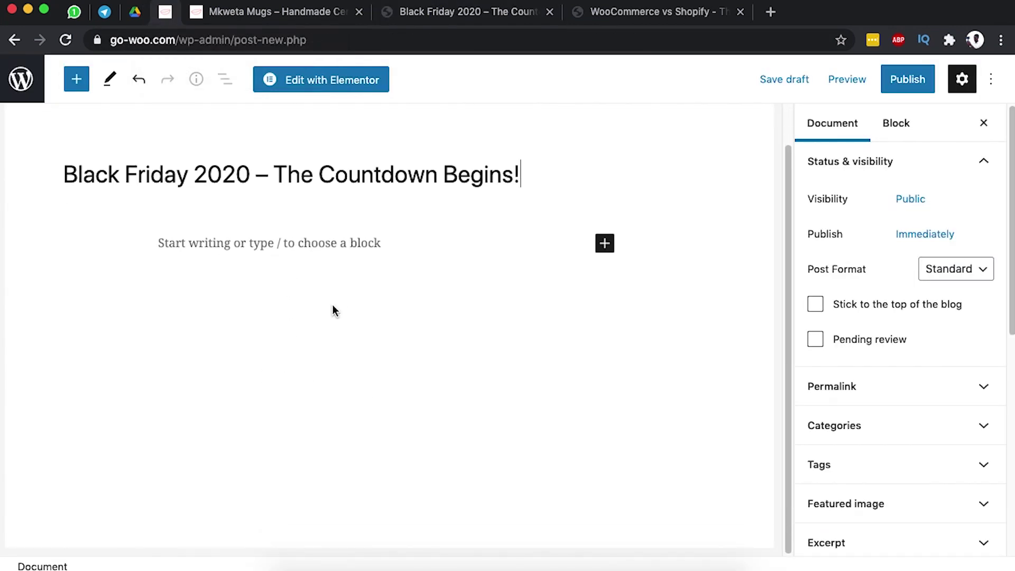
{"action": "left_click", "coordinate": [428, 13]}
{"action": "scroll", "coordinate": [448, 344], "scroll_direction": "down", "scroll_amount": 7}
{"action": "left_click_drag", "start_coordinate": [313, 197], "coordinate": [500, 325]}
{"action": "left_click", "coordinate": [286, 12]}
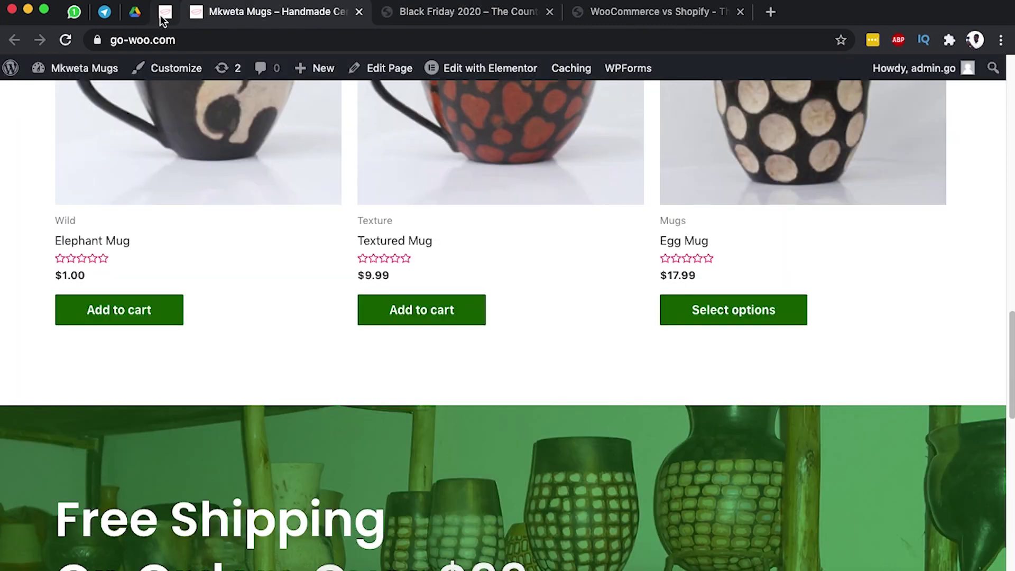
{"action": "left_click", "coordinate": [163, 16]}
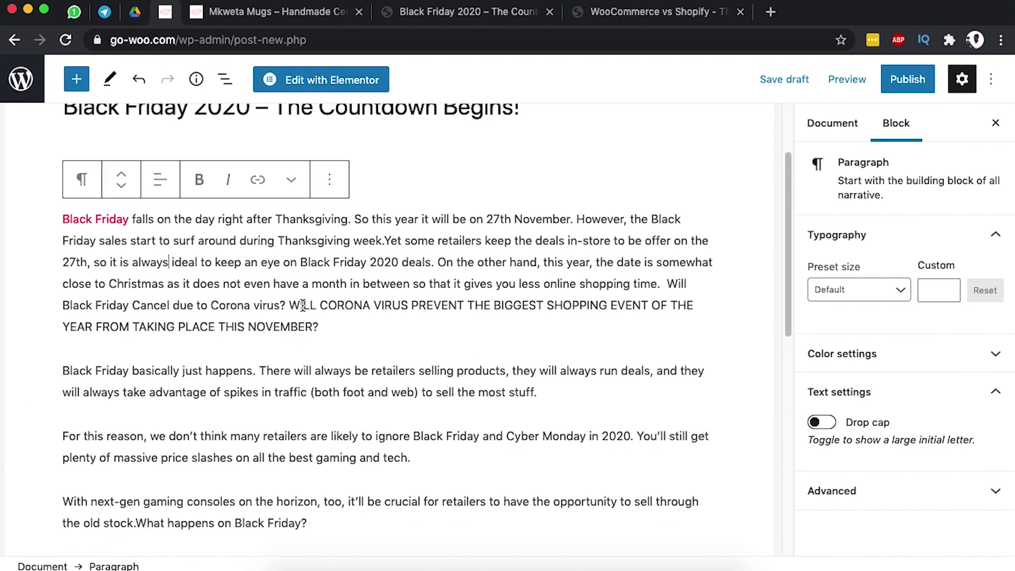
Select "CORONA VIRUS" in the post, search Google for "corona virus" in a new tab, and copy the Worldometer Uganda coronavirus page's URL.
{"action": "mouse_move", "coordinate": [319, 306]}
{"action": "left_mouse_down"}
{"action": "mouse_move", "coordinate": [417, 306]}
{"action": "mouse_move", "coordinate": [320, 305]}
{"action": "left_mouse_up"}
{"action": "left_click", "coordinate": [404, 306]}
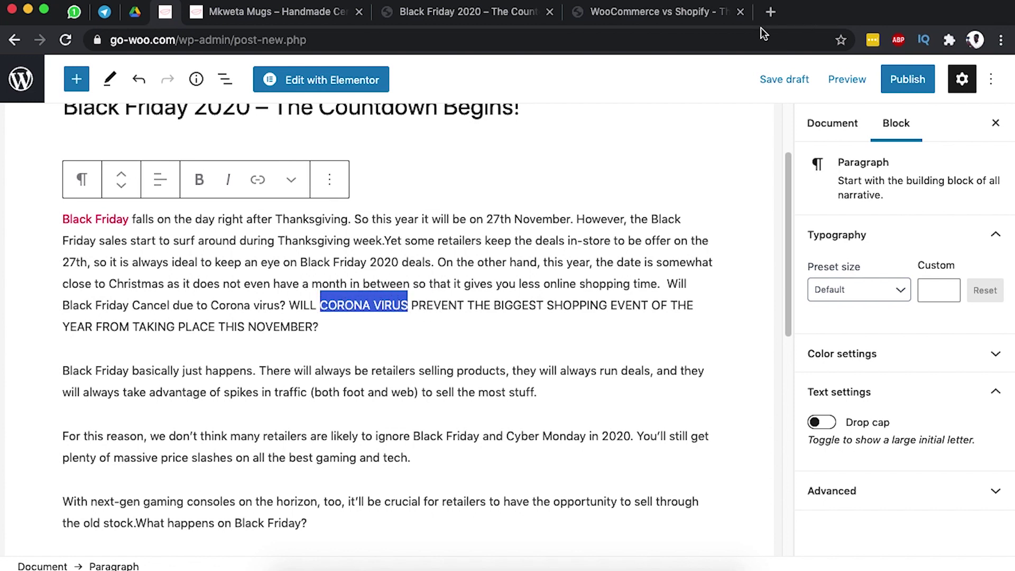
{"action": "left_click", "coordinate": [770, 12]}
{"action": "type", "text": "corona vir"}
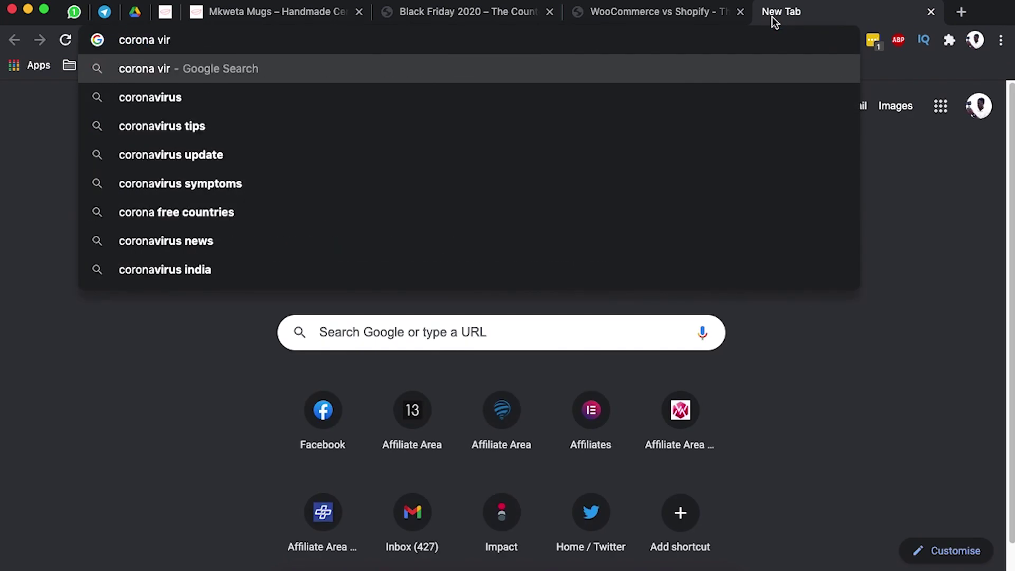
{"action": "type", "text": "us"}
{"action": "key", "text": "Return"}
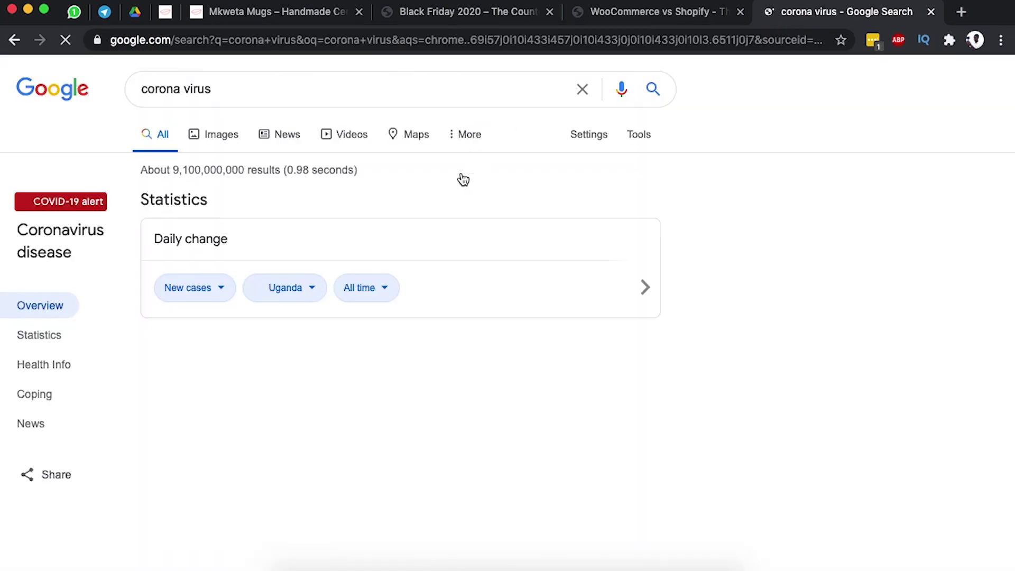
{"action": "scroll", "coordinate": [458, 218], "scroll_direction": "down", "scroll_amount": 13}
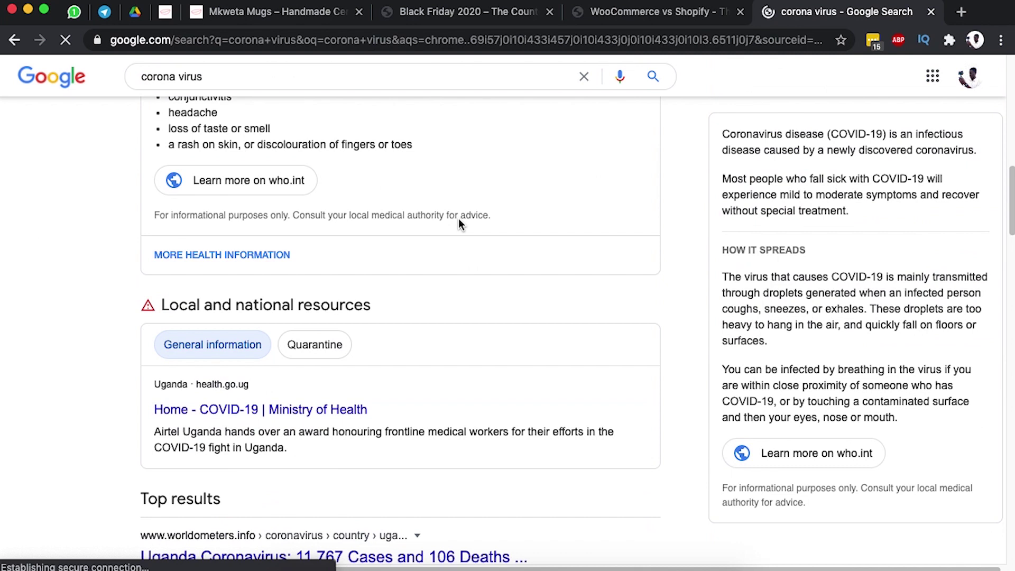
{"action": "scroll", "coordinate": [459, 218], "scroll_direction": "down", "scroll_amount": 4}
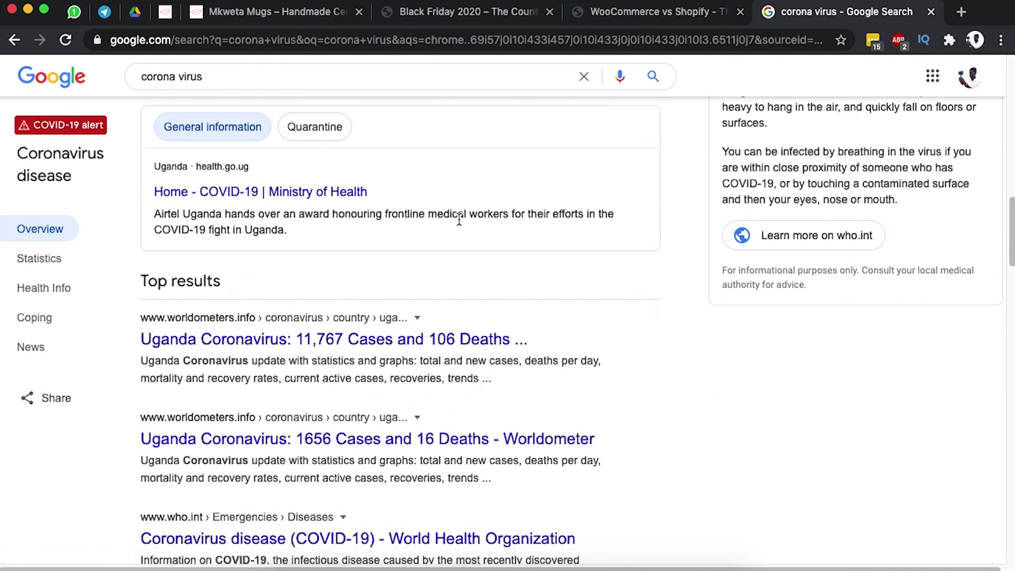
{"action": "left_click", "coordinate": [270, 341]}
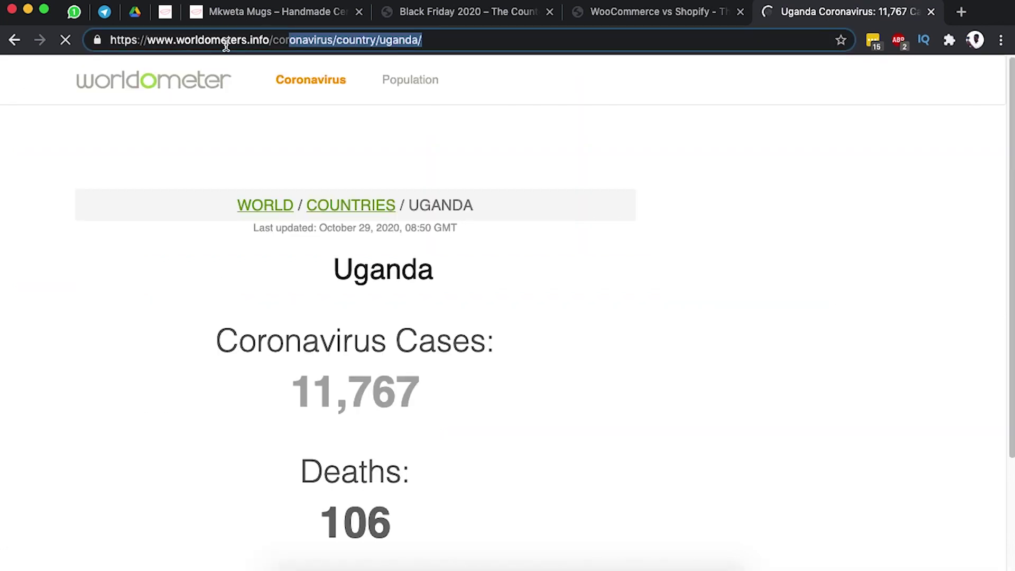
{"action": "left_click", "coordinate": [272, 42]}
{"action": "key", "text": "super+c"}
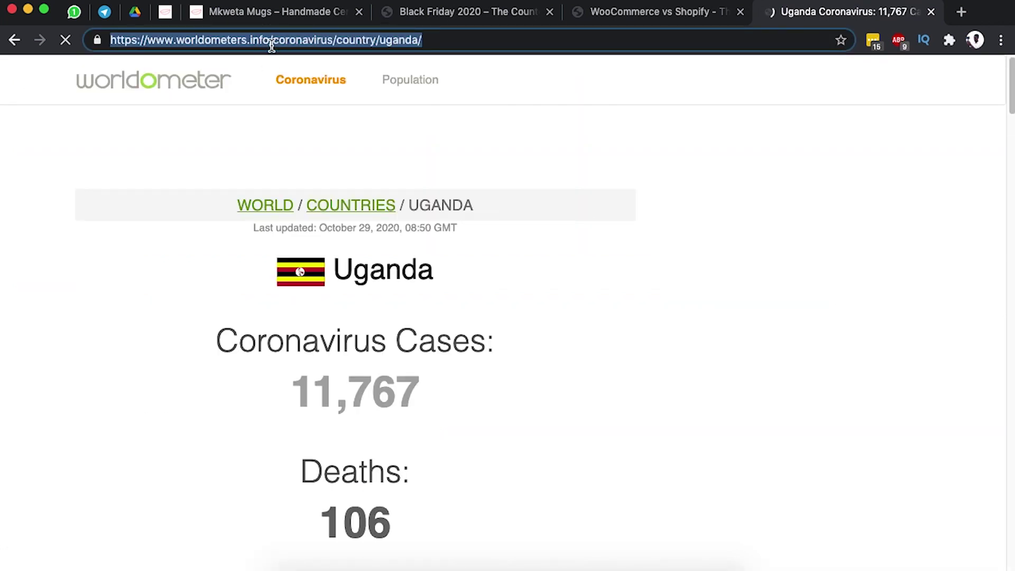
Try to link "CORONA VIRUS" in the post to the copied Worldometer URL, set to open in a new tab.
{"action": "left_click", "coordinate": [163, 15]}
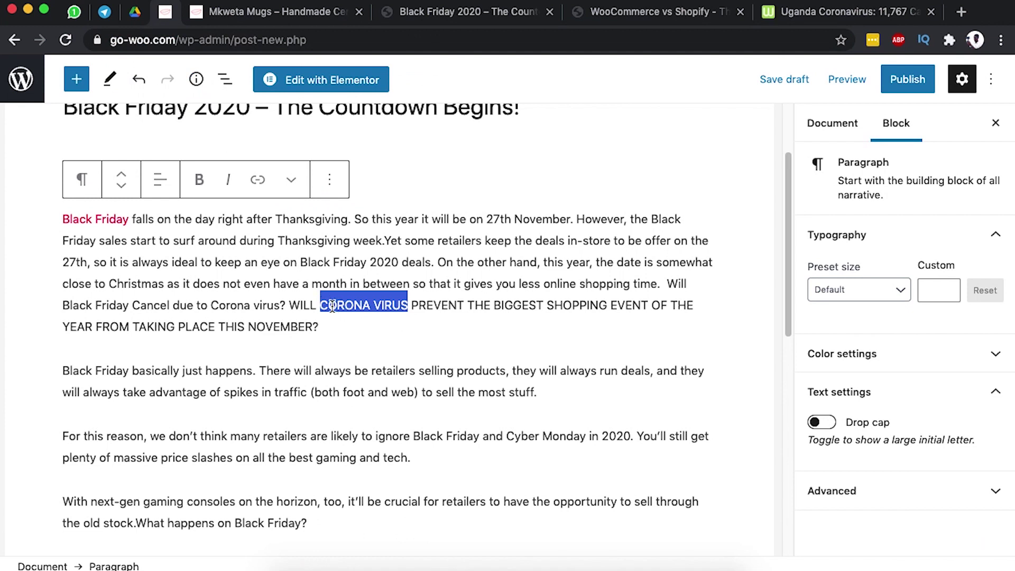
{"action": "left_click", "coordinate": [258, 180]}
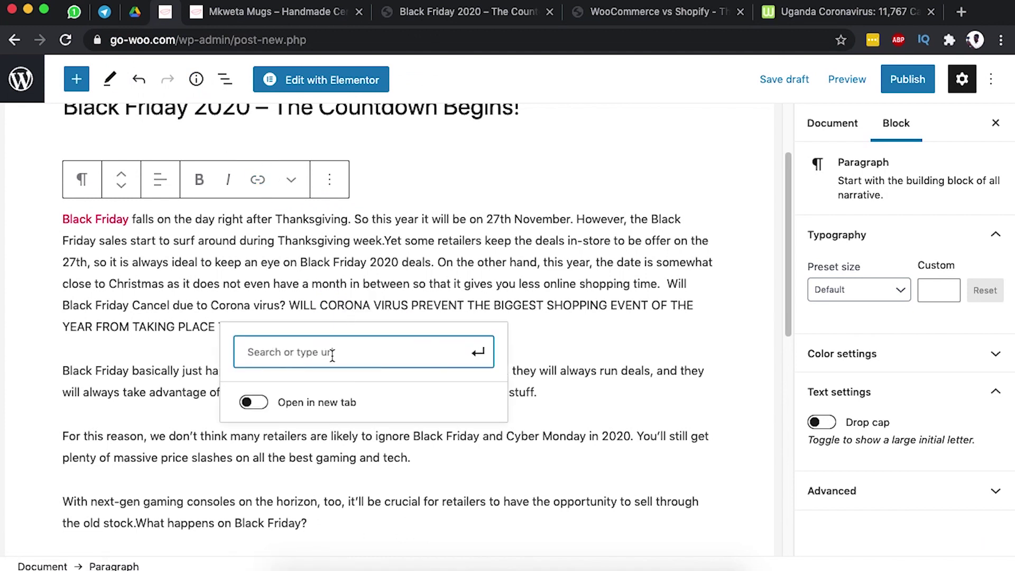
{"action": "key", "text": "super+v"}
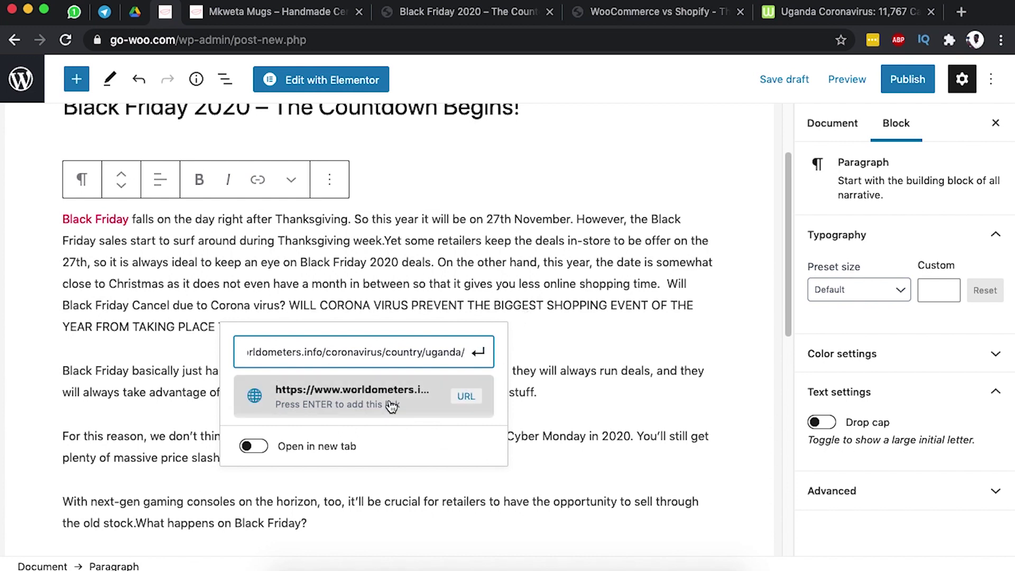
{"action": "left_click", "coordinate": [263, 448]}
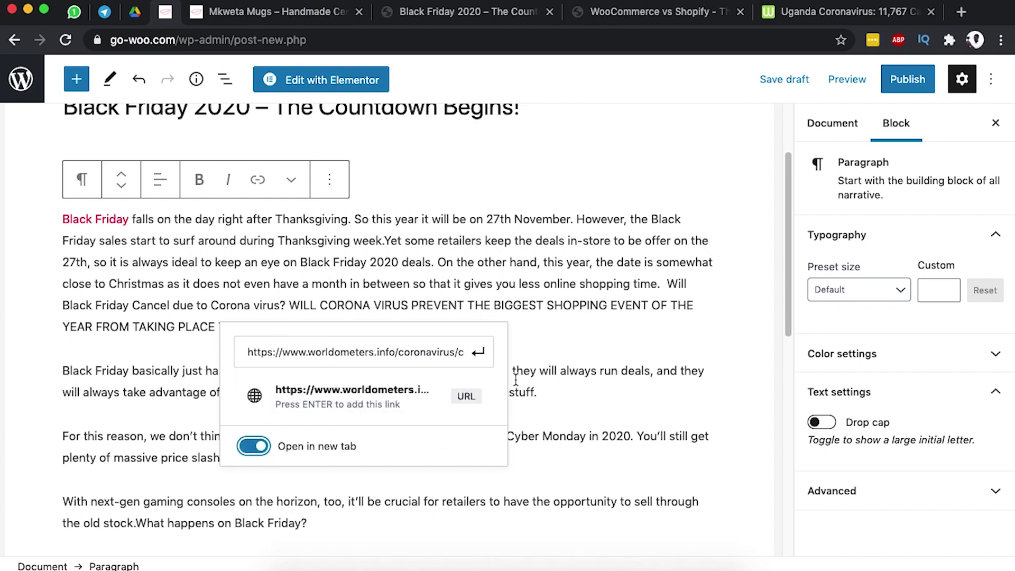
{"action": "left_click", "coordinate": [536, 310]}
Add a new paragraph reading "This Black Friday is Different" after the paragraph ending "to sell the most stuff.".
{"action": "scroll", "coordinate": [535, 309], "scroll_direction": "down", "scroll_amount": 4}
{"action": "left_click", "coordinate": [414, 269]}
{"action": "scroll", "coordinate": [417, 329], "scroll_direction": "down", "scroll_amount": 2}
{"action": "scroll", "coordinate": [417, 329], "scroll_direction": "up", "scroll_amount": 5}
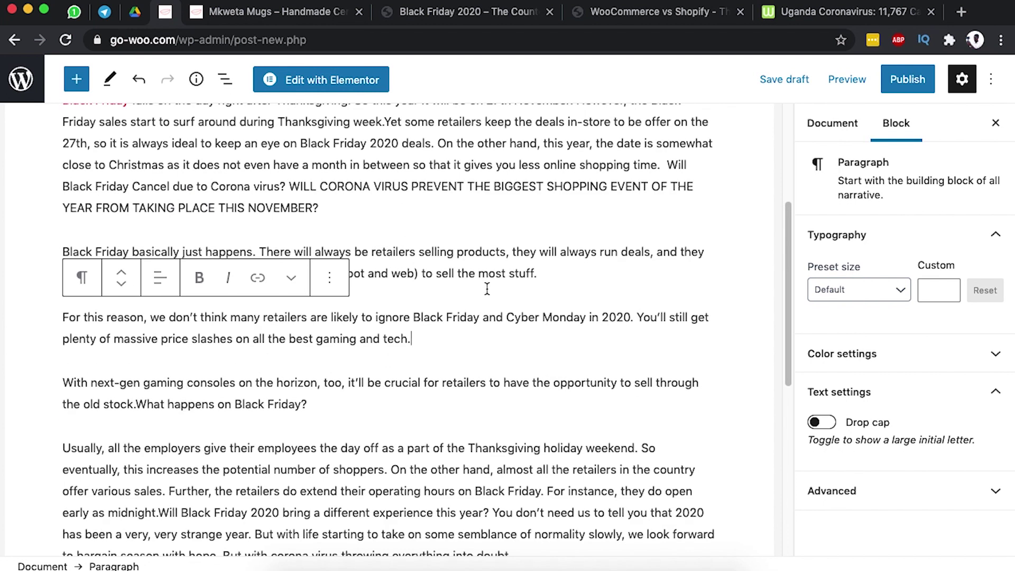
{"action": "scroll", "coordinate": [486, 289], "scroll_direction": "up", "scroll_amount": 2}
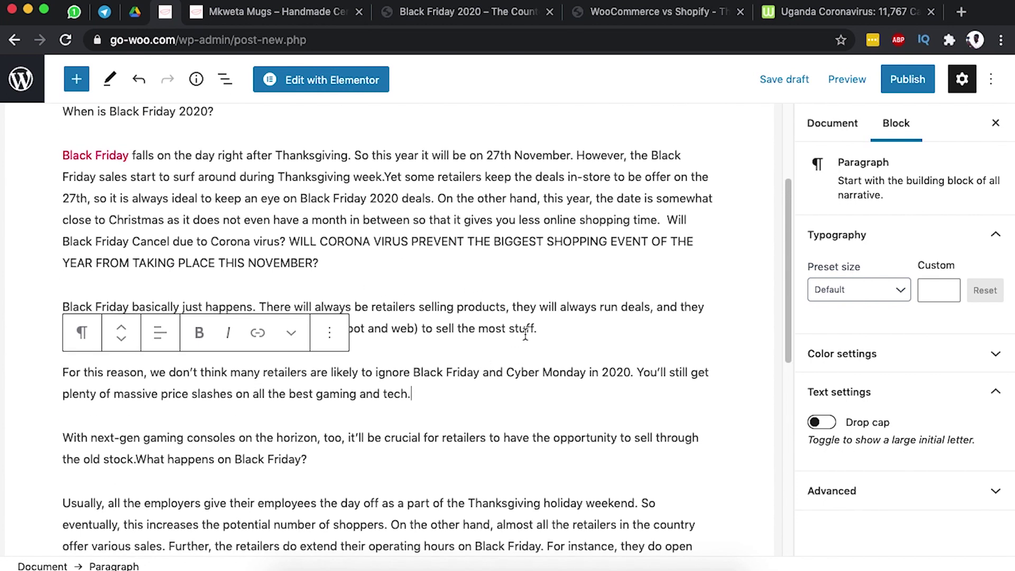
{"action": "left_click", "coordinate": [553, 328]}
{"action": "key", "text": "Return"}
{"action": "type", "text": "This Black Friday is Different"}
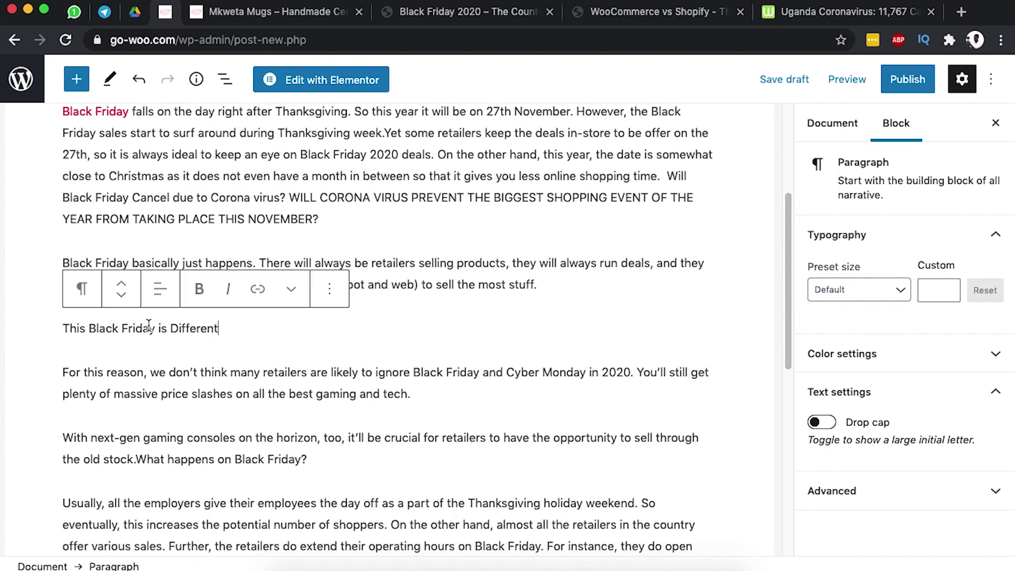
Convert the "This Black Friday is Different" paragraph into an H2 heading.
{"action": "triple_click", "coordinate": [146, 328]}
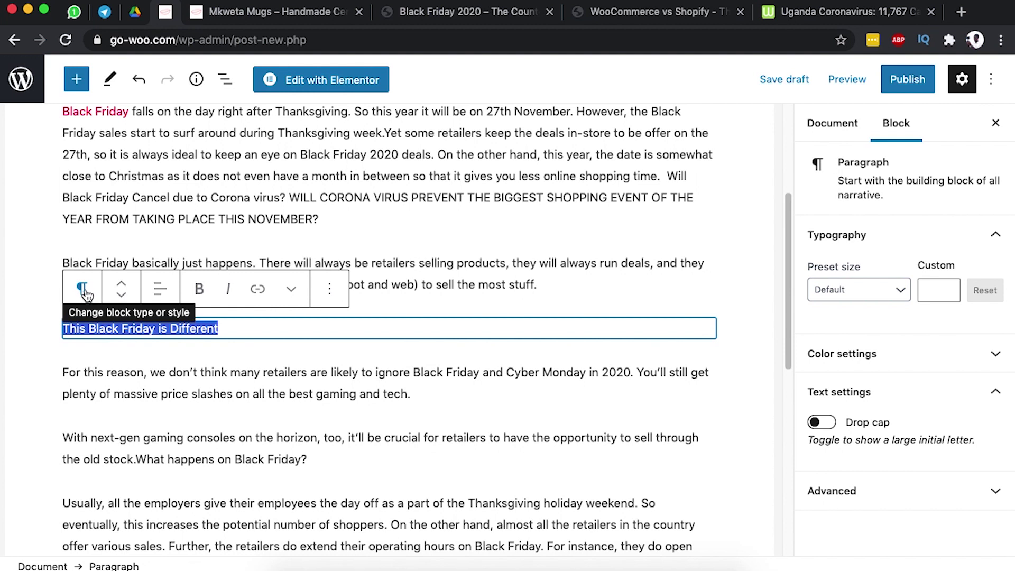
{"action": "left_click", "coordinate": [329, 289]}
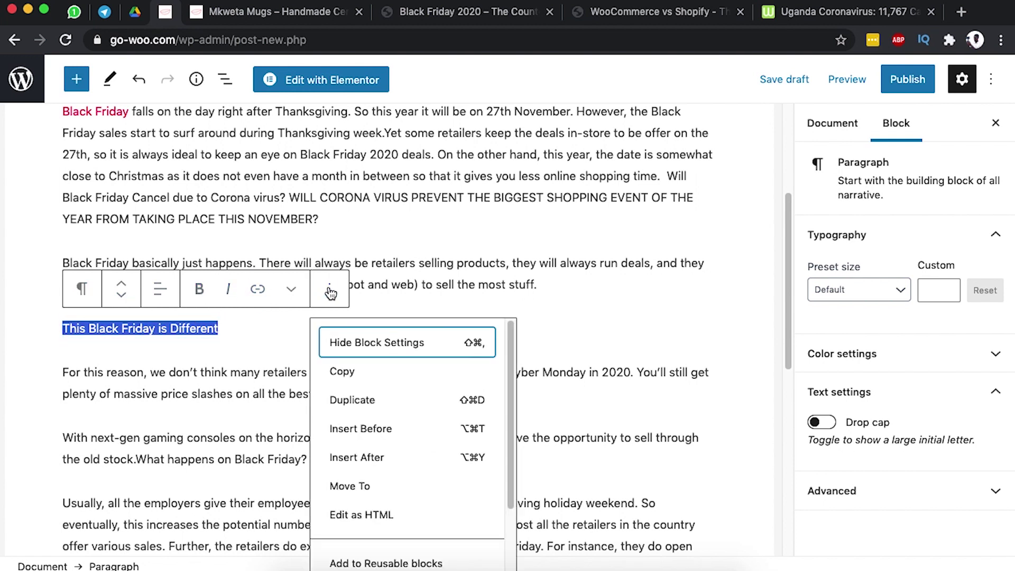
{"action": "left_click", "coordinate": [329, 289]}
{"action": "left_click", "coordinate": [79, 288]}
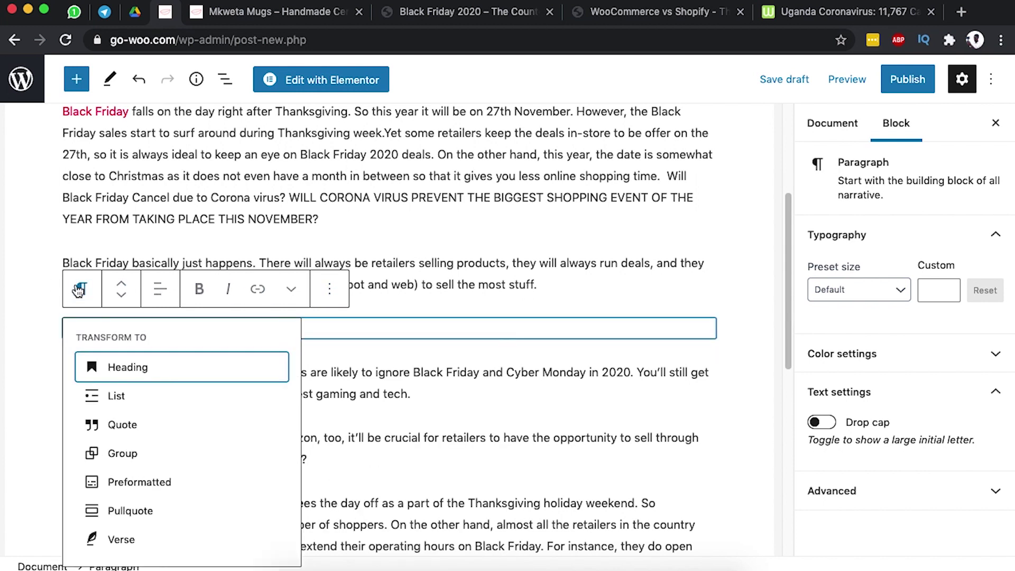
{"action": "left_click", "coordinate": [123, 372]}
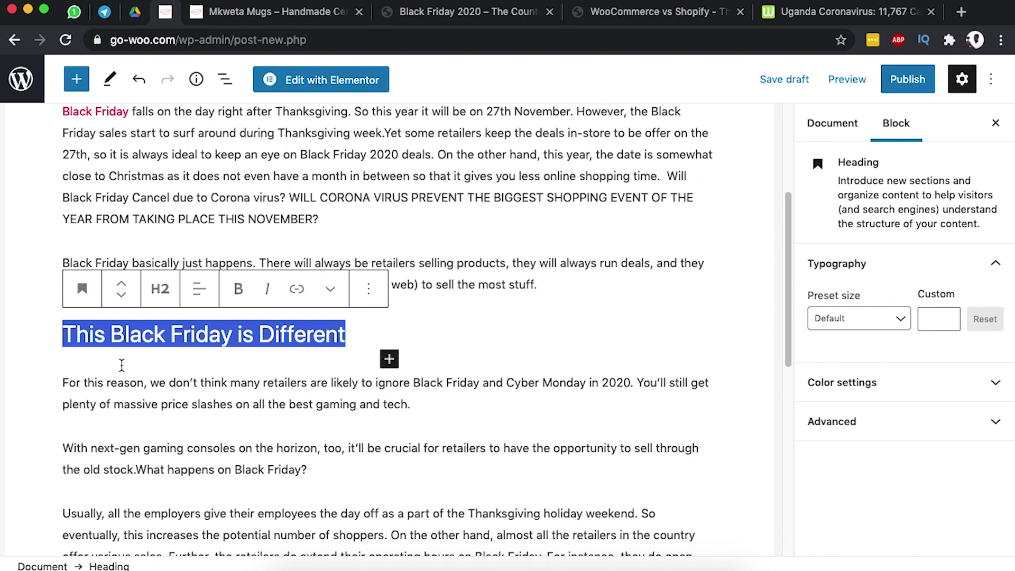
{"action": "left_click", "coordinate": [160, 288]}
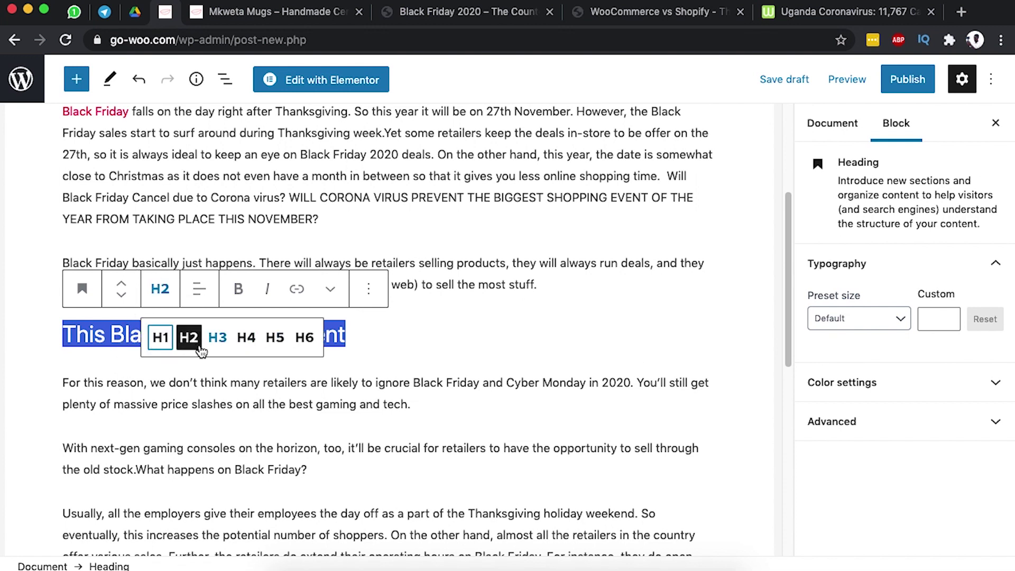
{"action": "left_click", "coordinate": [166, 404]}
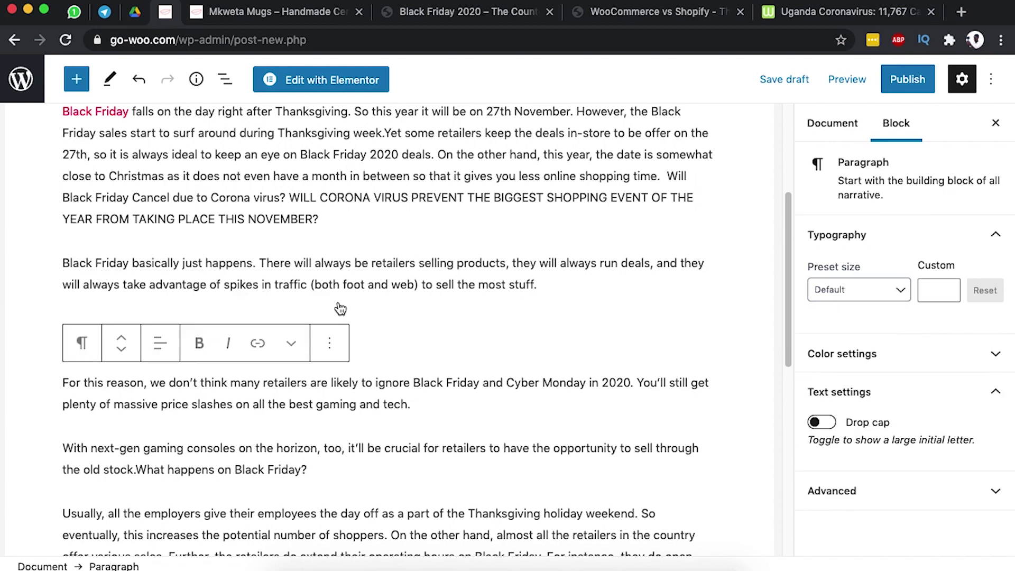
{"action": "left_click", "coordinate": [333, 274]}
Insert a space after "midnight." and make the sentence "Will Black Friday 2020 bring a different experience this year?" bold.
{"action": "scroll", "coordinate": [326, 401], "scroll_direction": "down", "scroll_amount": 5}
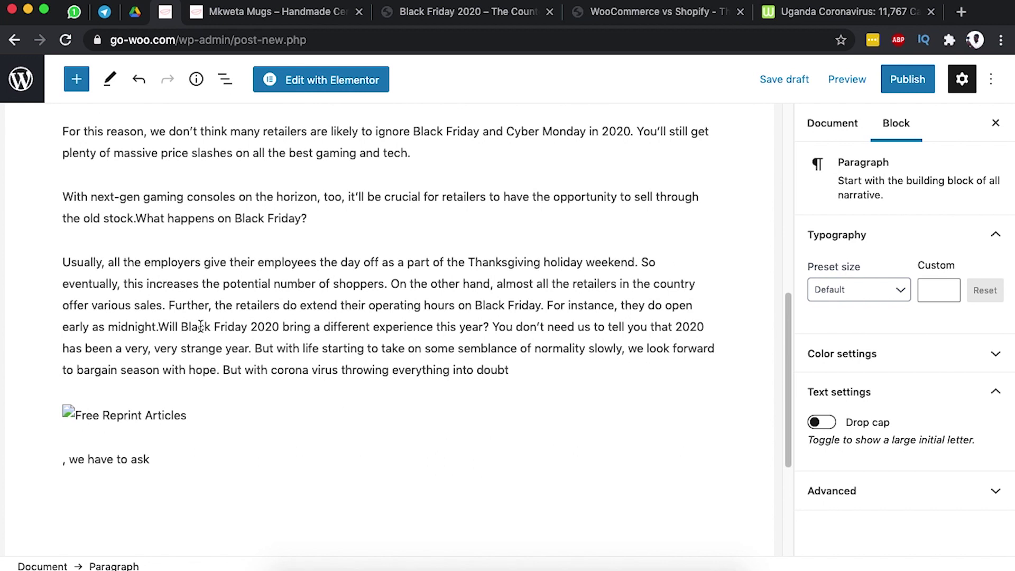
{"action": "left_click", "coordinate": [161, 326]}
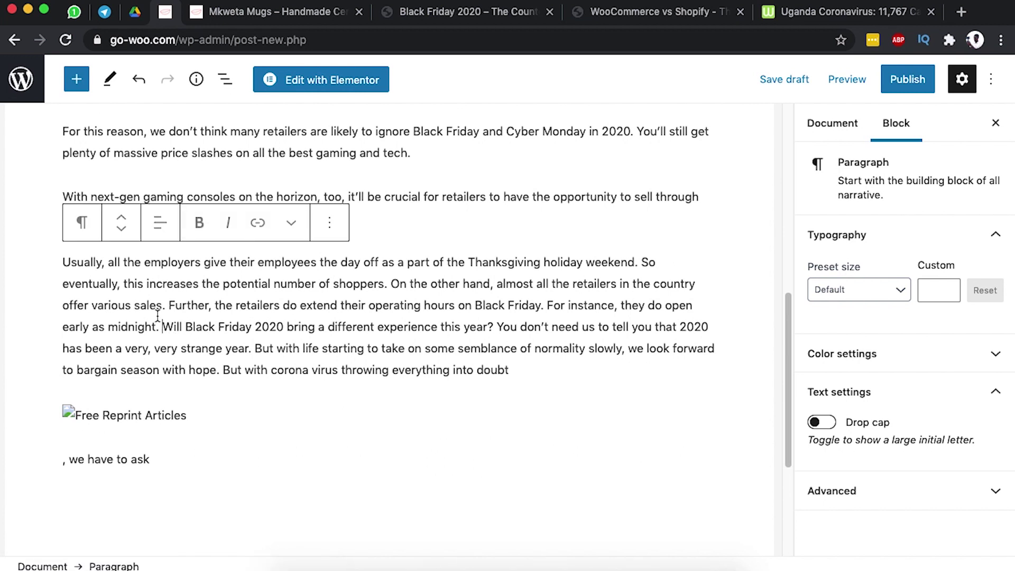
{"action": "left_click_drag", "start_coordinate": [166, 326], "coordinate": [394, 323]}
{"action": "left_click_drag", "start_coordinate": [446, 326], "coordinate": [491, 322]}
Delete the leftover text ", we have to ask" and remove the broken "Free Reprint Articles" image block at the end of the post.
{"action": "scroll", "coordinate": [370, 317], "scroll_direction": "down", "scroll_amount": 3}
{"action": "left_click_drag", "start_coordinate": [149, 353], "coordinate": [56, 348]}
{"action": "key", "text": "BackSpace"}
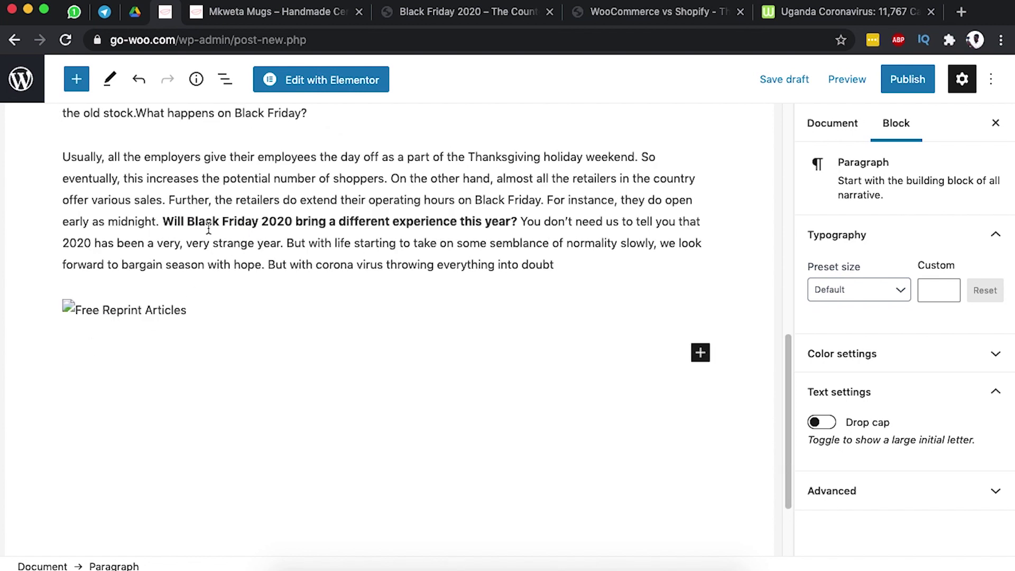
{"action": "scroll", "coordinate": [209, 227], "scroll_direction": "up", "scroll_amount": 1}
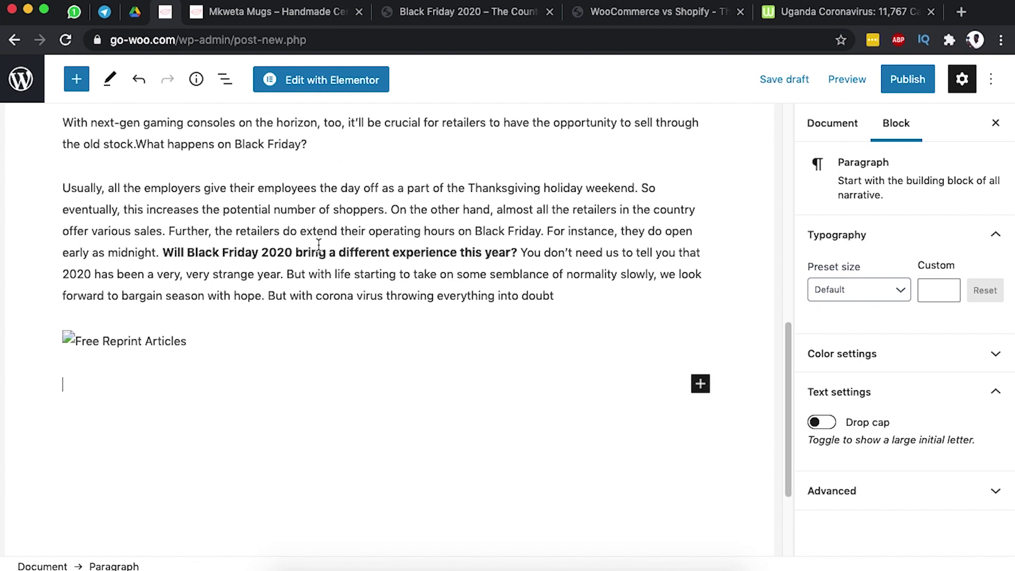
{"action": "left_click", "coordinate": [144, 341]}
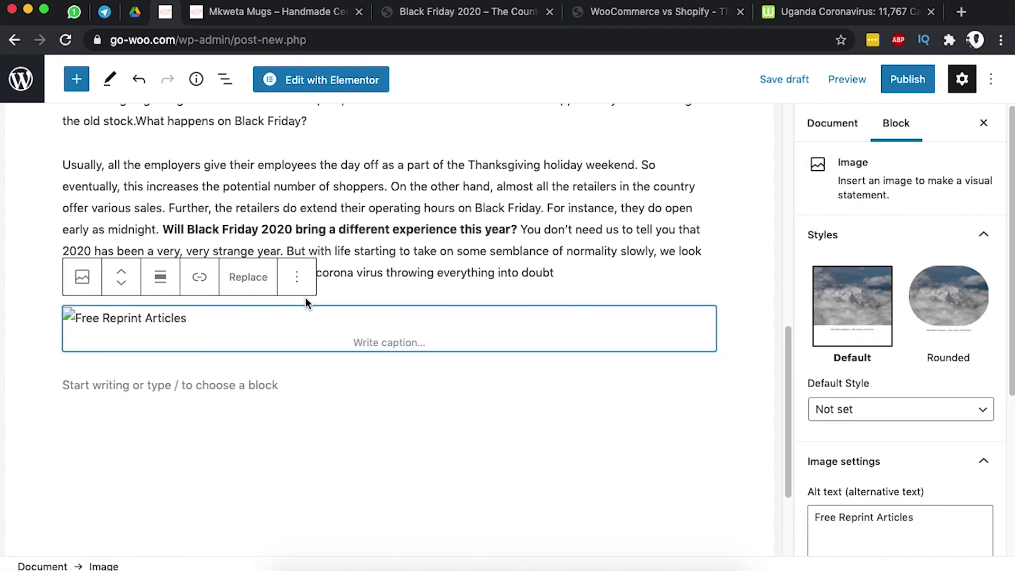
{"action": "left_click", "coordinate": [296, 277]}
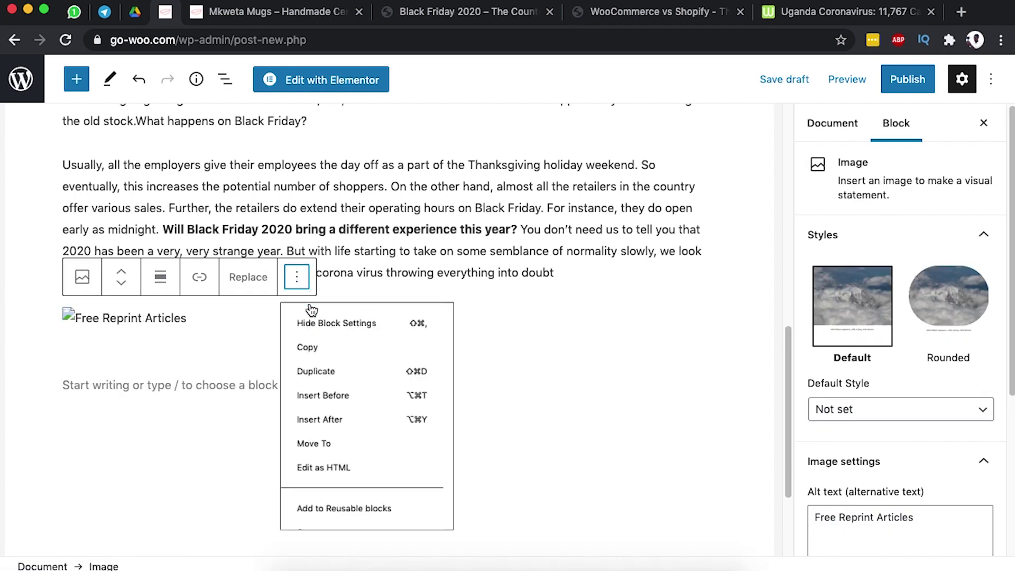
{"action": "scroll", "coordinate": [362, 523], "scroll_direction": "down", "scroll_amount": 2}
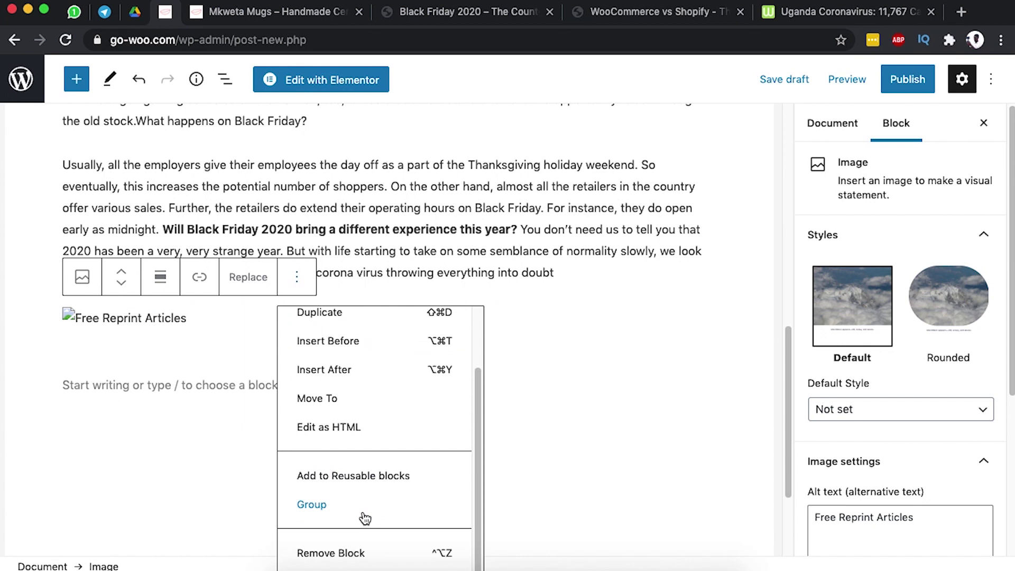
{"action": "left_click", "coordinate": [351, 550]}
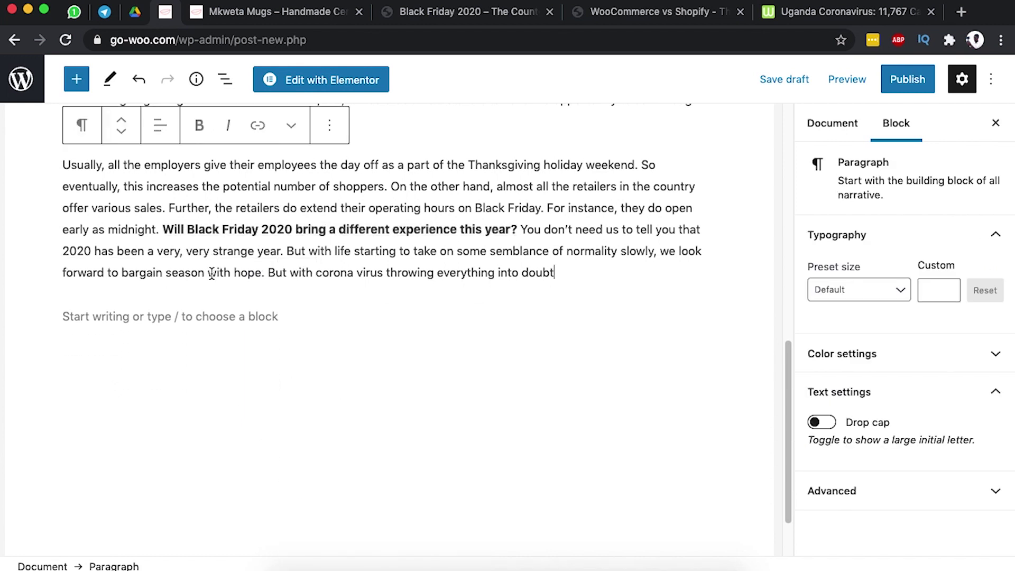
Insert an Image block between the paragraph ending "FROM TAKING PLACE THIS NOVEMBER?" and the one starting "Black Friday basically just happens.".
{"action": "scroll", "coordinate": [211, 273], "scroll_direction": "up", "scroll_amount": 15}
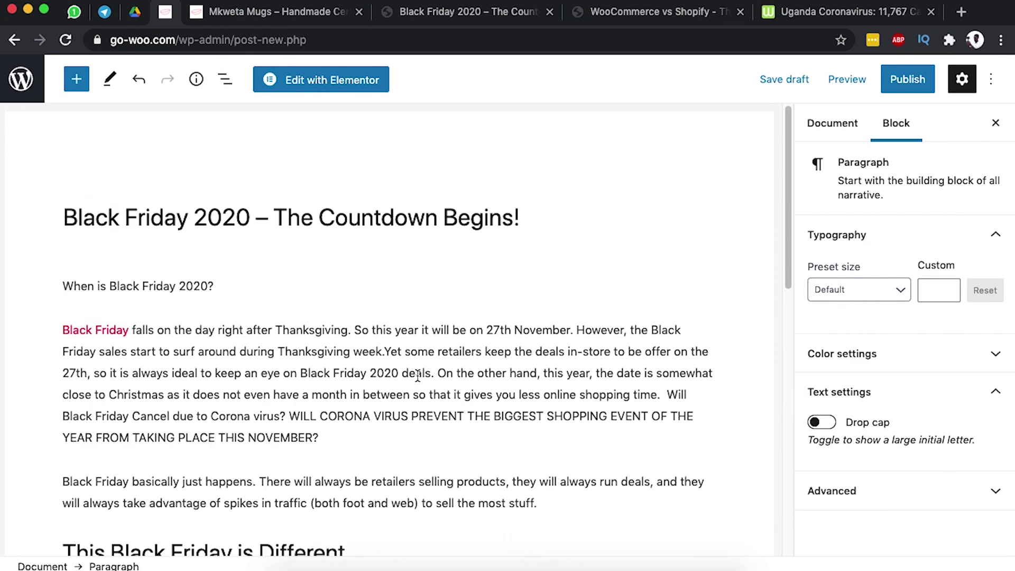
{"action": "scroll", "coordinate": [355, 375], "scroll_direction": "down", "scroll_amount": 2}
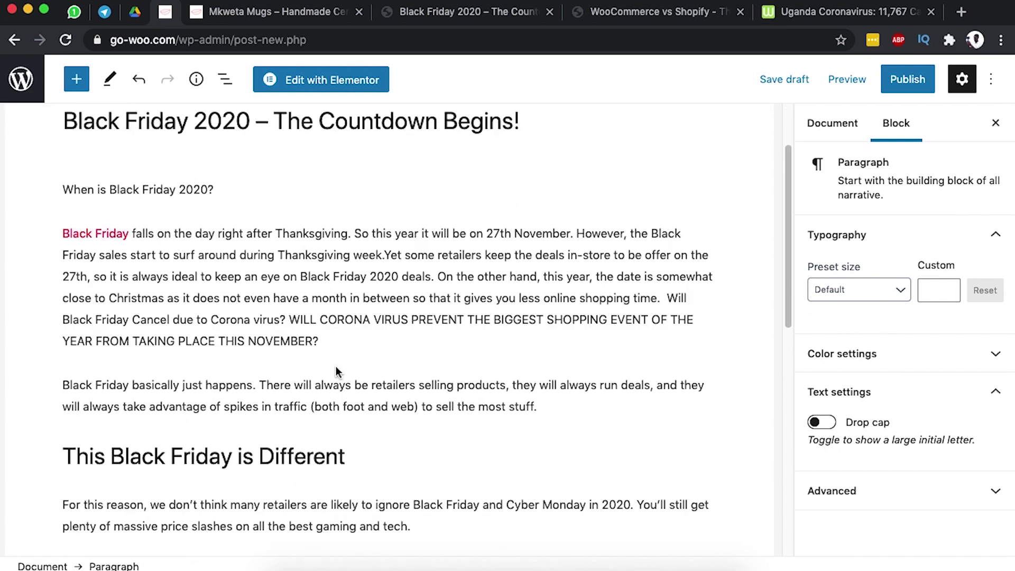
{"action": "left_click", "coordinate": [390, 361]}
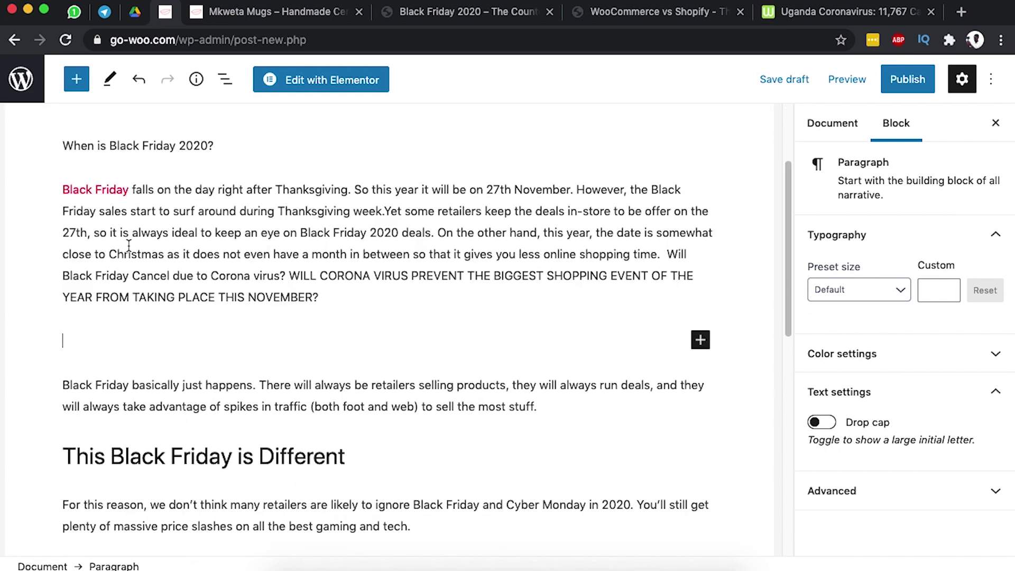
{"action": "left_click", "coordinate": [76, 79]}
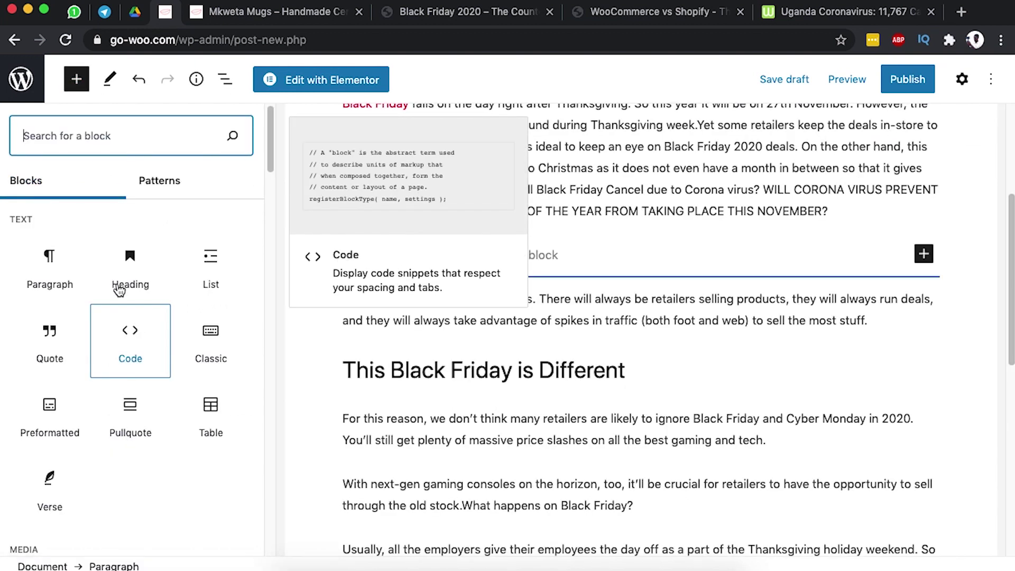
{"action": "type", "text": "im"}
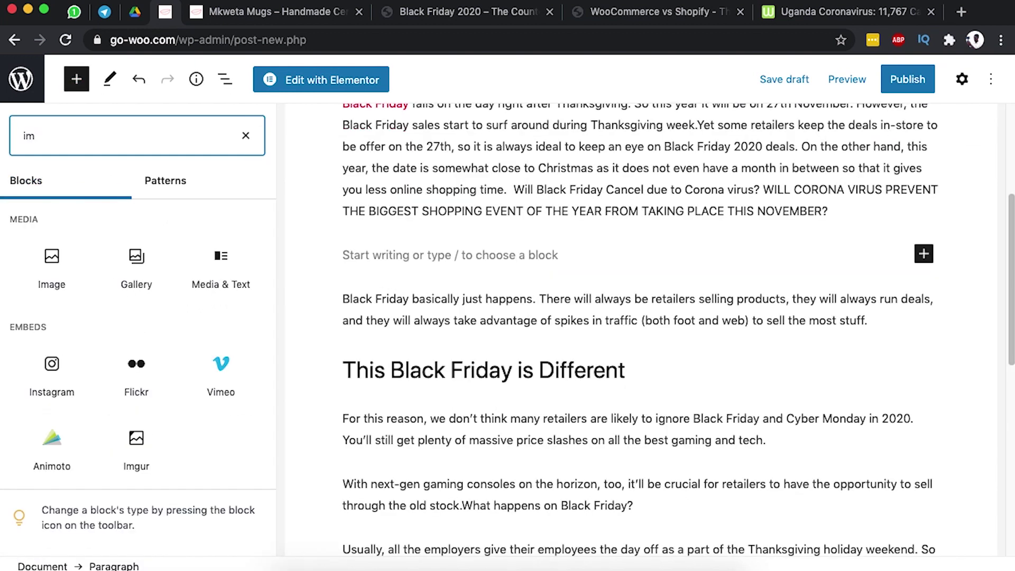
{"action": "type", "text": "a"}
{"action": "left_click", "coordinate": [51, 264]}
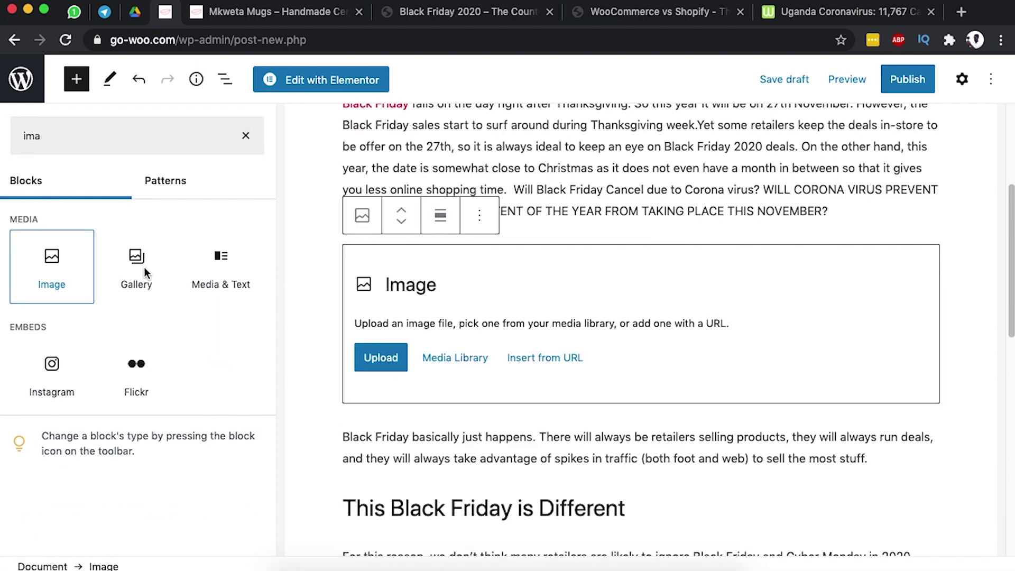
Fill the new image block with Cup-hold.jpg, the hands holding the orange-spotted cup, from the media library.
{"action": "left_click", "coordinate": [193, 358]}
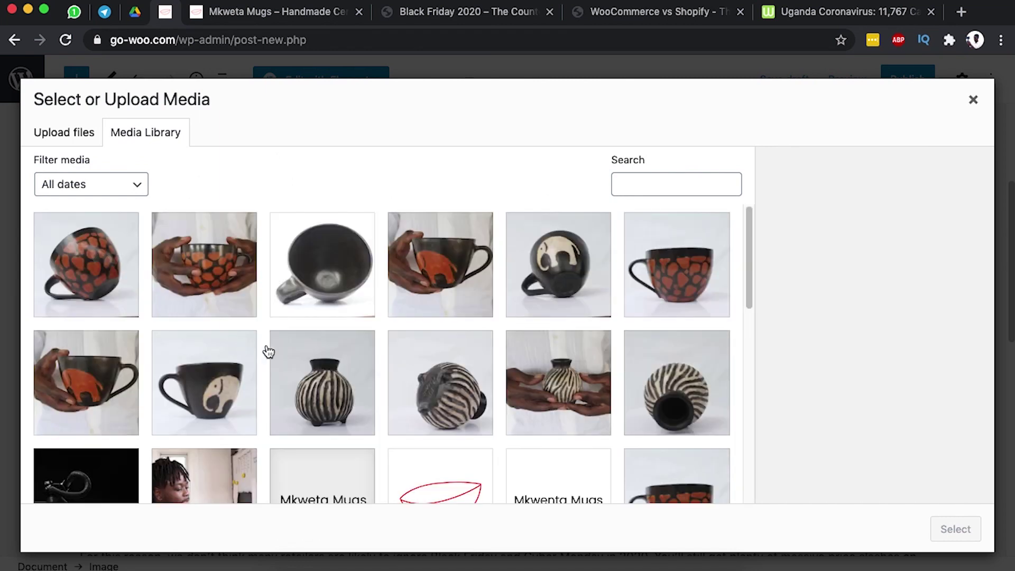
{"action": "scroll", "coordinate": [295, 341], "scroll_direction": "down", "scroll_amount": 1}
{"action": "left_click", "coordinate": [205, 267]}
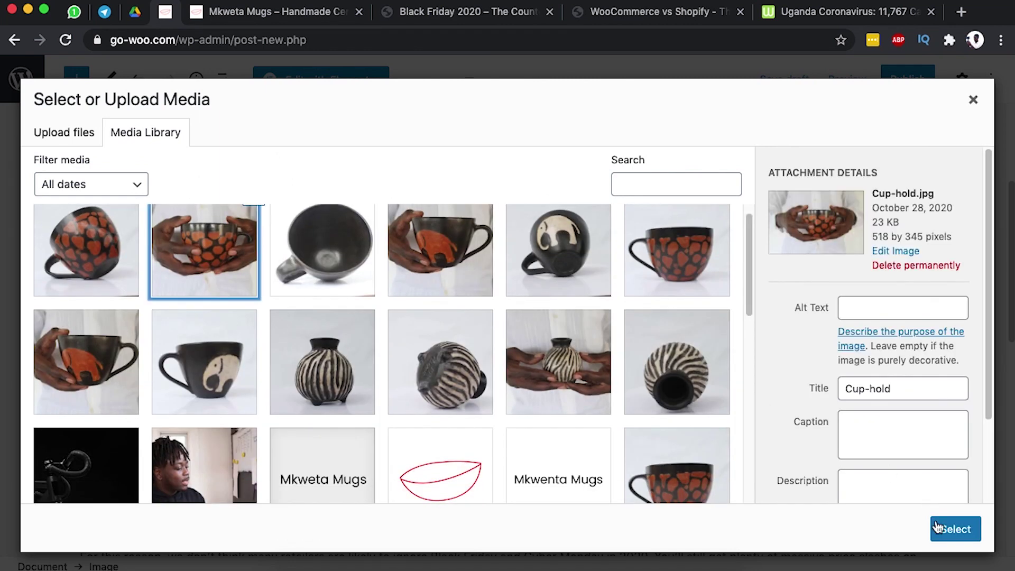
{"action": "left_click", "coordinate": [956, 530]}
{"action": "scroll", "coordinate": [821, 458], "scroll_direction": "up", "scroll_amount": 5}
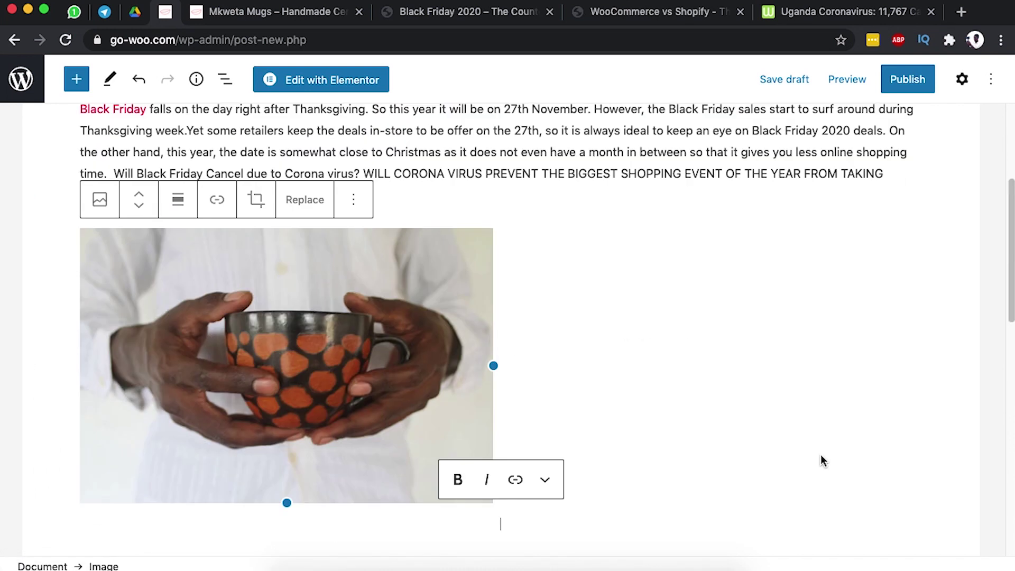
Enlarge the cup image to the full width of the post's text column.
{"action": "left_click_drag", "start_coordinate": [493, 365], "coordinate": [925, 404]}
{"action": "scroll", "coordinate": [794, 409], "scroll_direction": "down", "scroll_amount": 2}
{"action": "scroll", "coordinate": [793, 410], "scroll_direction": "down", "scroll_amount": 5}
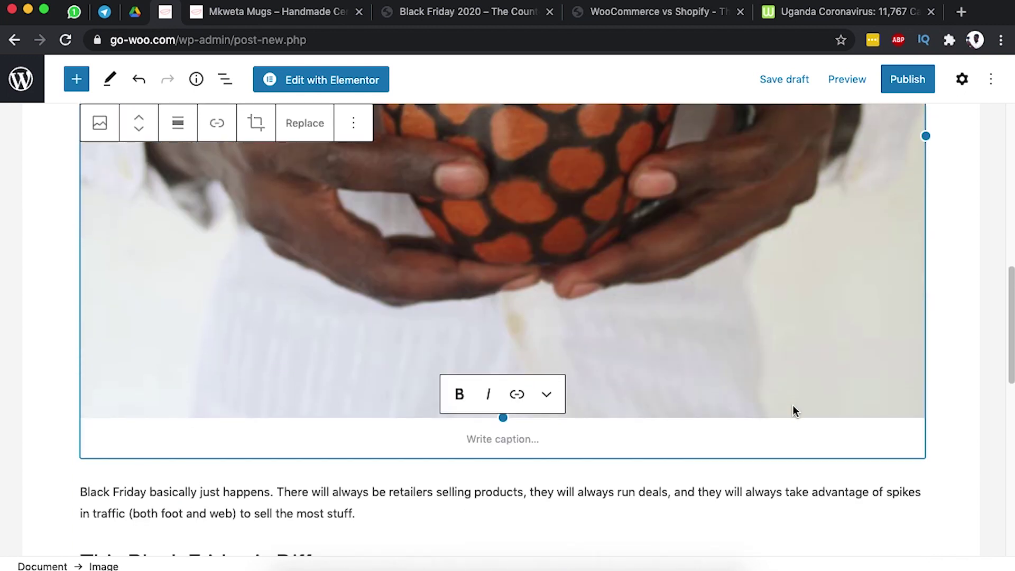
Give the cup image the caption "Some of the products that will be on sale".
{"action": "left_click", "coordinate": [500, 432]}
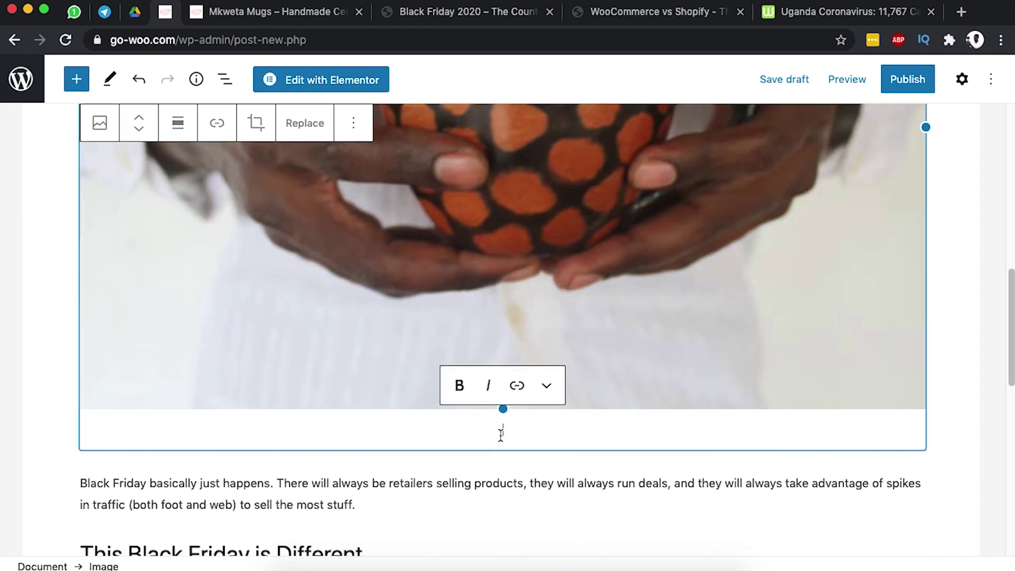
{"action": "scroll", "coordinate": [479, 435], "scroll_direction": "up", "scroll_amount": 2}
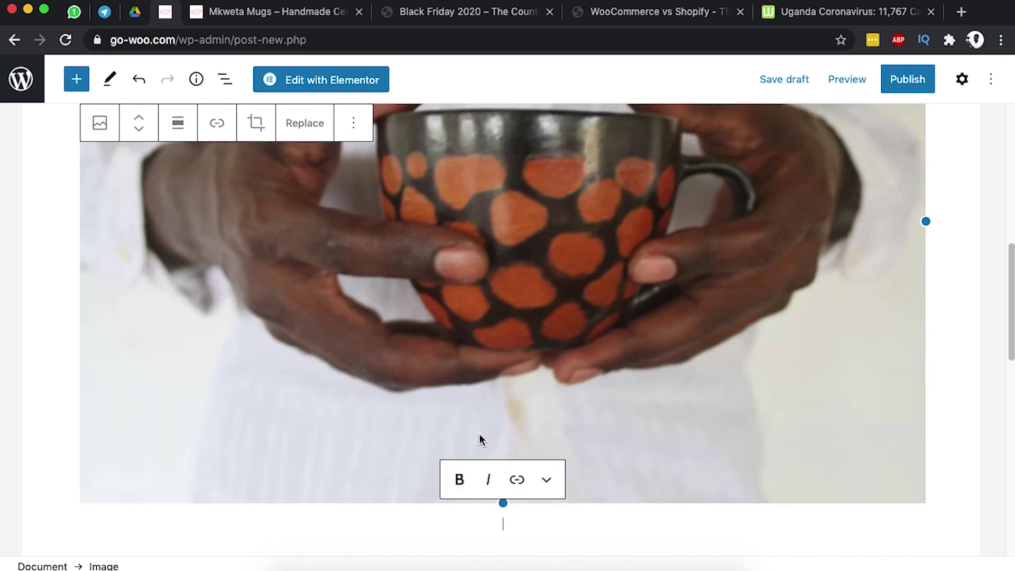
{"action": "type", "text": "Some of the "}
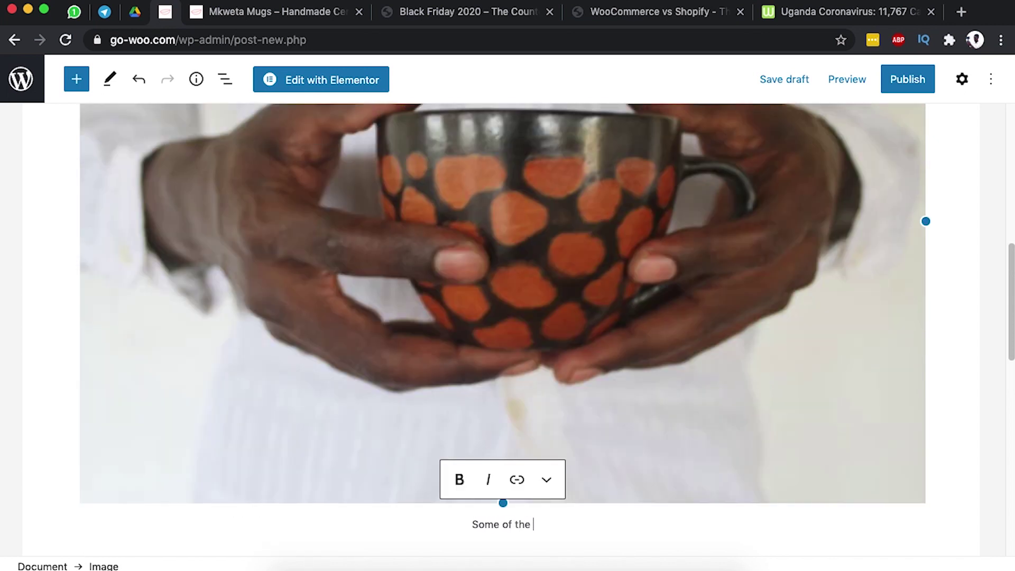
{"action": "type", "text": "products"}
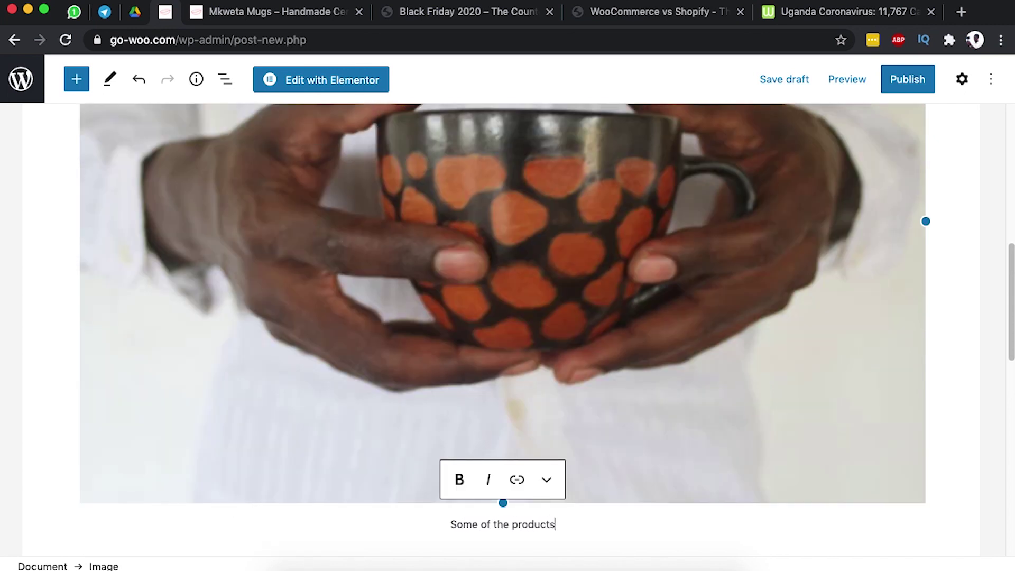
{"action": "type", "text": " that will be "}
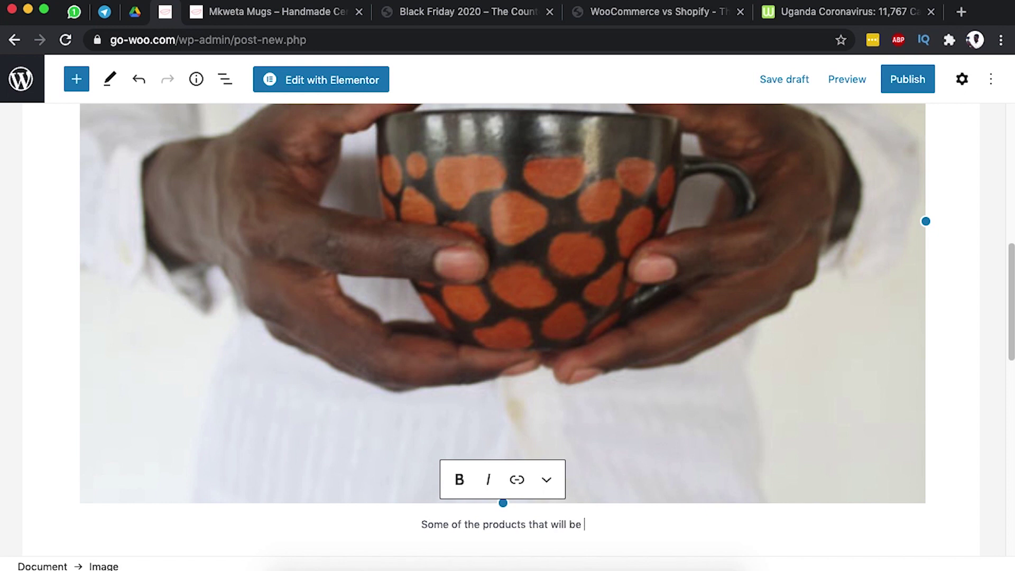
{"action": "type", "text": "on sale"}
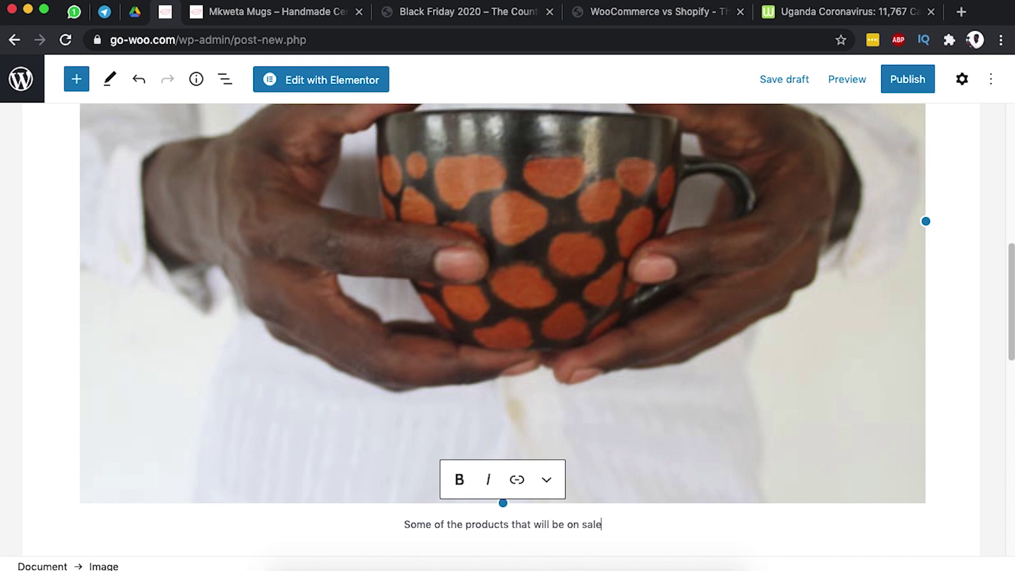
Set the media library photo of pottery on wooden shelves as the post's featured image.
{"action": "scroll", "coordinate": [588, 405], "scroll_direction": "down", "scroll_amount": 9}
{"action": "scroll", "coordinate": [587, 405], "scroll_direction": "up", "scroll_amount": 15}
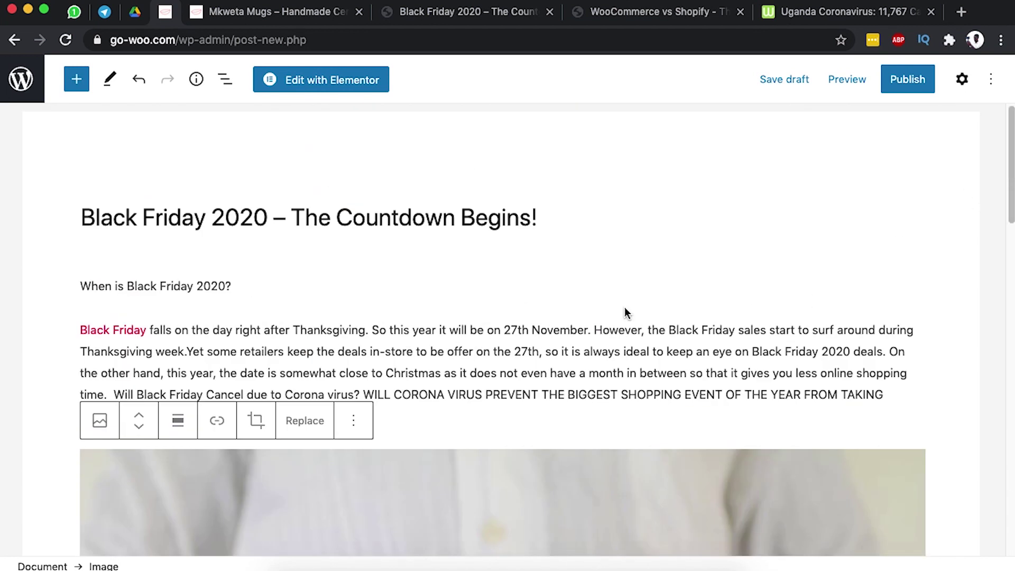
{"action": "left_click", "coordinate": [962, 81]}
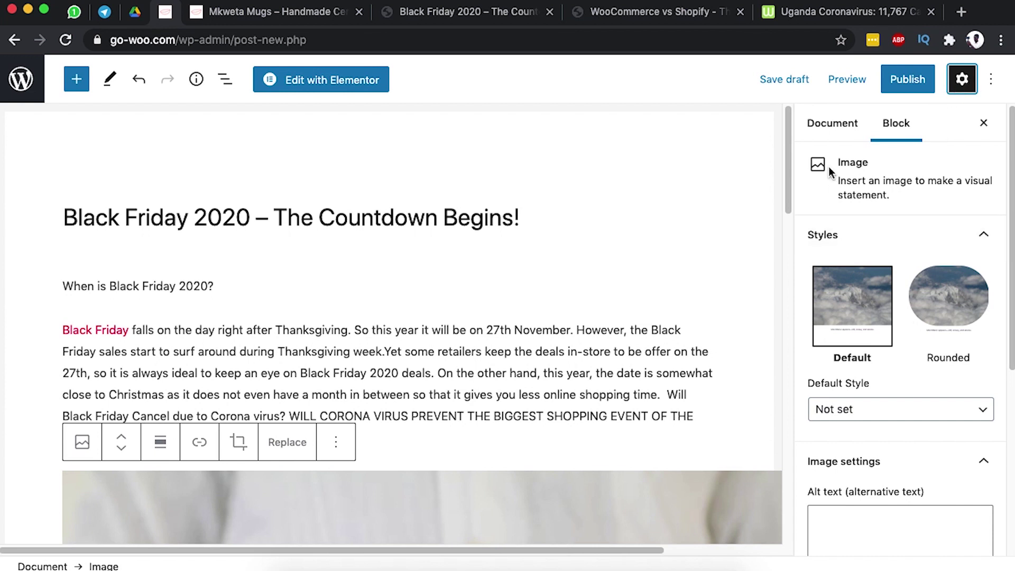
{"action": "left_click", "coordinate": [836, 125]}
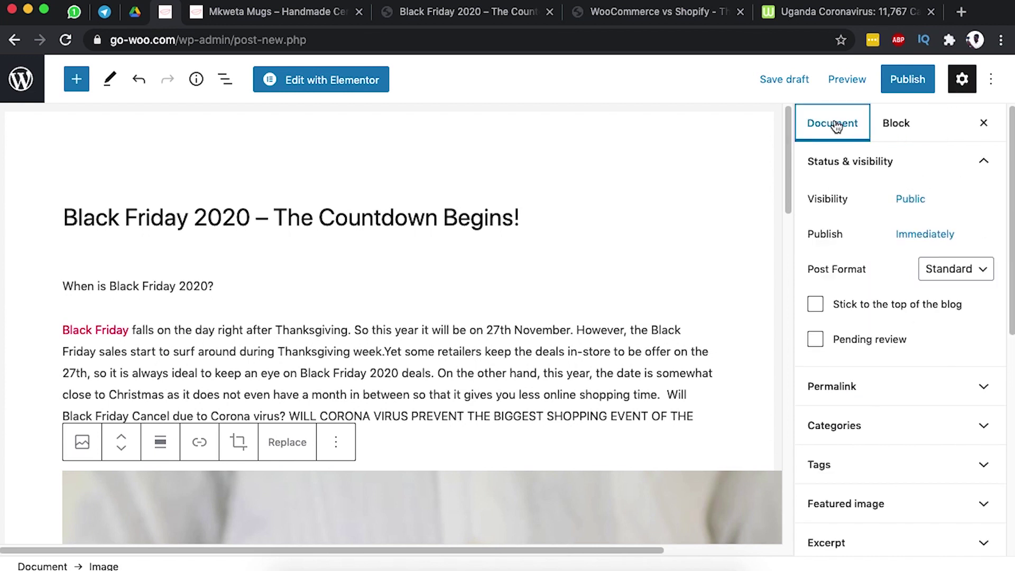
{"action": "scroll", "coordinate": [894, 354], "scroll_direction": "down", "scroll_amount": 3}
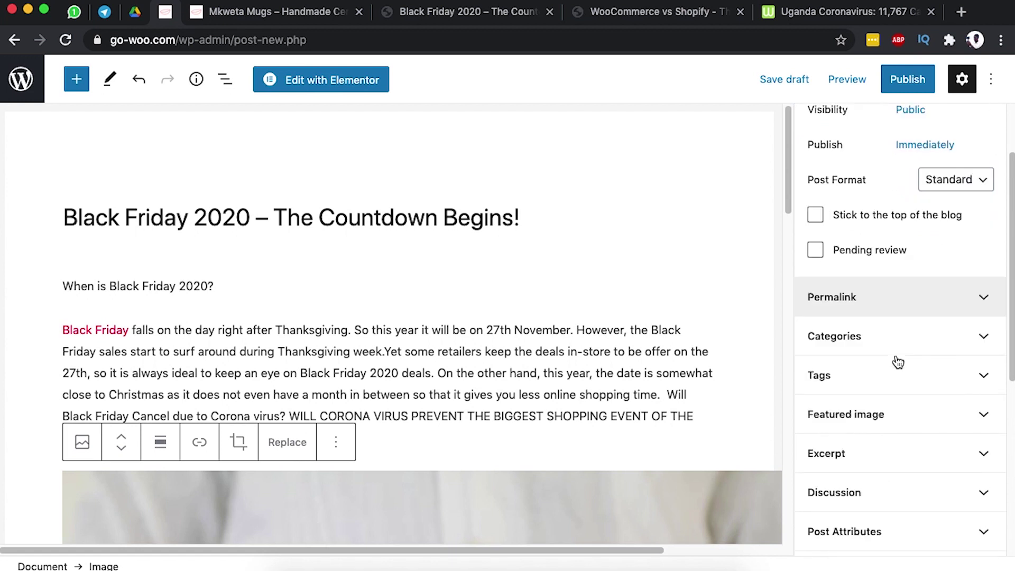
{"action": "scroll", "coordinate": [898, 364], "scroll_direction": "down", "scroll_amount": 2}
{"action": "left_click", "coordinate": [898, 374]}
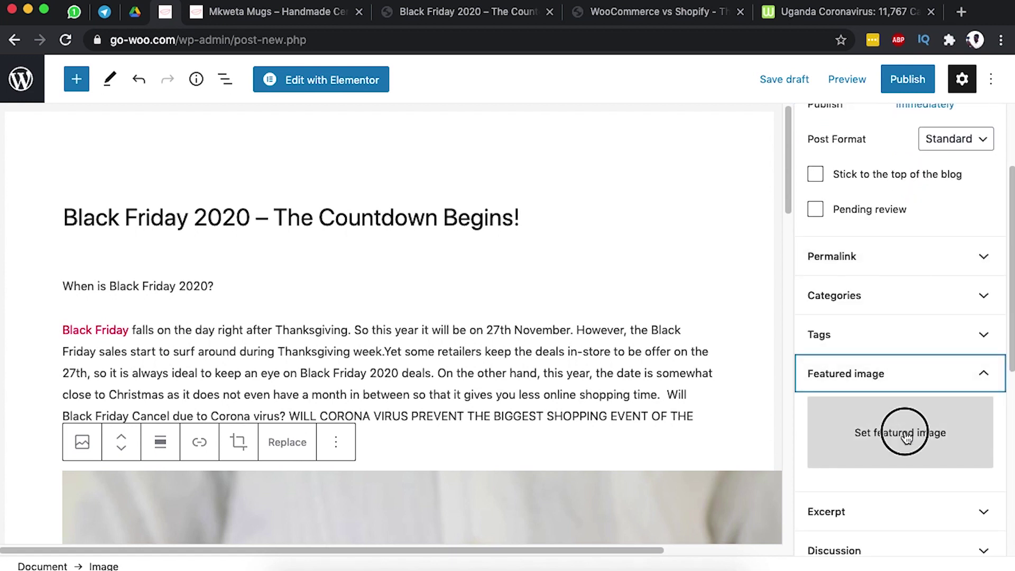
{"action": "left_click", "coordinate": [906, 434]}
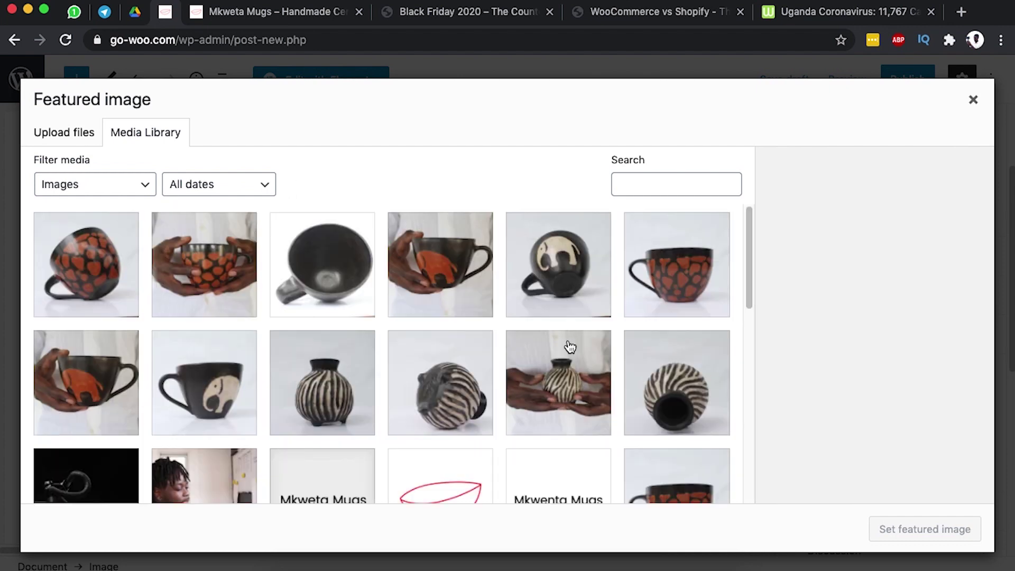
{"action": "scroll", "coordinate": [374, 390], "scroll_direction": "down", "scroll_amount": 6}
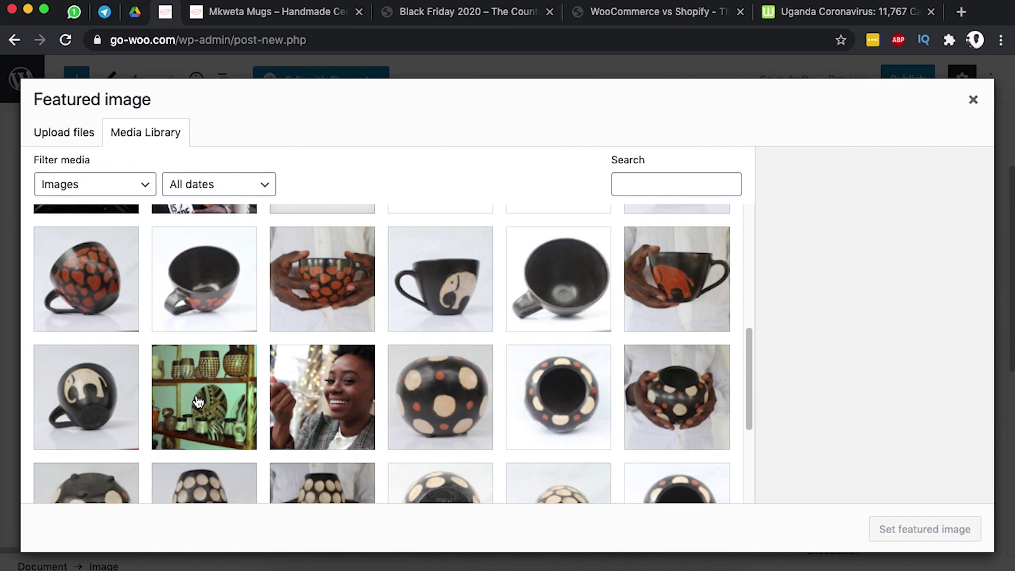
{"action": "left_click", "coordinate": [199, 401]}
{"action": "left_click", "coordinate": [914, 533]}
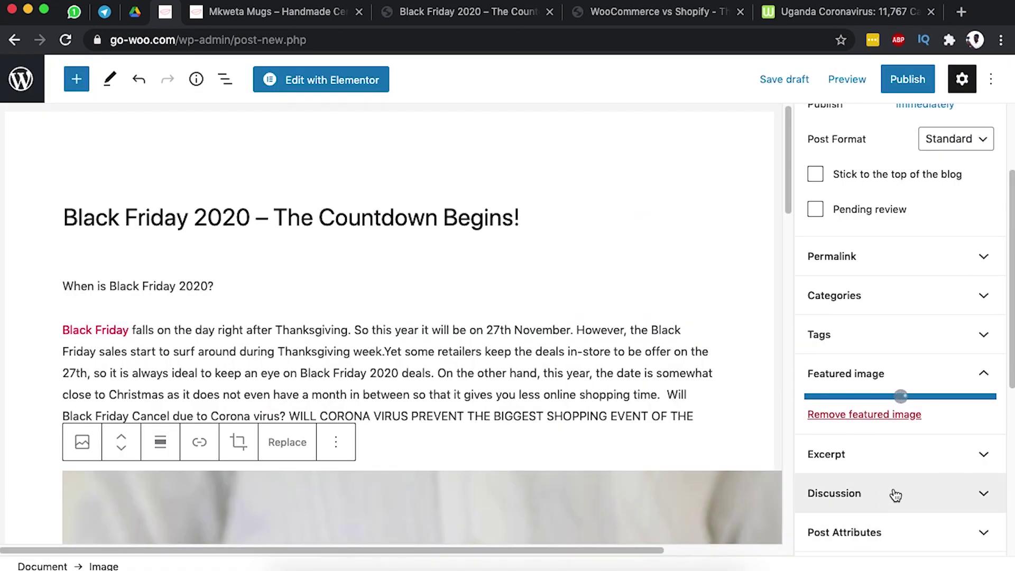
Create a new post category named "Black Friday" and assign it to the post.
{"action": "scroll", "coordinate": [978, 467], "scroll_direction": "down", "scroll_amount": 2}
{"action": "scroll", "coordinate": [943, 325], "scroll_direction": "down", "scroll_amount": 2}
{"action": "scroll", "coordinate": [933, 315], "scroll_direction": "up", "scroll_amount": 3}
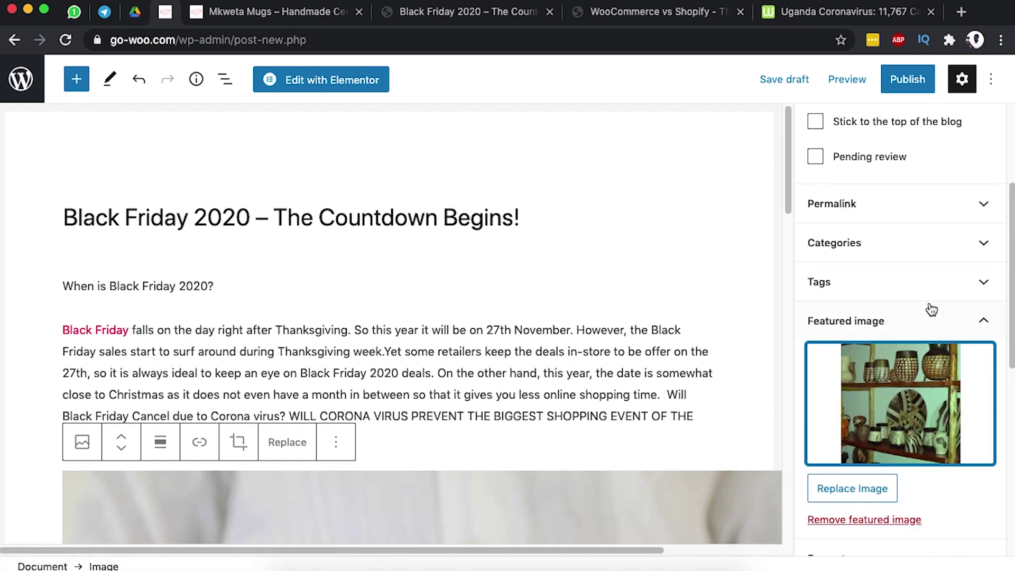
{"action": "left_click", "coordinate": [983, 246]}
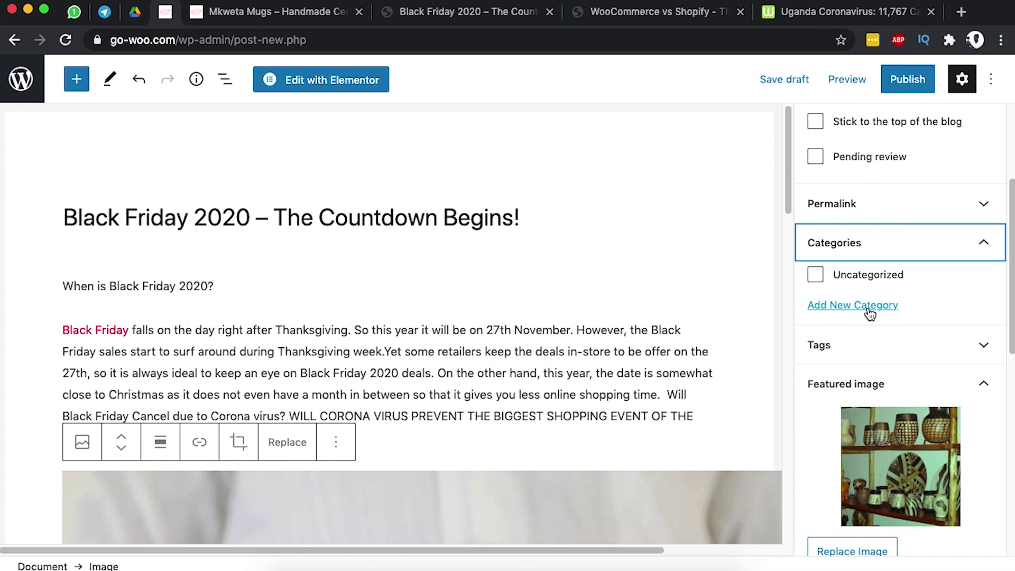
{"action": "left_click", "coordinate": [868, 310]}
{"action": "left_click", "coordinate": [848, 347]}
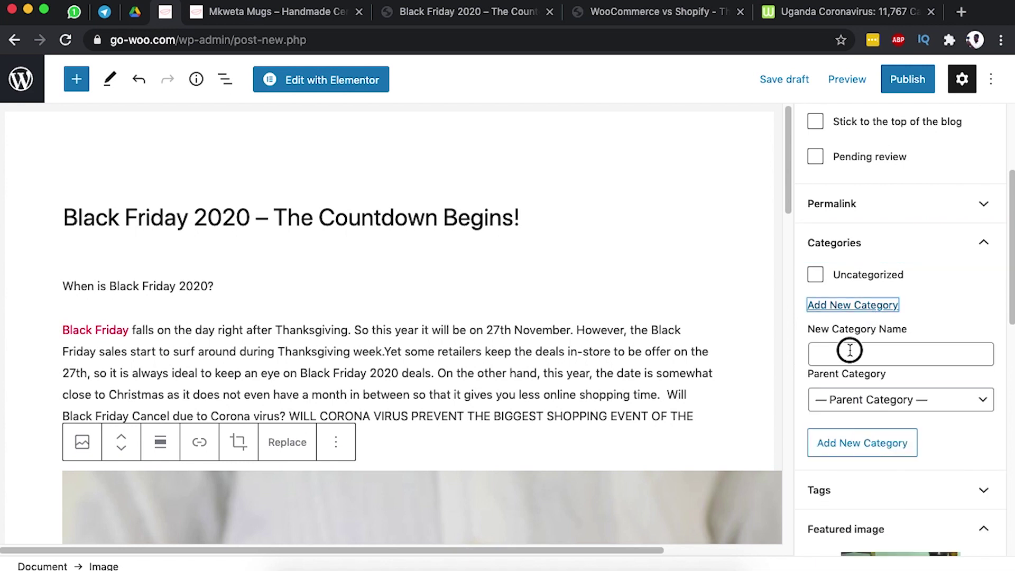
{"action": "type", "text": "Sale"}
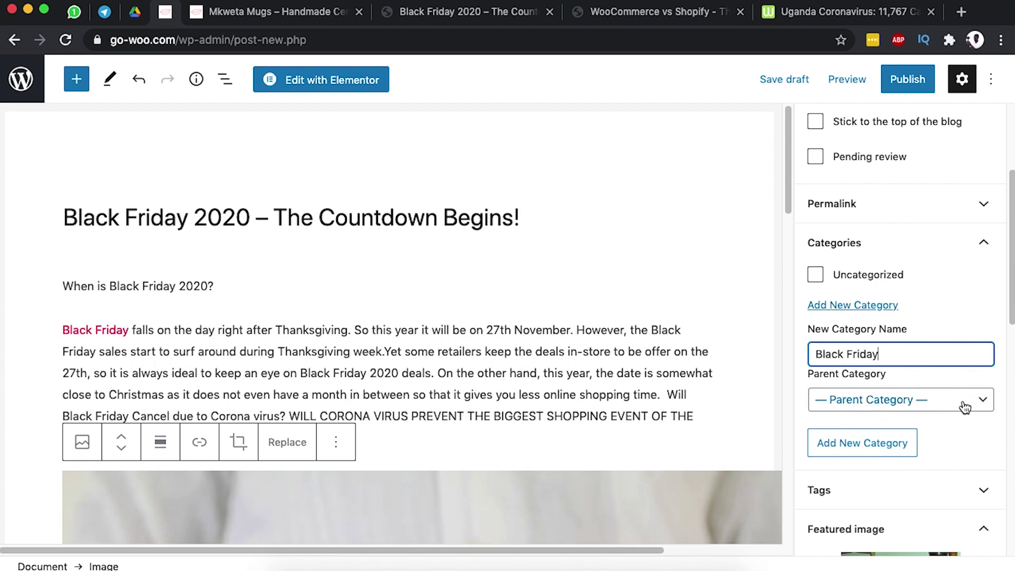
{"action": "scroll", "coordinate": [959, 397], "scroll_direction": "down", "scroll_amount": 2}
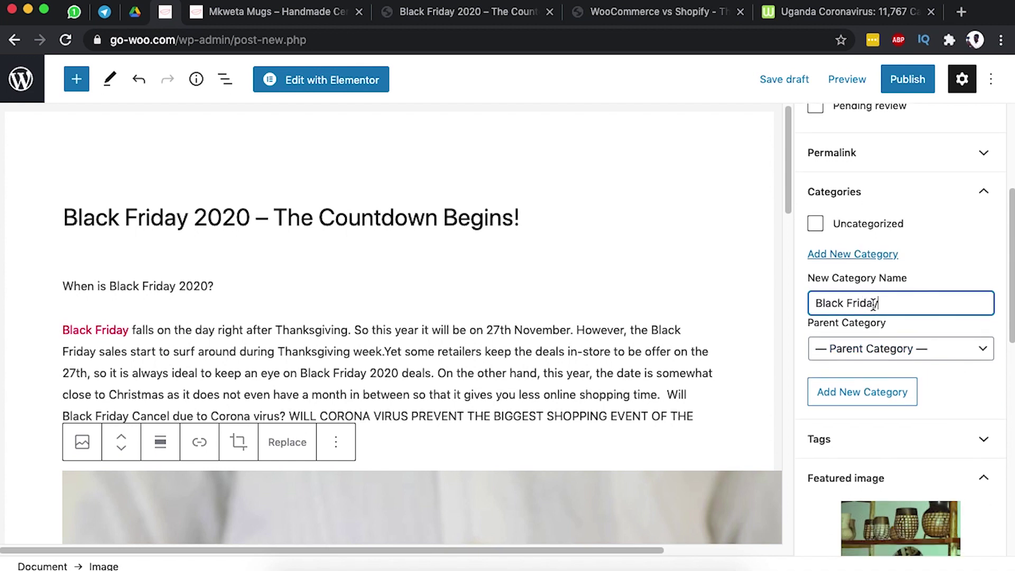
{"action": "left_click", "coordinate": [884, 400]}
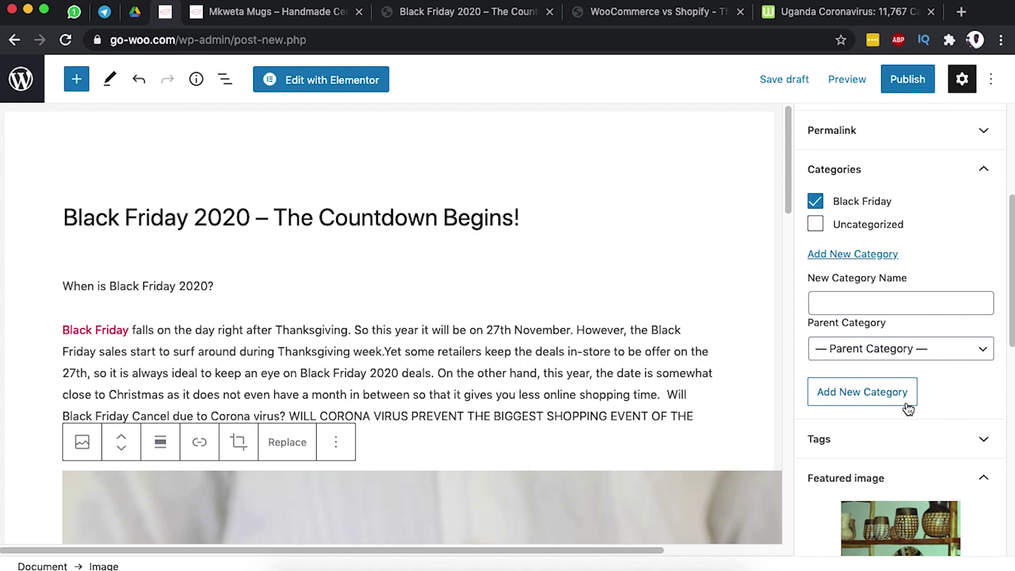
{"action": "left_click", "coordinate": [815, 225]}
{"action": "left_click", "coordinate": [817, 203]}
{"action": "left_click", "coordinate": [816, 226]}
Create another post category named "Firing" and unassign it from this post.
{"action": "left_click", "coordinate": [856, 299]}
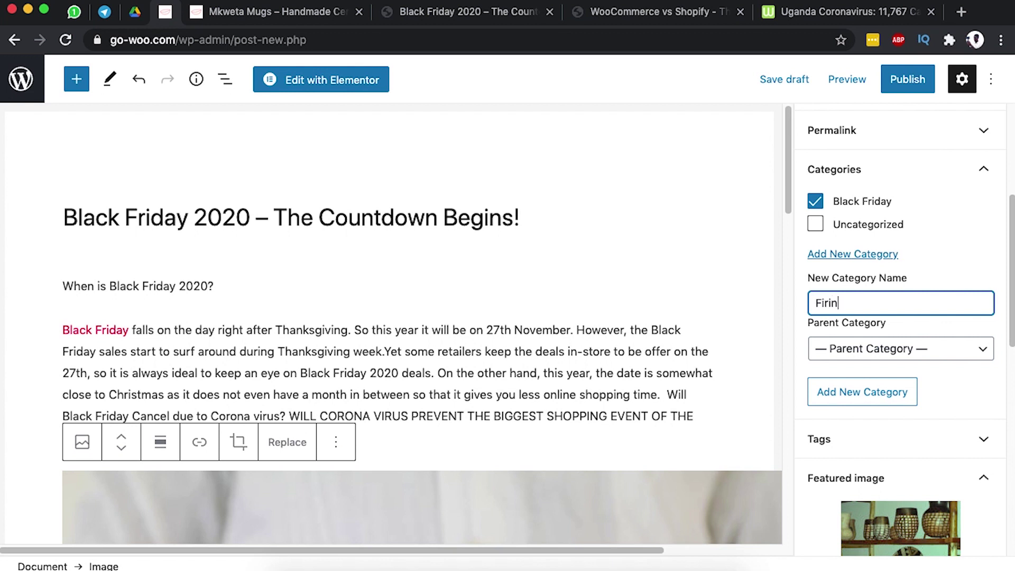
{"action": "left_click", "coordinate": [873, 395]}
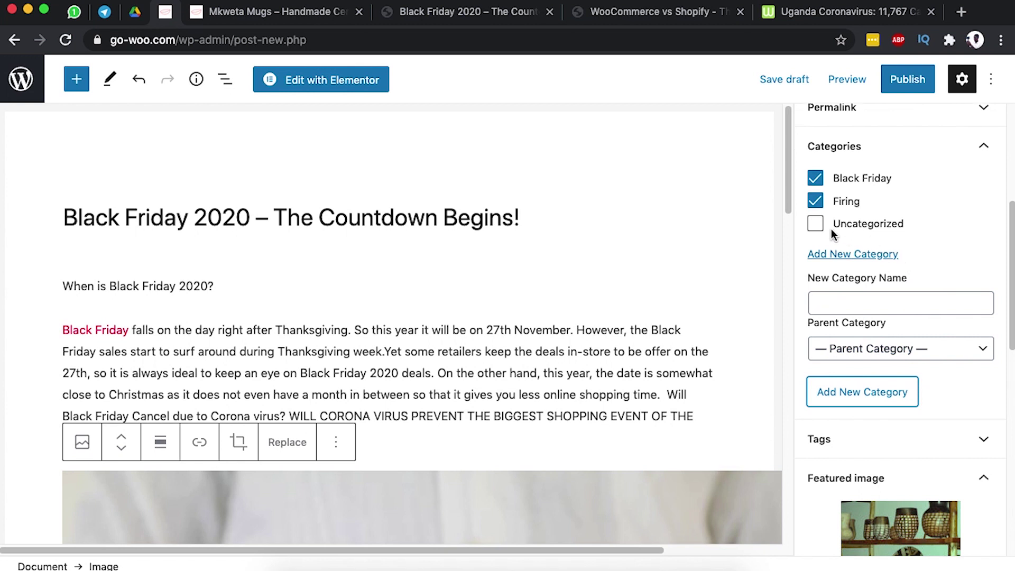
{"action": "left_click", "coordinate": [815, 202]}
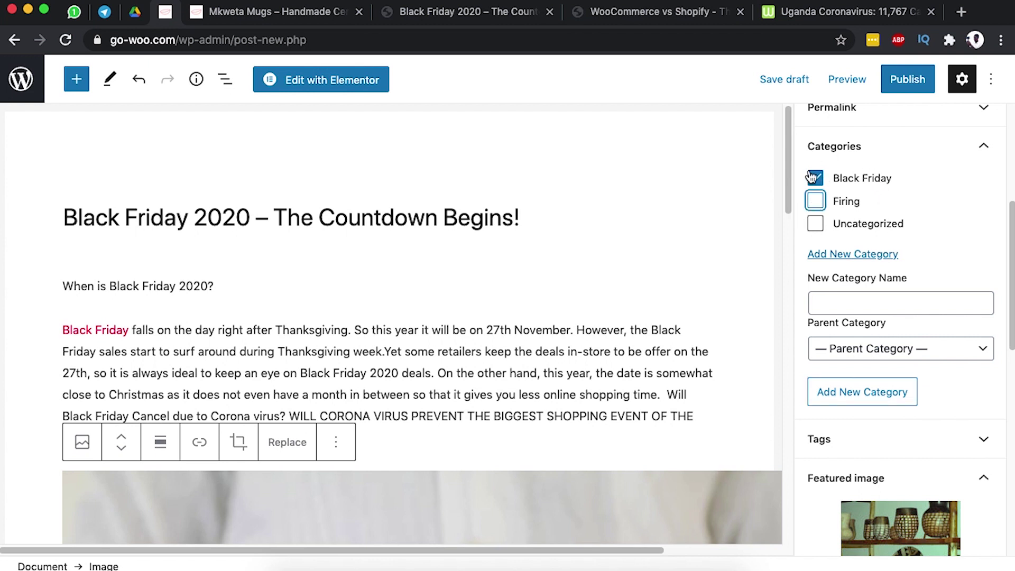
Fill in the post's optional excerpt with the copied Black Friday text ending in "one of the busiest shopping days each year.".
{"action": "scroll", "coordinate": [906, 362], "scroll_direction": "down", "scroll_amount": 2}
{"action": "scroll", "coordinate": [906, 363], "scroll_direction": "up", "scroll_amount": 2}
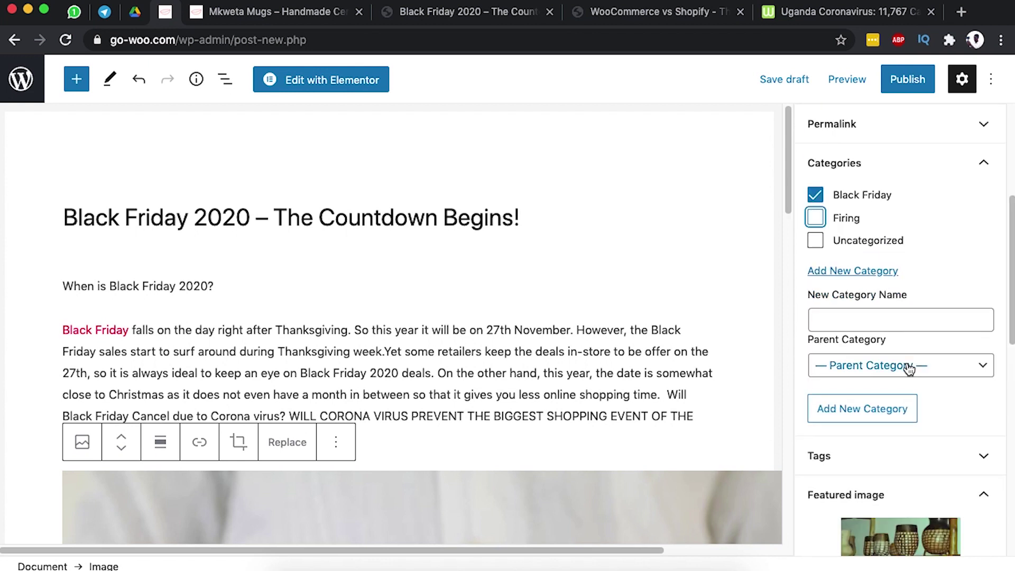
{"action": "scroll", "coordinate": [906, 363], "scroll_direction": "down", "scroll_amount": 5}
{"action": "scroll", "coordinate": [907, 363], "scroll_direction": "down", "scroll_amount": 3}
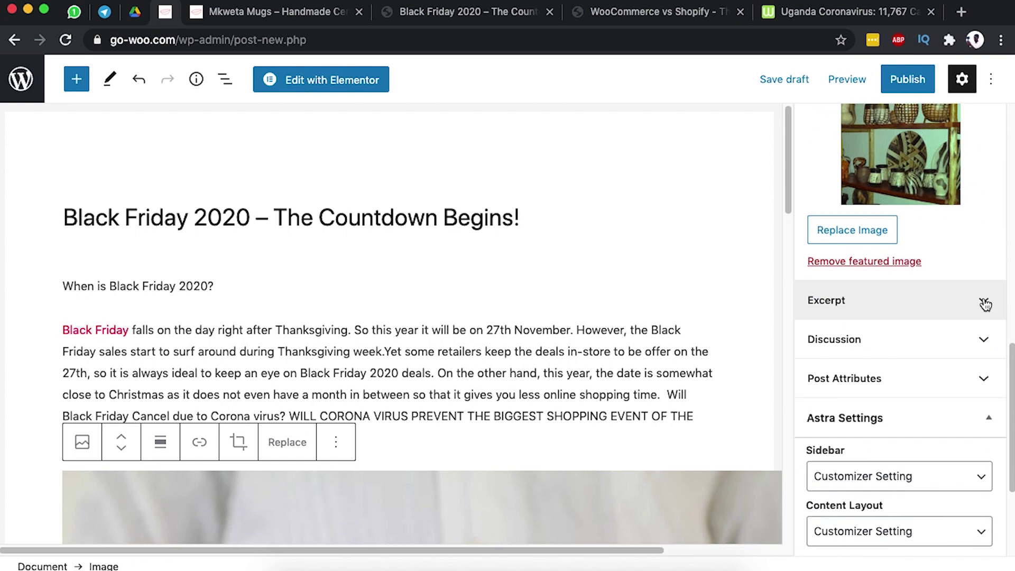
{"action": "left_click", "coordinate": [984, 304]}
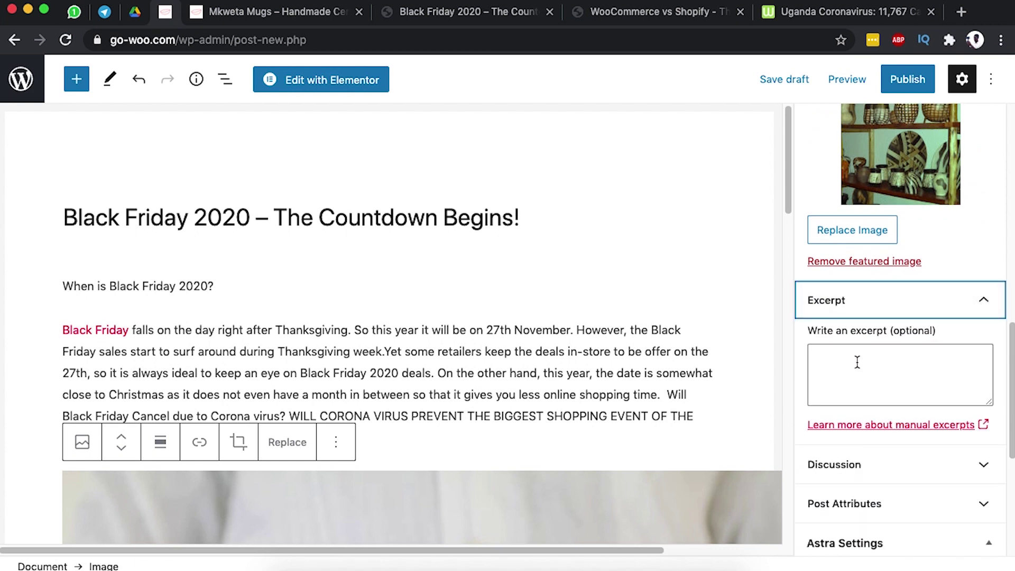
{"action": "left_click", "coordinate": [191, 12]}
{"action": "left_click", "coordinate": [165, 11]}
{"action": "left_click", "coordinate": [861, 373]}
{"action": "key", "text": "ctrl+v"}
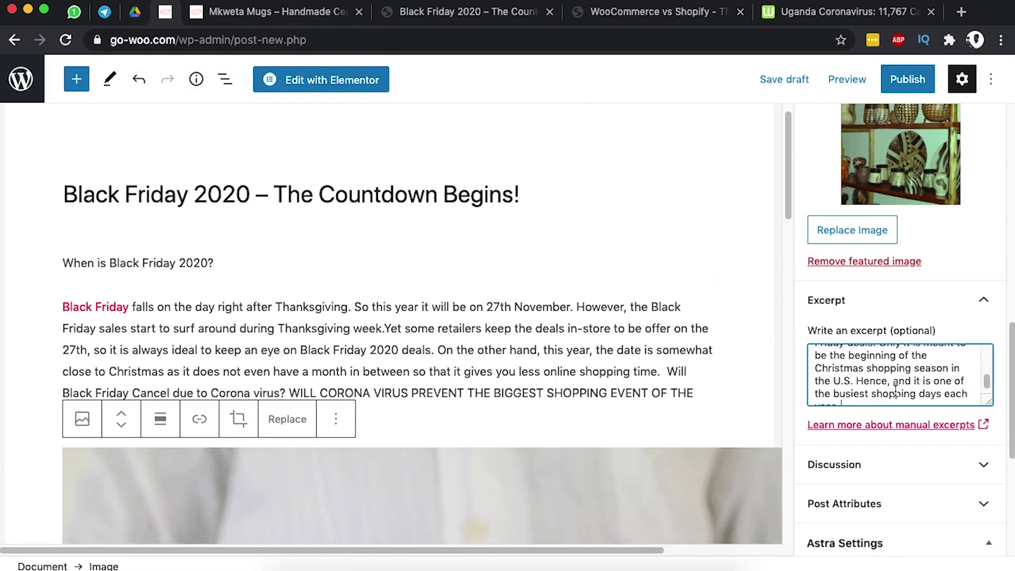
{"action": "scroll", "coordinate": [895, 391], "scroll_direction": "up", "scroll_amount": 2}
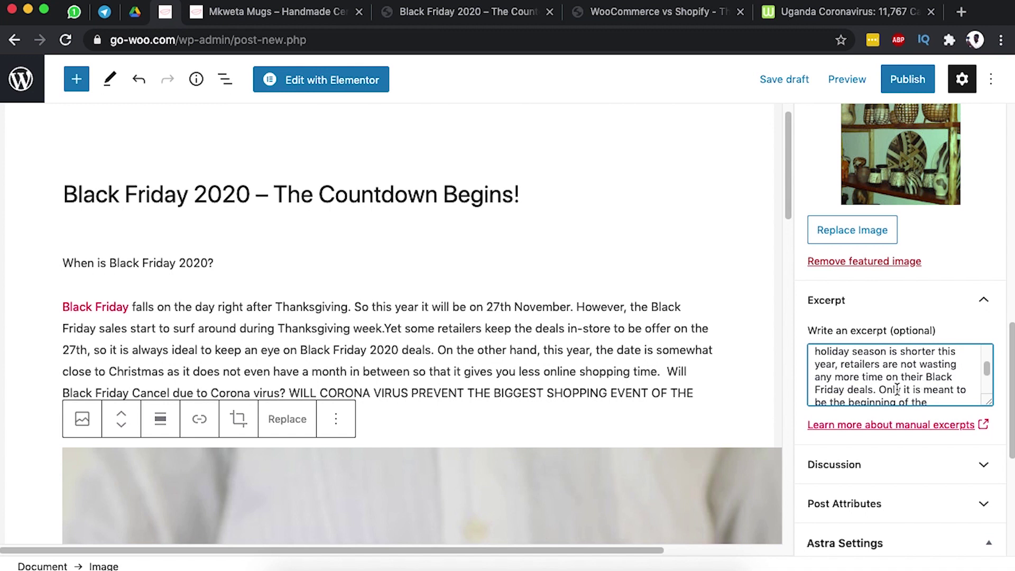
{"action": "scroll", "coordinate": [891, 391], "scroll_direction": "down", "scroll_amount": 2}
Disallow pingbacks and trackbacks in the post's discussion settings.
{"action": "scroll", "coordinate": [909, 438], "scroll_direction": "down", "scroll_amount": 3}
{"action": "left_click", "coordinate": [981, 359]}
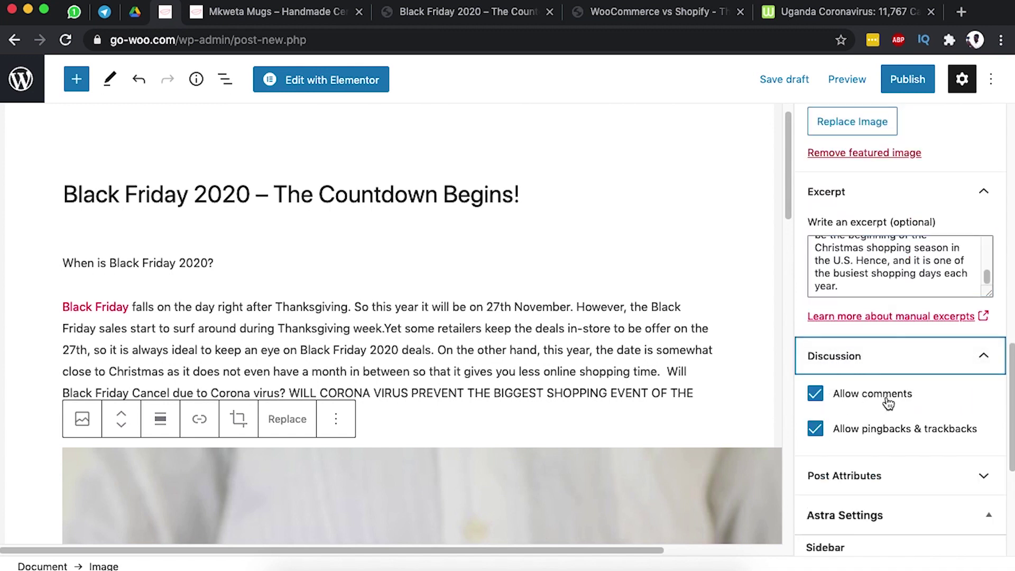
{"action": "left_click", "coordinate": [878, 431]}
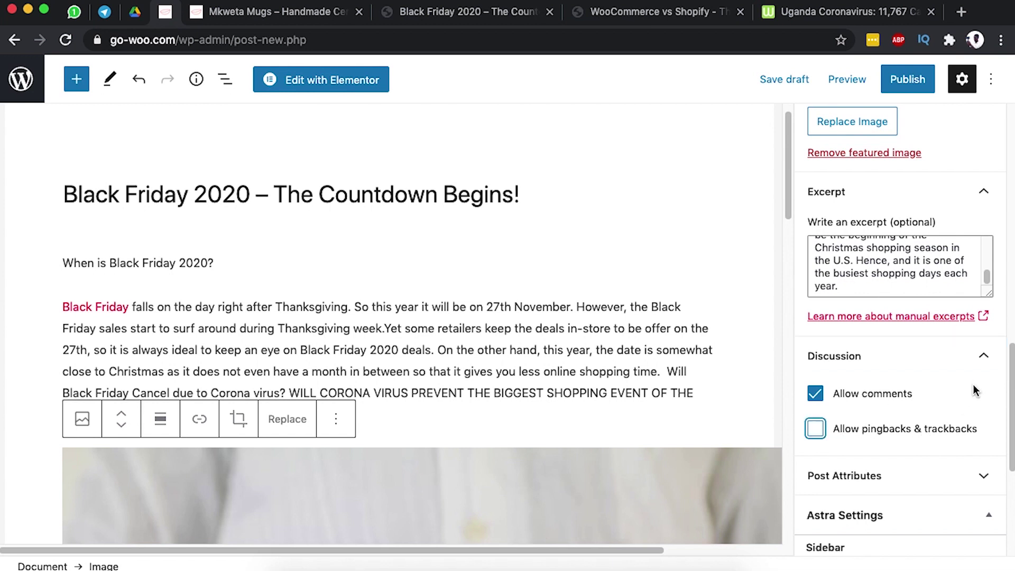
Split the post's last paragraph so that a new paragraph starts at "For instance, they do open early as midnight.".
{"action": "scroll", "coordinate": [977, 399], "scroll_direction": "down", "scroll_amount": 5}
{"action": "scroll", "coordinate": [972, 407], "scroll_direction": "up", "scroll_amount": 10}
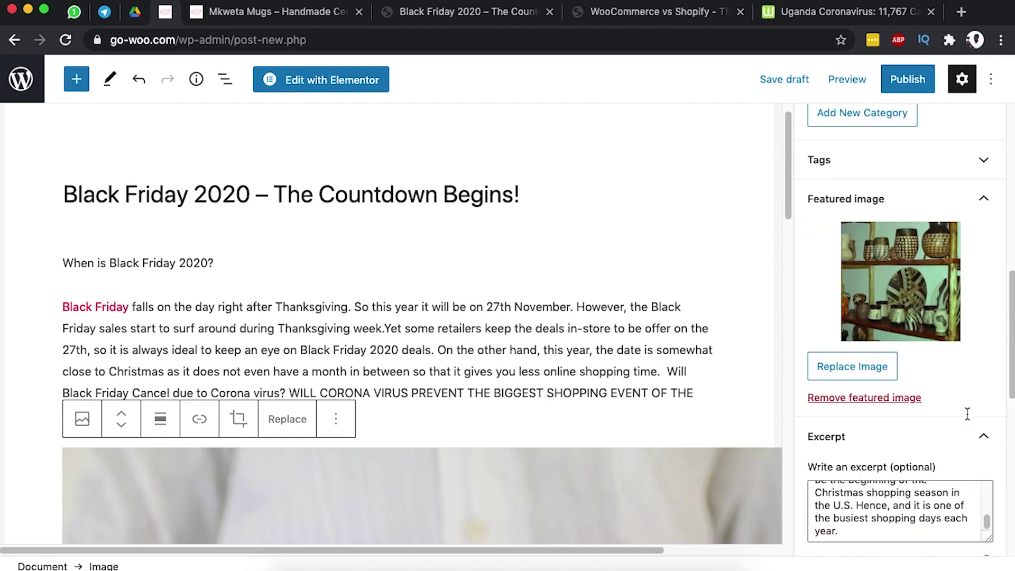
{"action": "scroll", "coordinate": [968, 416], "scroll_direction": "up", "scroll_amount": 5}
{"action": "scroll", "coordinate": [970, 418], "scroll_direction": "up", "scroll_amount": 6}
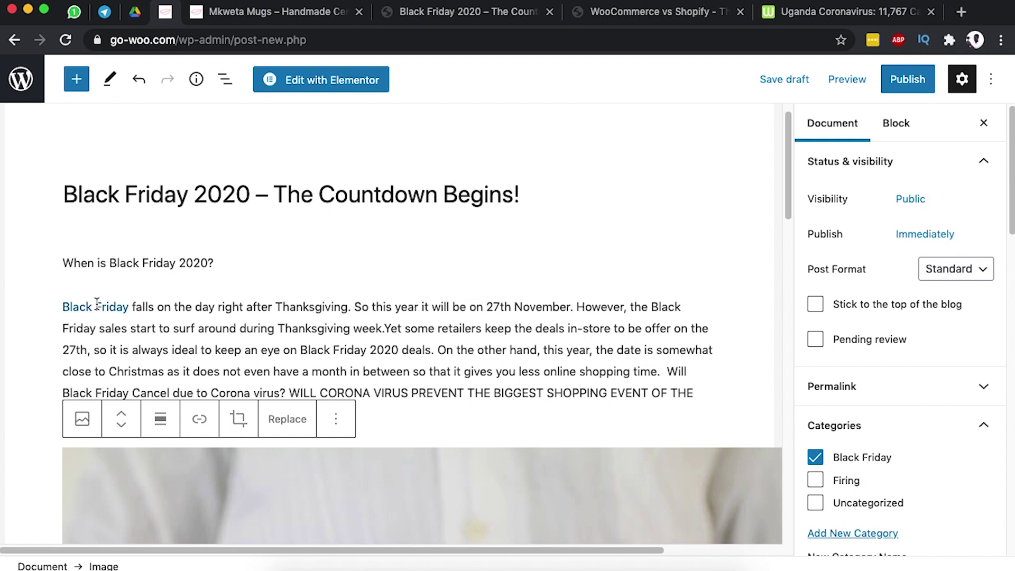
{"action": "scroll", "coordinate": [268, 401], "scroll_direction": "down", "scroll_amount": 6}
{"action": "scroll", "coordinate": [256, 435], "scroll_direction": "down", "scroll_amount": 10}
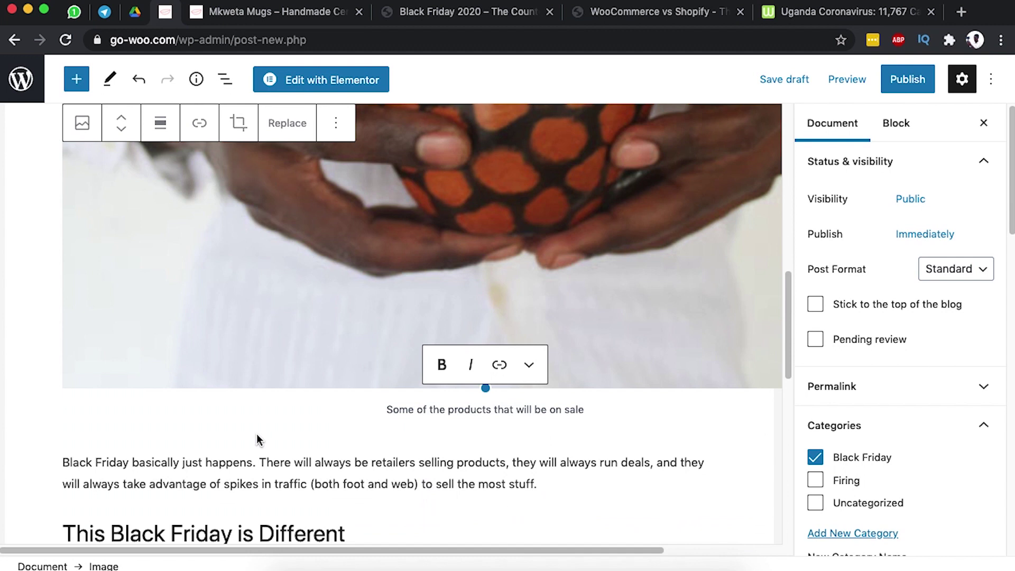
{"action": "scroll", "coordinate": [264, 423], "scroll_direction": "down", "scroll_amount": 2}
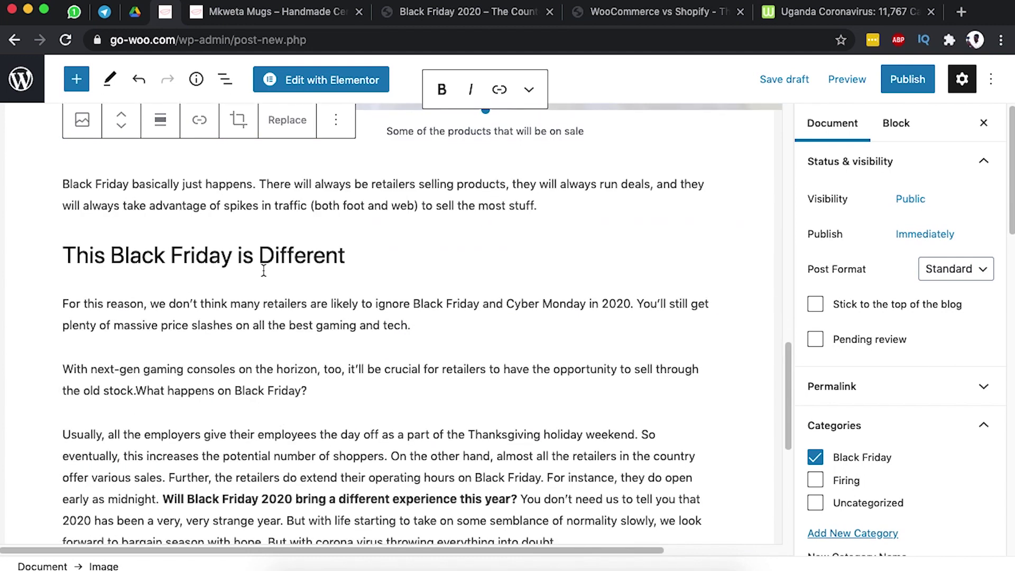
{"action": "scroll", "coordinate": [236, 402], "scroll_direction": "down", "scroll_amount": 3}
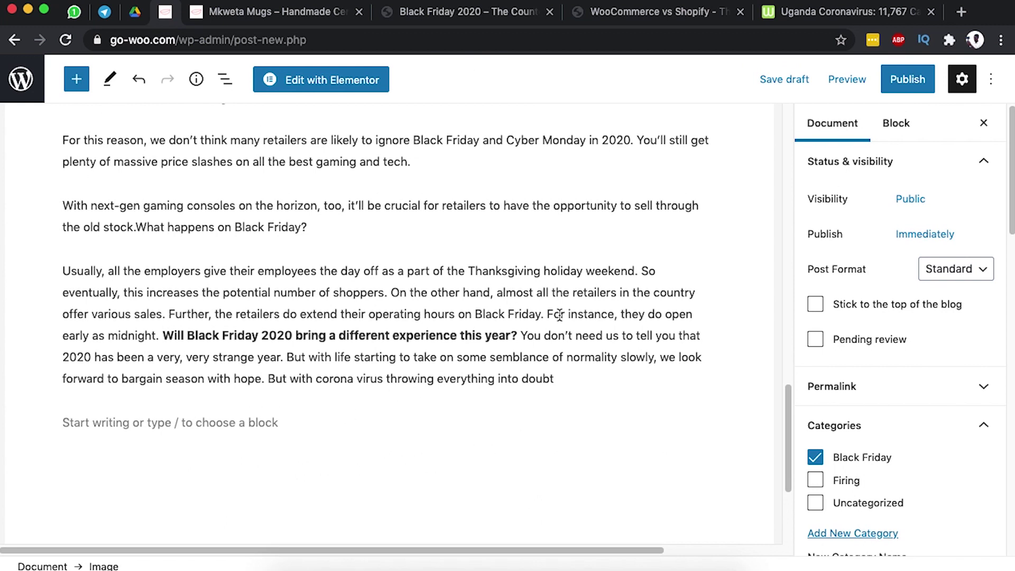
{"action": "left_click", "coordinate": [548, 314]}
{"action": "key", "text": "Return"}
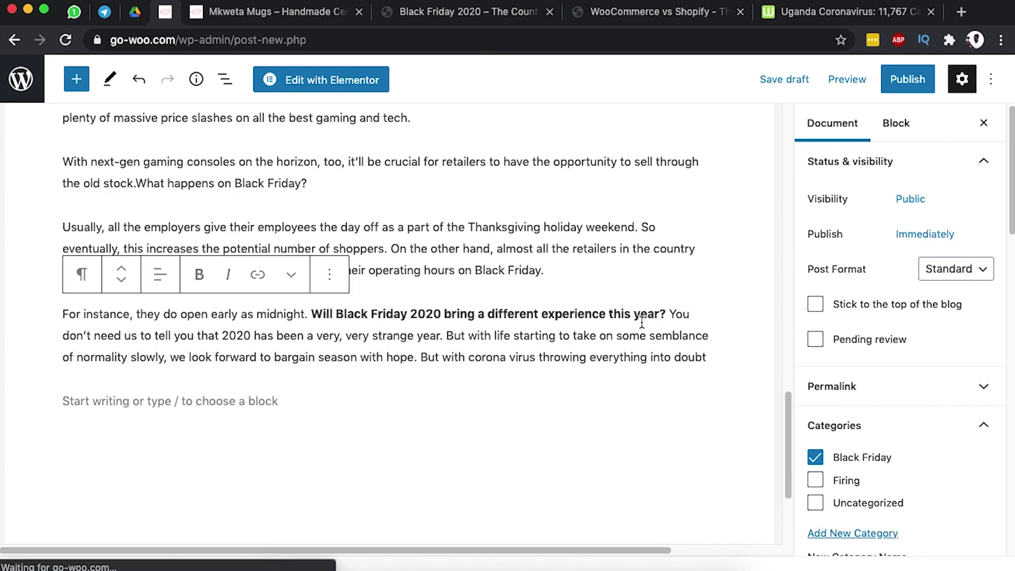
Publish the Black Friday 2020 post immediately with public visibility.
{"action": "scroll", "coordinate": [485, 418], "scroll_direction": "down", "scroll_amount": 3}
{"action": "scroll", "coordinate": [487, 417], "scroll_direction": "up", "scroll_amount": 10}
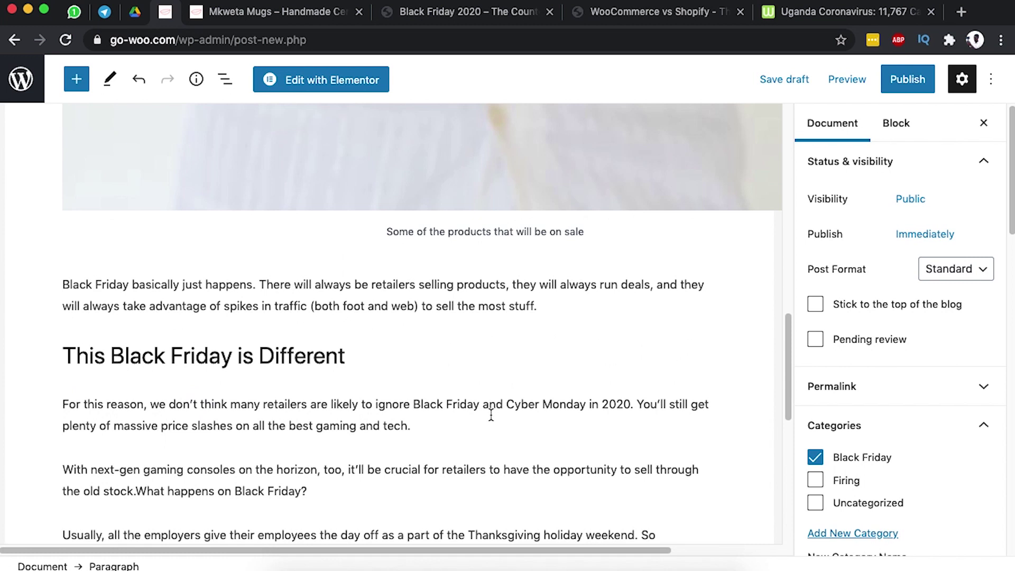
{"action": "scroll", "coordinate": [553, 413], "scroll_direction": "up", "scroll_amount": 6}
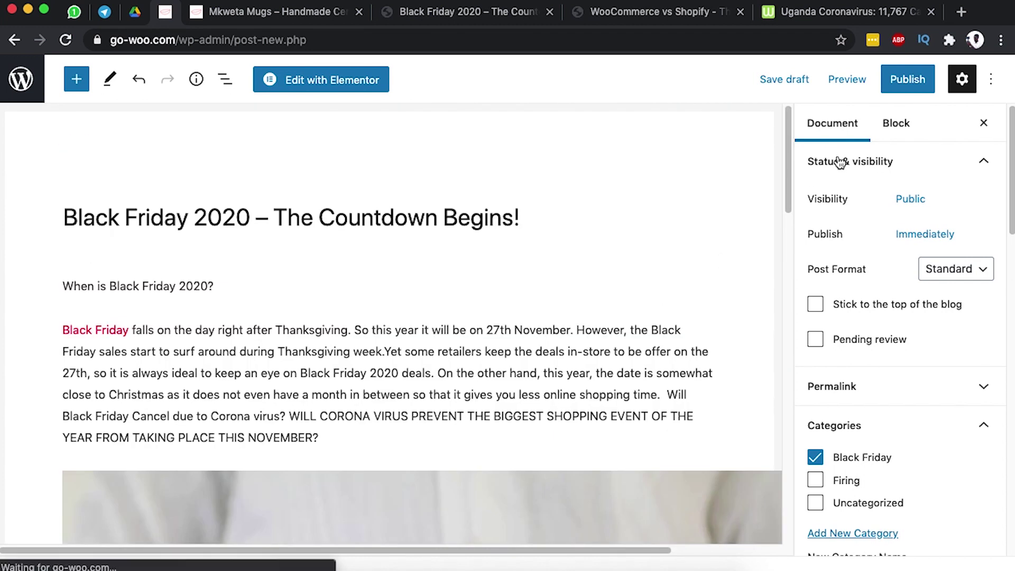
{"action": "left_click", "coordinate": [905, 80]}
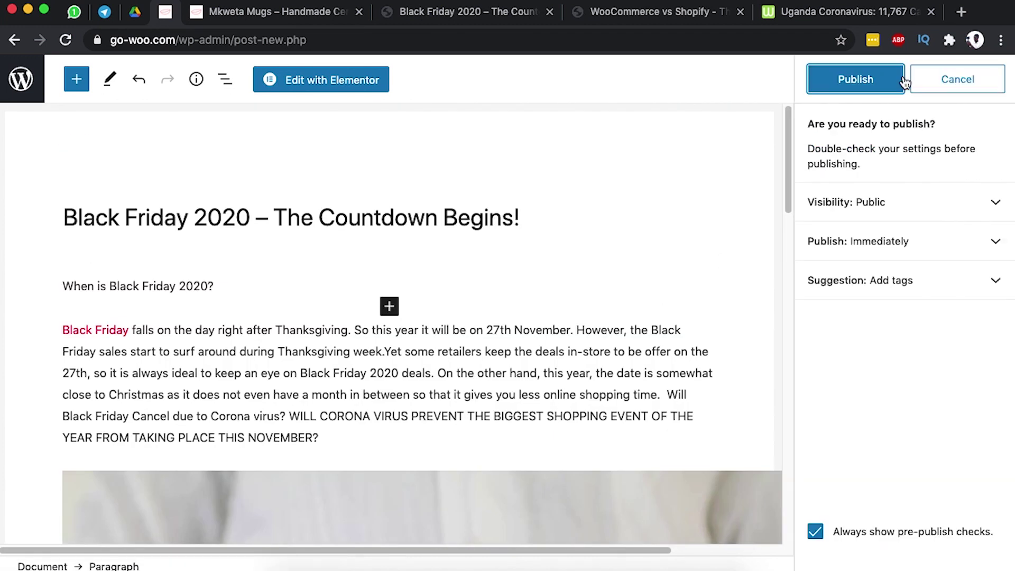
{"action": "left_click", "coordinate": [873, 85]}
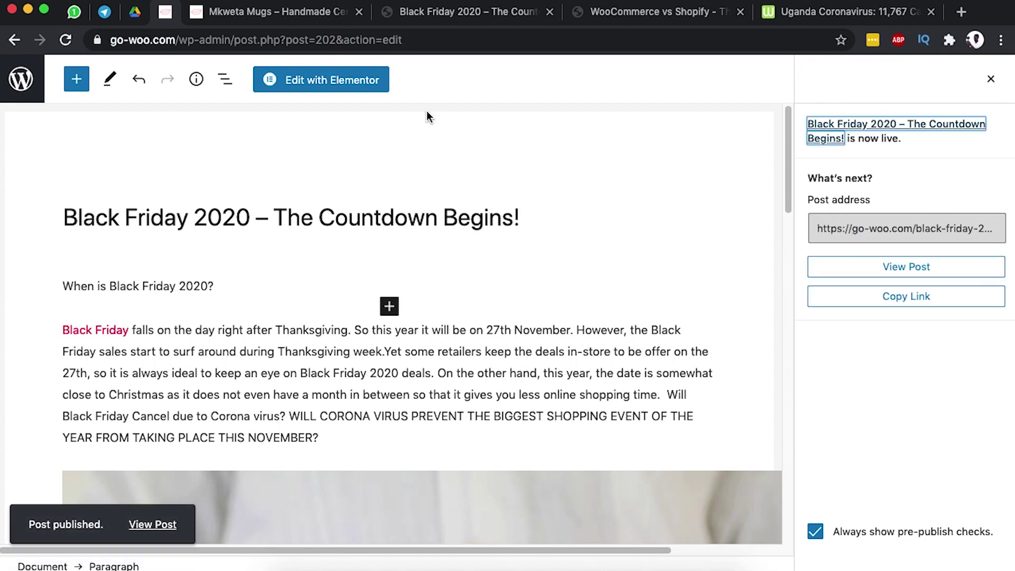
Reload the live Mkweta Mugs homepage and check its header navigation for a Blog link.
{"action": "left_click", "coordinate": [275, 11]}
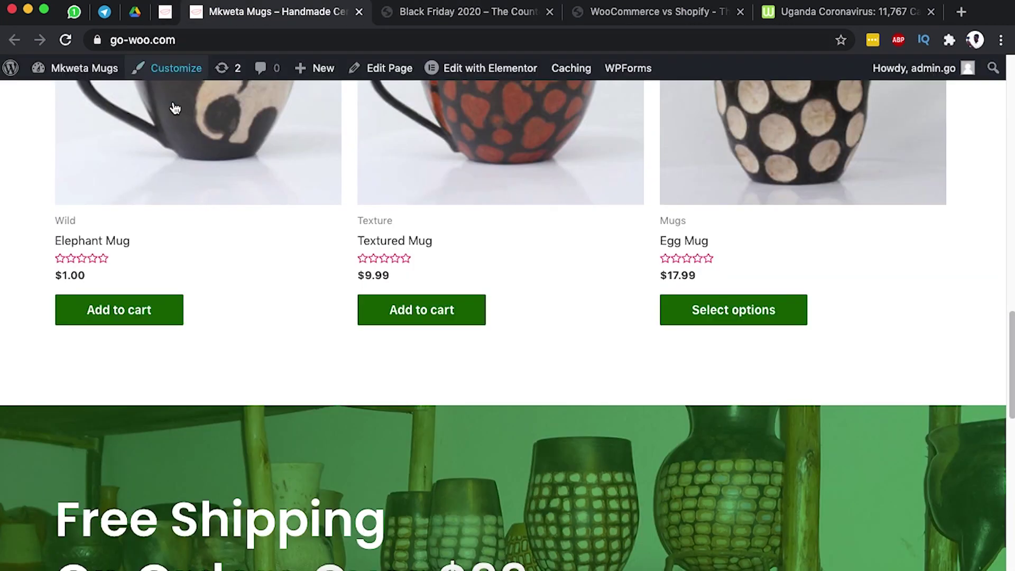
{"action": "scroll", "coordinate": [199, 240], "scroll_direction": "up", "scroll_amount": 10}
{"action": "left_click", "coordinate": [66, 40]}
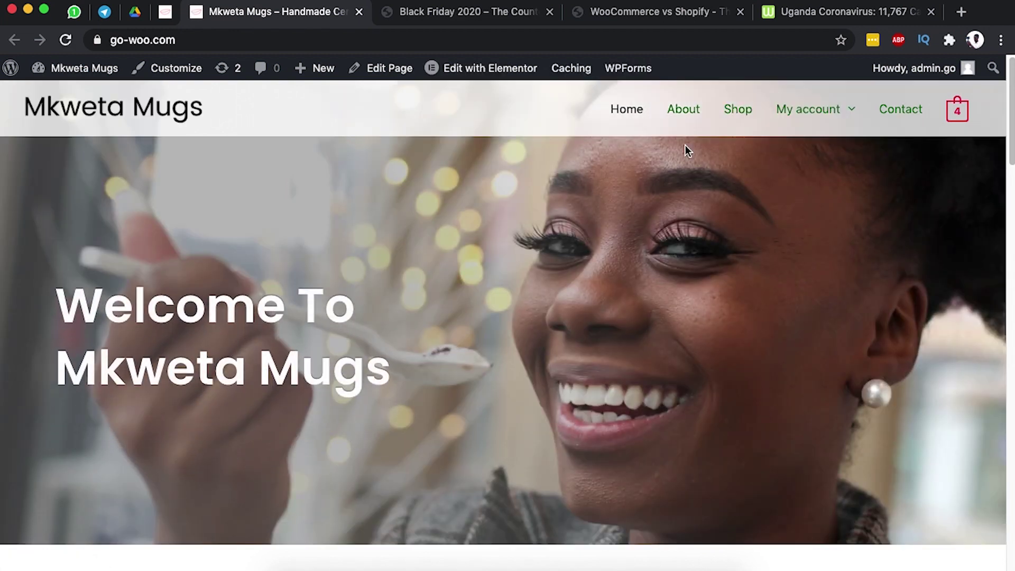
{"action": "mouse_move", "coordinate": [812, 112]}
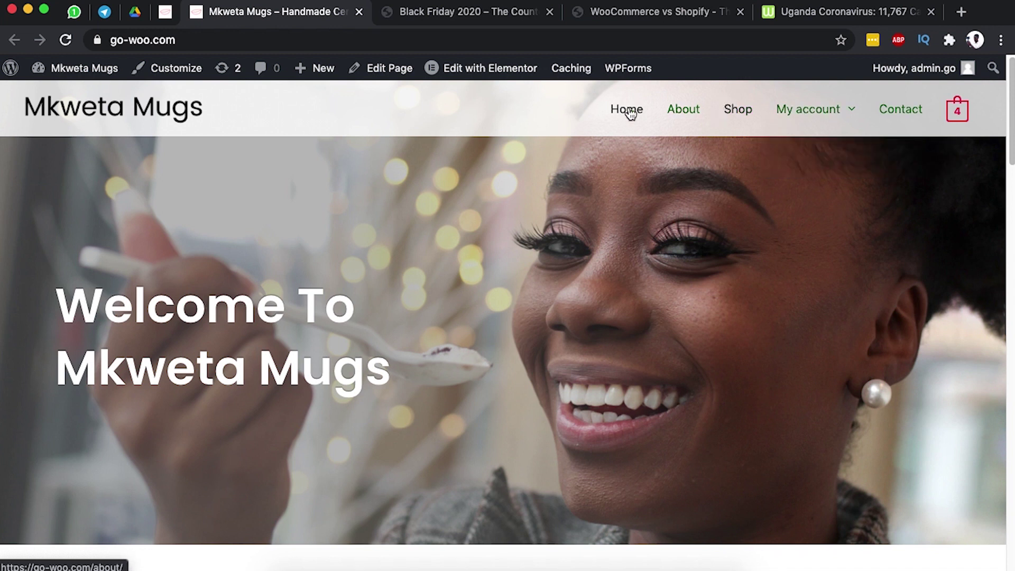
Go back to the WordPress dashboard and load the Main Menu (Primary Menu) for editing in the site's menu management.
{"action": "left_click", "coordinate": [166, 13]}
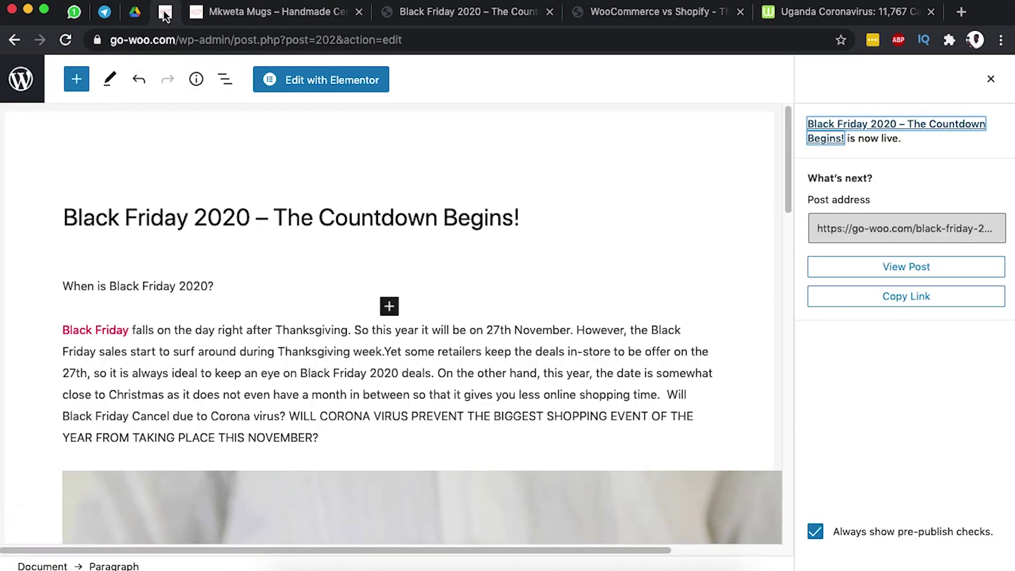
{"action": "left_click", "coordinate": [15, 89]}
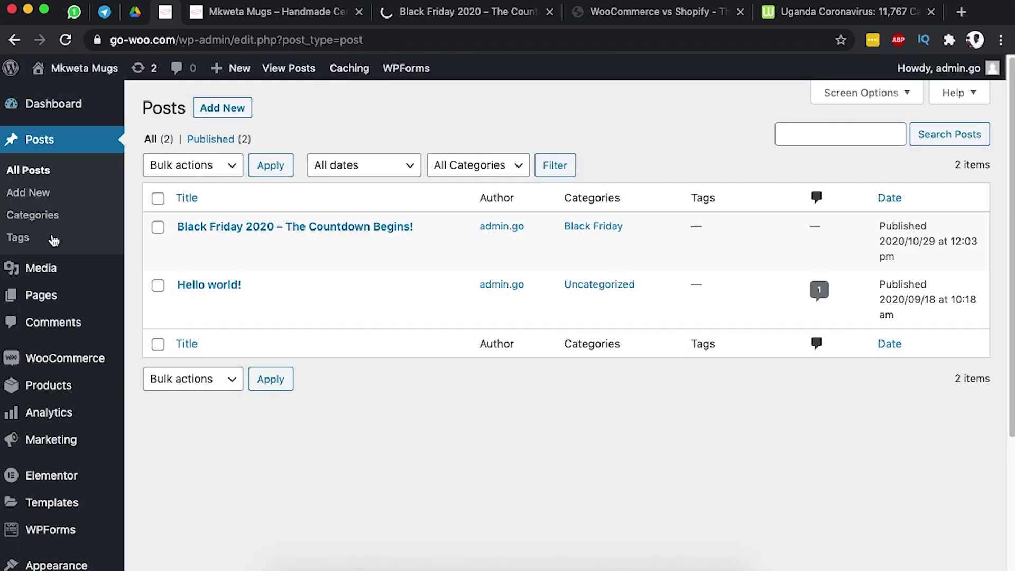
{"action": "scroll", "coordinate": [66, 449], "scroll_direction": "down", "scroll_amount": 3}
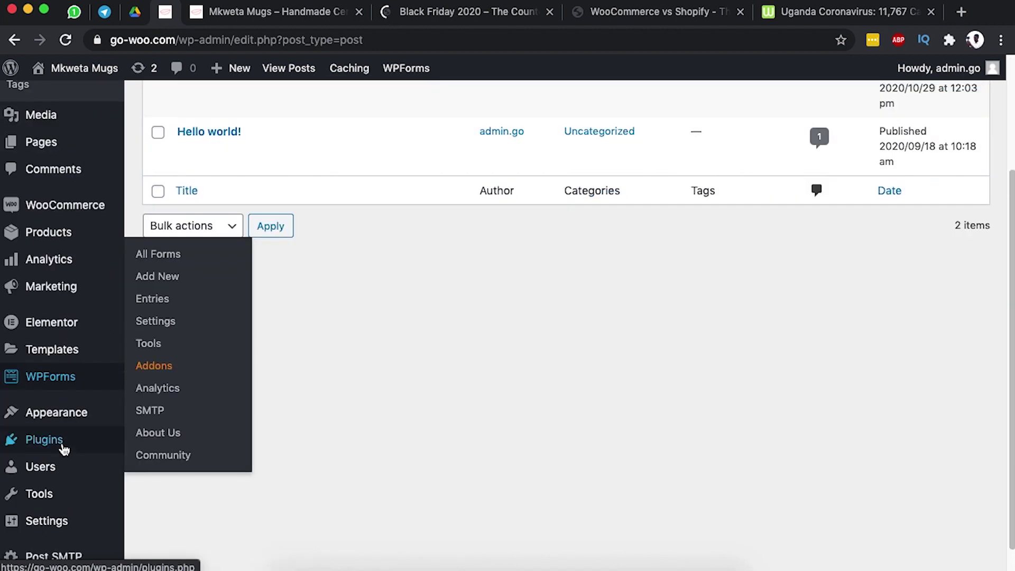
{"action": "mouse_move", "coordinate": [67, 421]}
{"action": "left_click", "coordinate": [161, 482]}
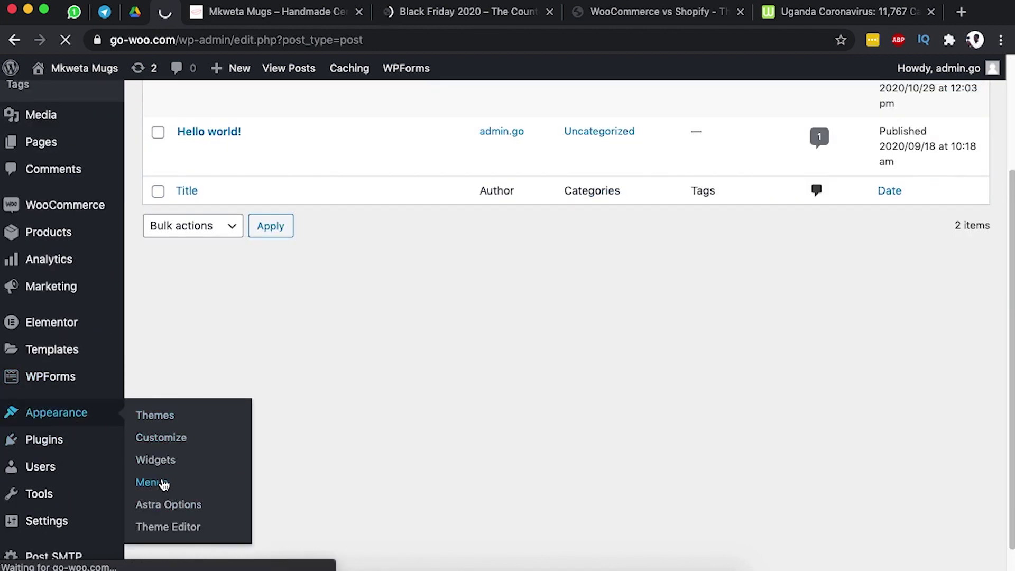
{"action": "scroll", "coordinate": [373, 404], "scroll_direction": "down", "scroll_amount": 4}
{"action": "scroll", "coordinate": [437, 279], "scroll_direction": "up", "scroll_amount": 2}
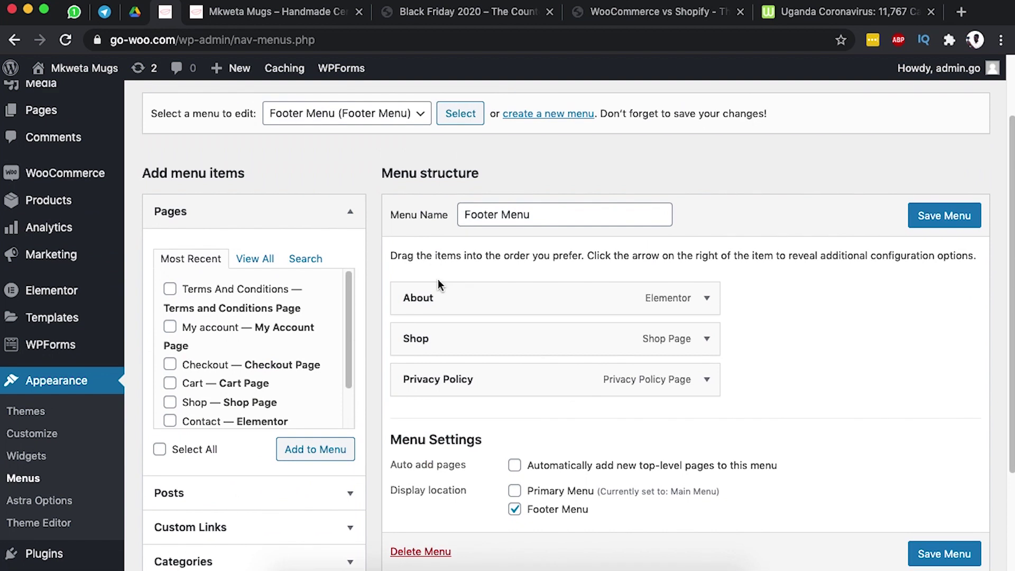
{"action": "scroll", "coordinate": [438, 279], "scroll_direction": "up", "scroll_amount": 2}
{"action": "left_click", "coordinate": [374, 195]}
{"action": "left_click", "coordinate": [419, 211]}
{"action": "left_click", "coordinate": [460, 197]}
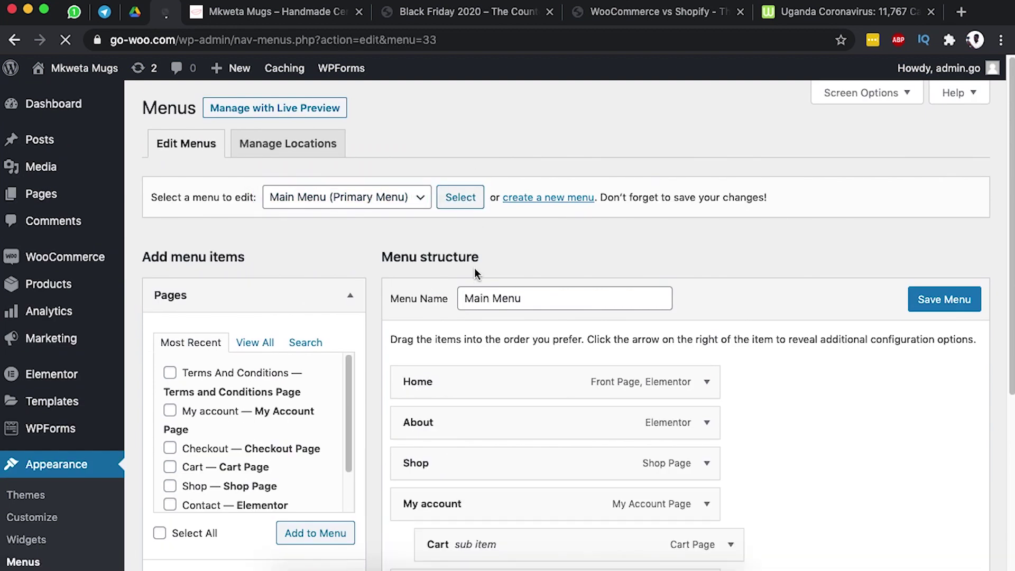
Add the Blog posts page to the Main Menu.
{"action": "scroll", "coordinate": [453, 377], "scroll_direction": "down", "scroll_amount": 2}
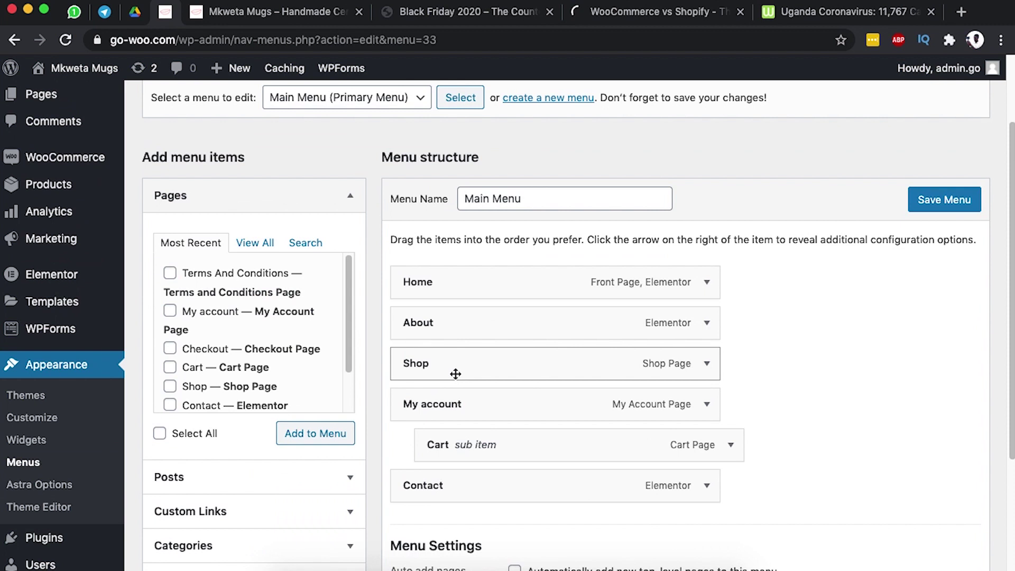
{"action": "left_click", "coordinate": [264, 244]}
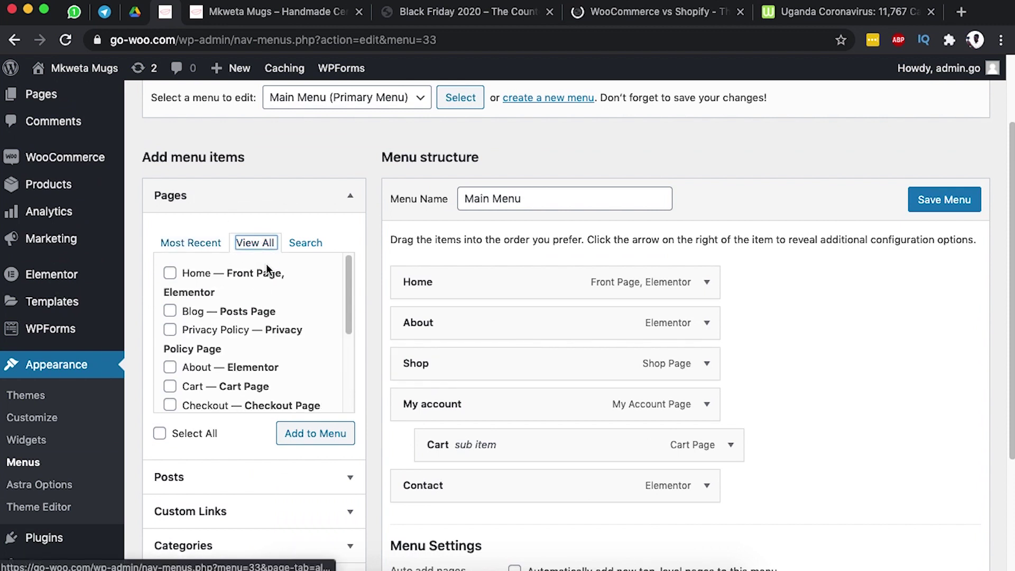
{"action": "left_click", "coordinate": [170, 311]}
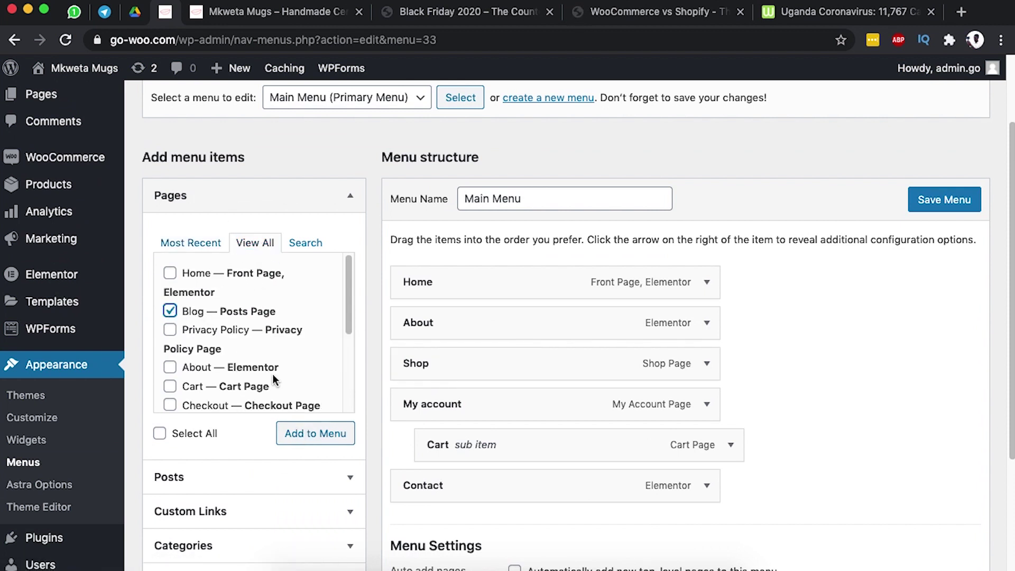
{"action": "left_click", "coordinate": [314, 435]}
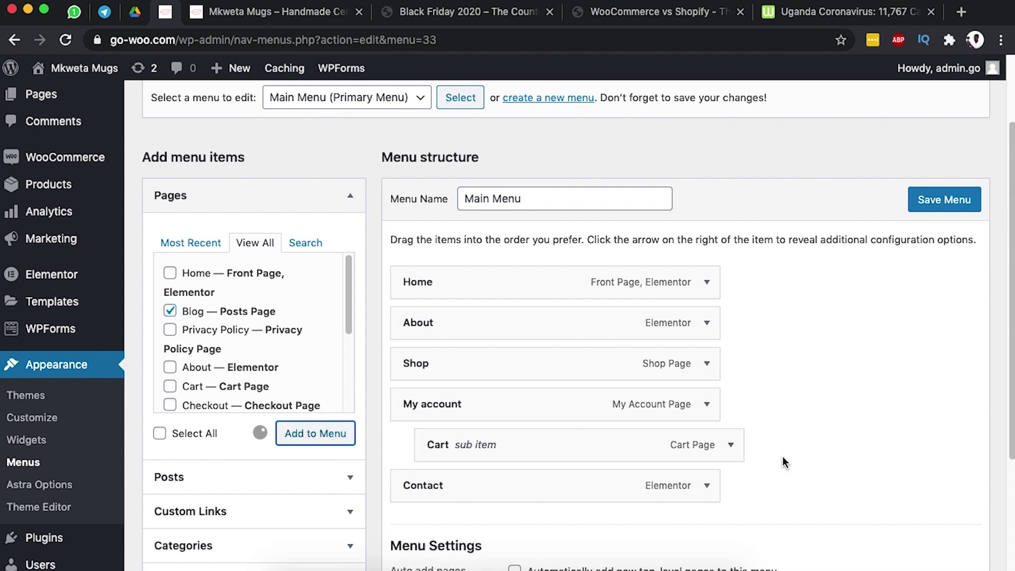
Move the Blog item between Shop and My account in the Main Menu and save the menu.
{"action": "scroll", "coordinate": [687, 465], "scroll_direction": "down", "scroll_amount": 1}
{"action": "left_click_drag", "start_coordinate": [453, 521], "coordinate": [461, 392]}
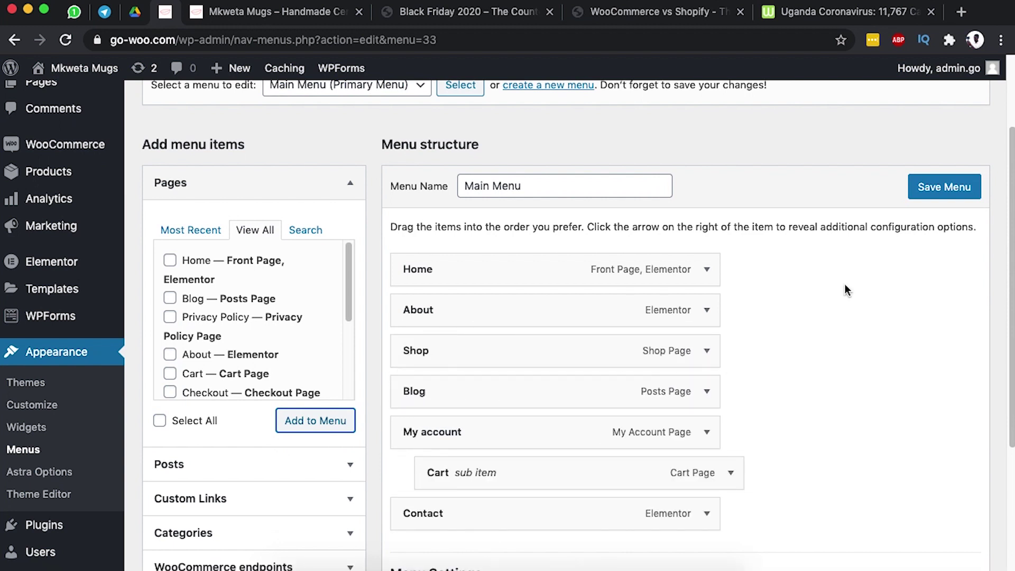
{"action": "left_click", "coordinate": [924, 193]}
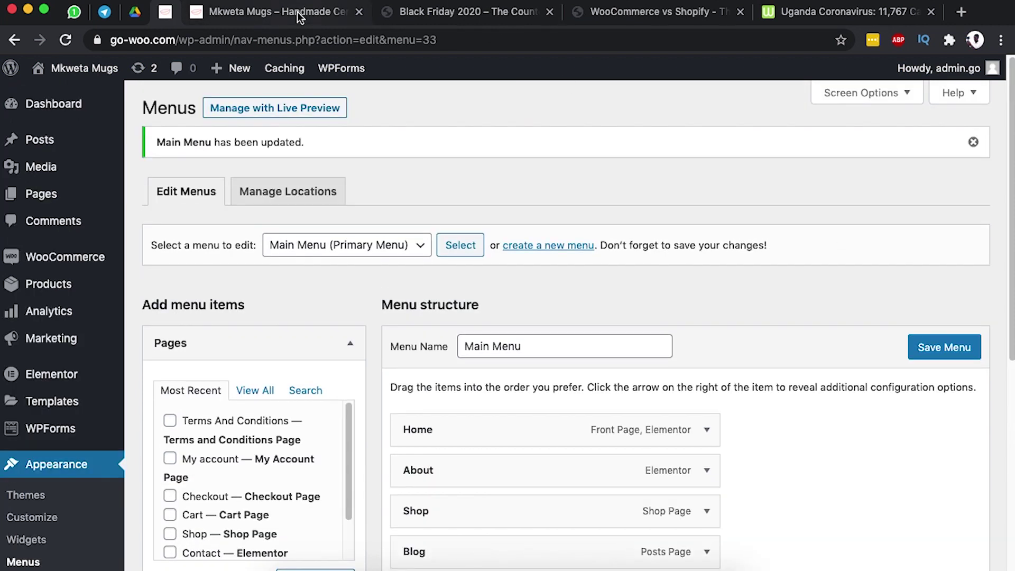
Reload the live homepage and view the Blog page from its header navigation.
{"action": "left_click", "coordinate": [297, 12]}
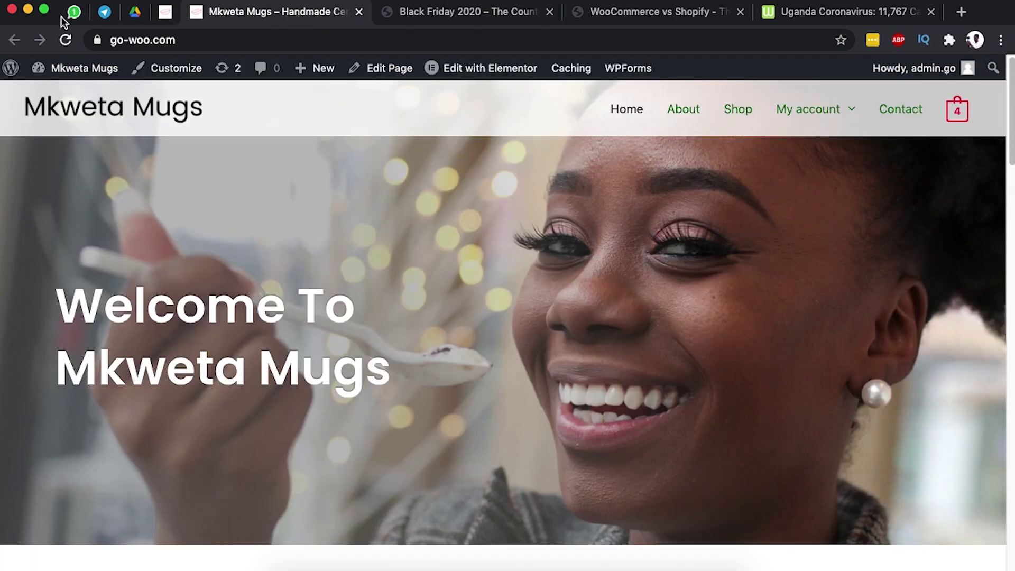
{"action": "left_click", "coordinate": [65, 40]}
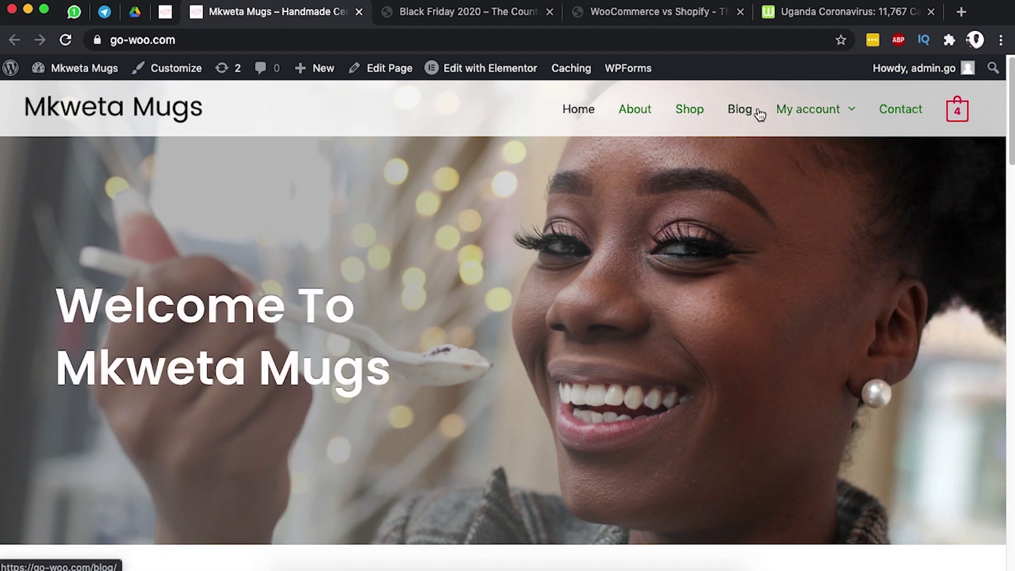
{"action": "left_click", "coordinate": [740, 109]}
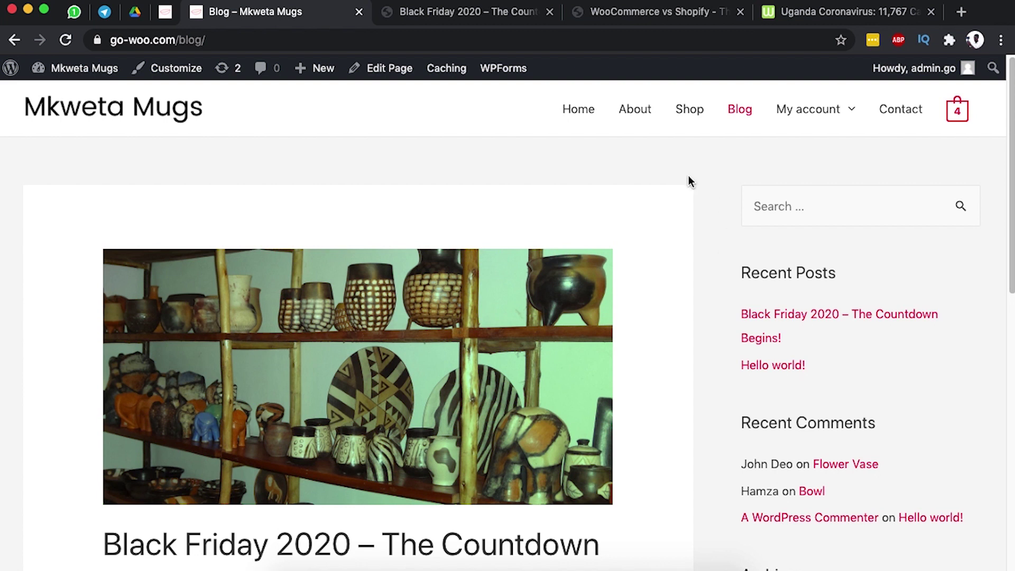
Look over the Blog page and examine the Black Friday 2020 post's featured image, title and excerpt.
{"action": "scroll", "coordinate": [642, 398], "scroll_direction": "down", "scroll_amount": 3}
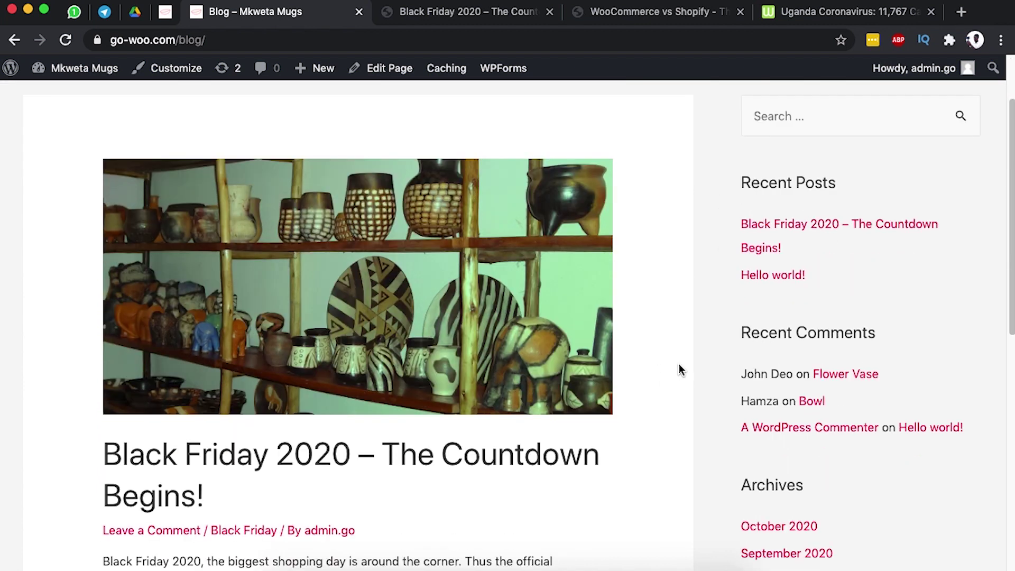
{"action": "scroll", "coordinate": [678, 370], "scroll_direction": "up", "scroll_amount": 1}
{"action": "scroll", "coordinate": [626, 217], "scroll_direction": "down", "scroll_amount": 2}
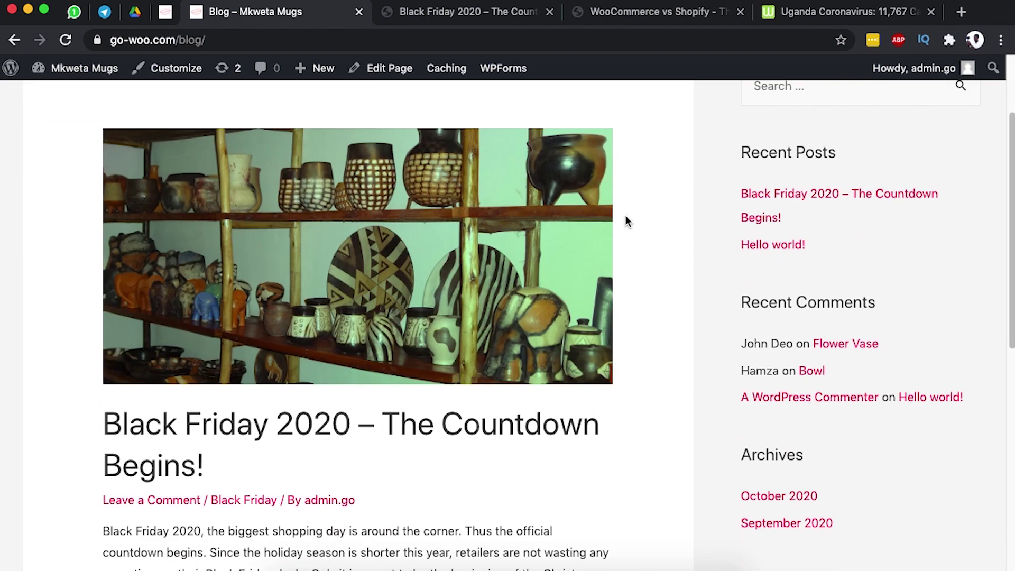
{"action": "scroll", "coordinate": [316, 295], "scroll_direction": "down", "scroll_amount": 5}
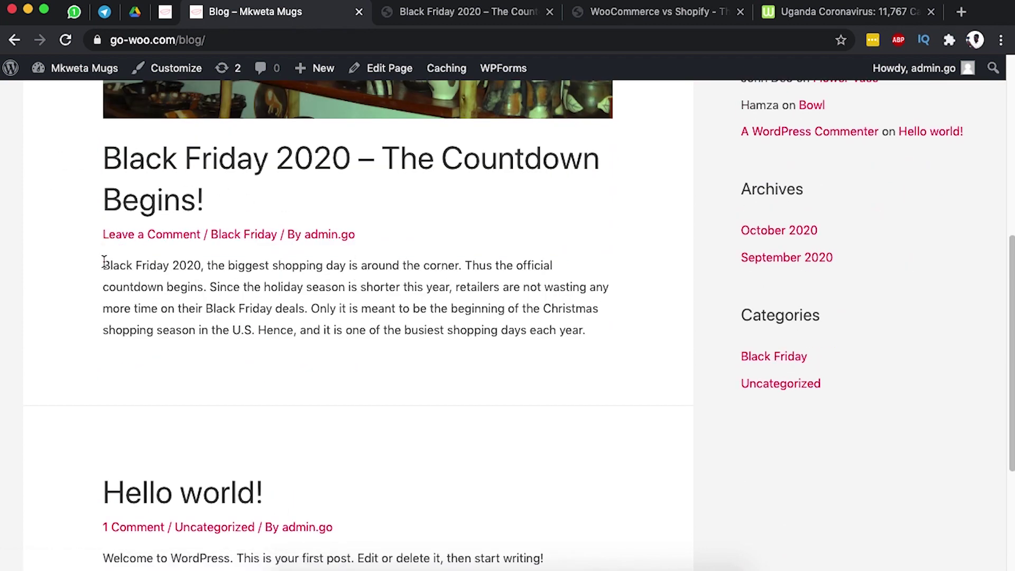
{"action": "left_click_drag", "start_coordinate": [104, 261], "coordinate": [596, 331]}
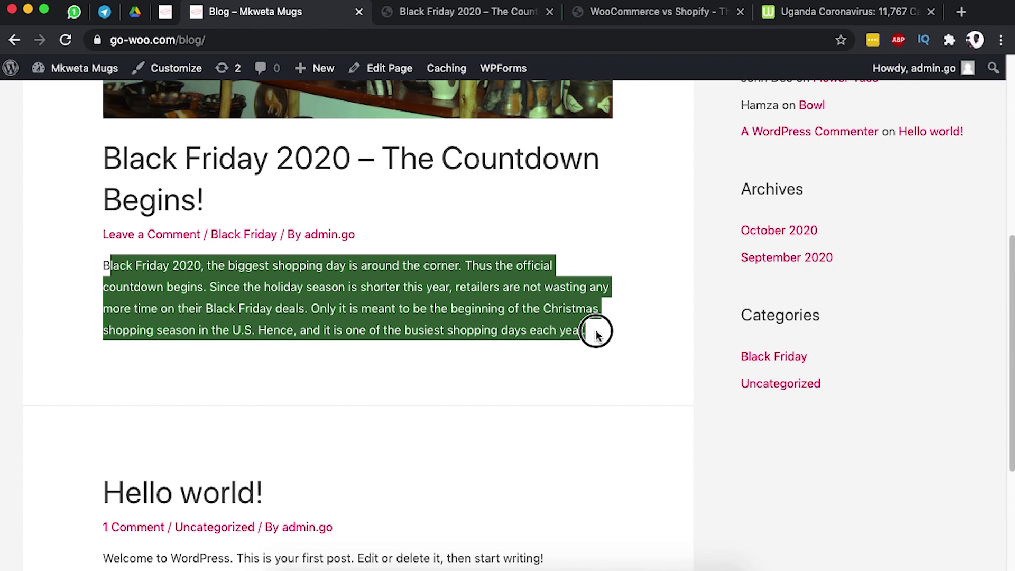
Open the full Black Friday 2020 post from the Blog page and review its content and author line.
{"action": "left_click", "coordinate": [338, 164]}
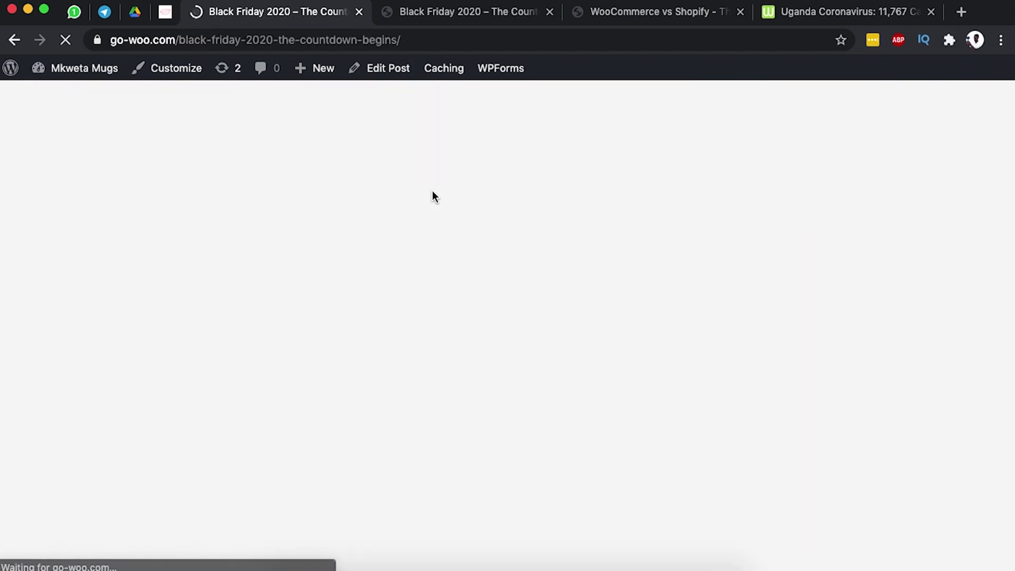
{"action": "scroll", "coordinate": [482, 285], "scroll_direction": "down", "scroll_amount": 15}
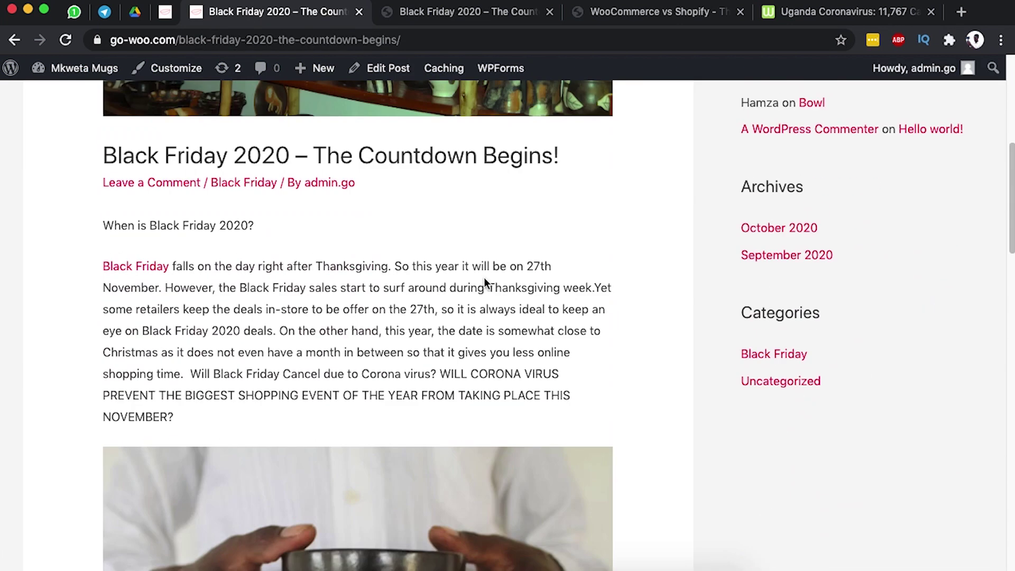
{"action": "scroll", "coordinate": [257, 254], "scroll_direction": "down", "scroll_amount": 12}
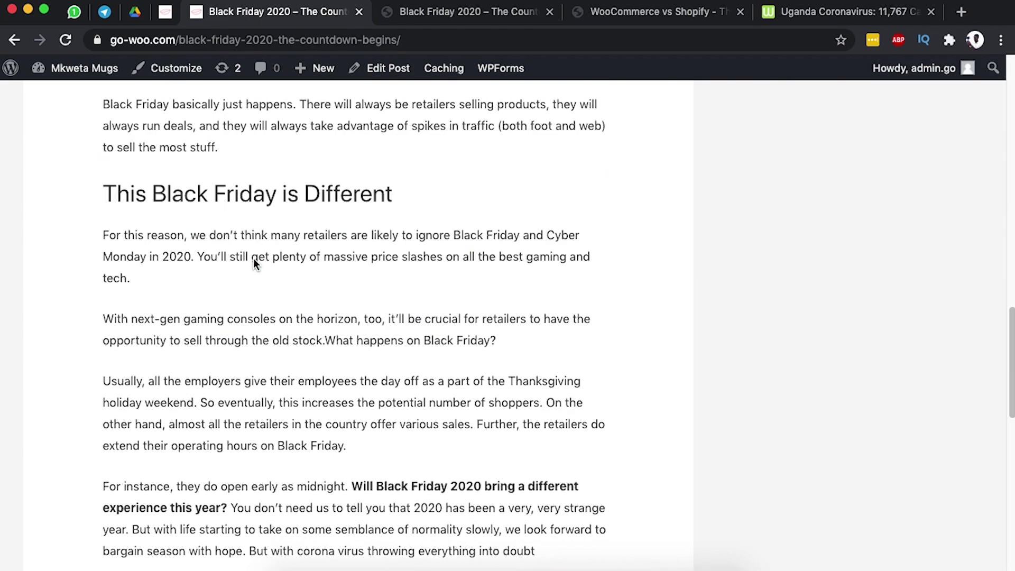
{"action": "scroll", "coordinate": [255, 266], "scroll_direction": "down", "scroll_amount": 3}
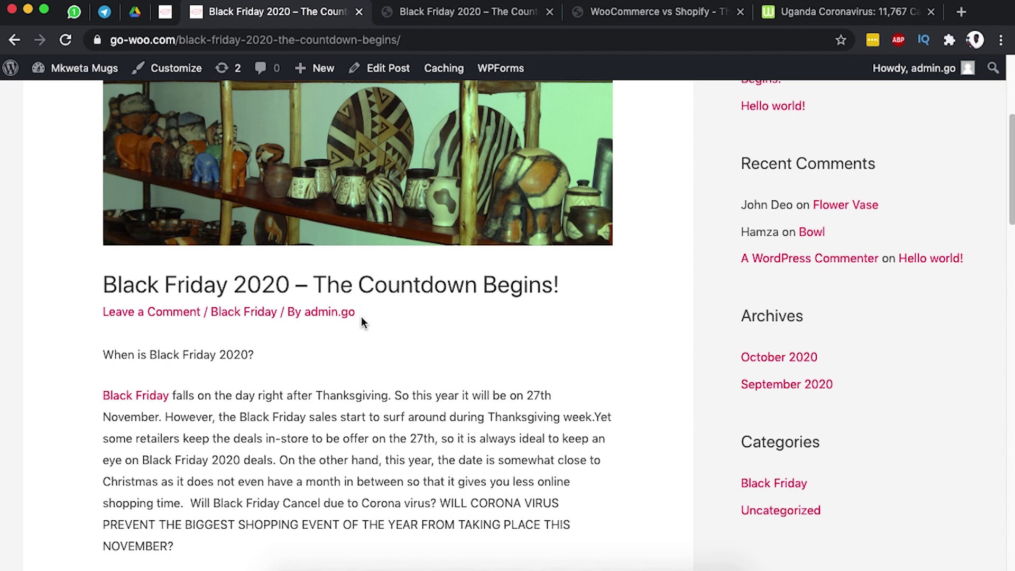
{"action": "scroll", "coordinate": [361, 316], "scroll_direction": "up", "scroll_amount": 5}
{"action": "scroll", "coordinate": [363, 316], "scroll_direction": "down", "scroll_amount": 2}
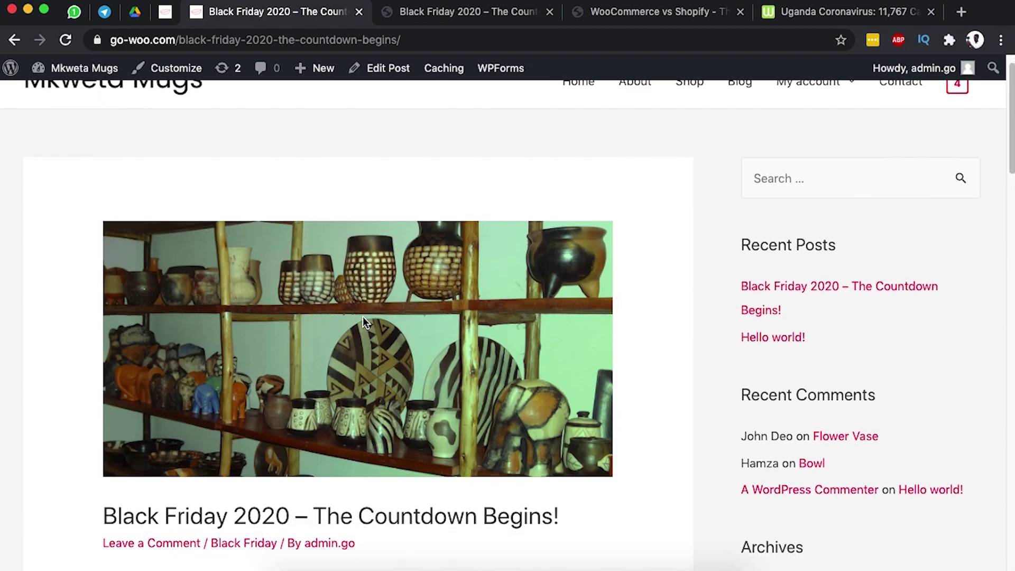
{"action": "scroll", "coordinate": [363, 316], "scroll_direction": "down", "scroll_amount": 1}
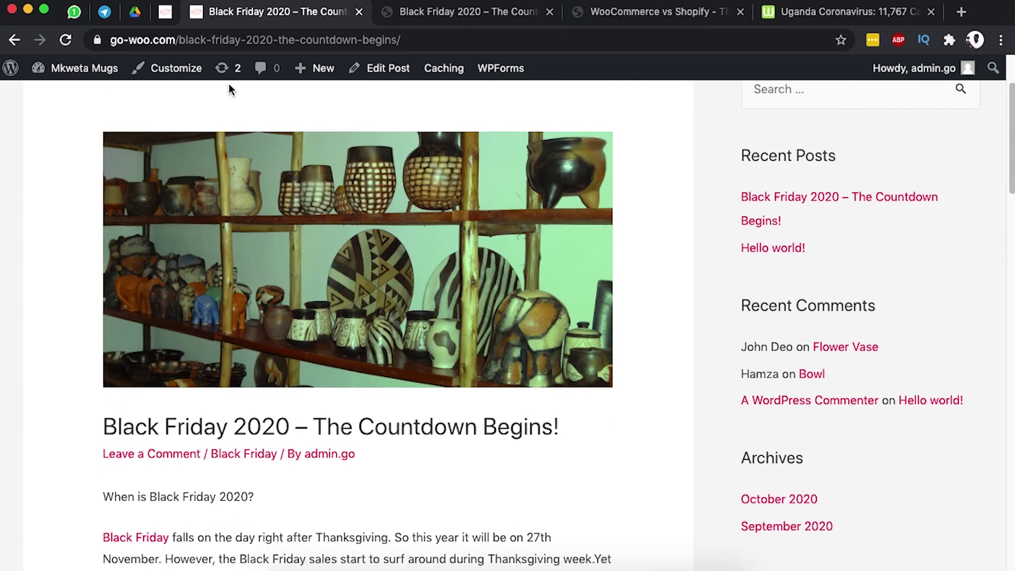
Return to the WordPress dashboard and open the current user's profile settings.
{"action": "left_click", "coordinate": [164, 12]}
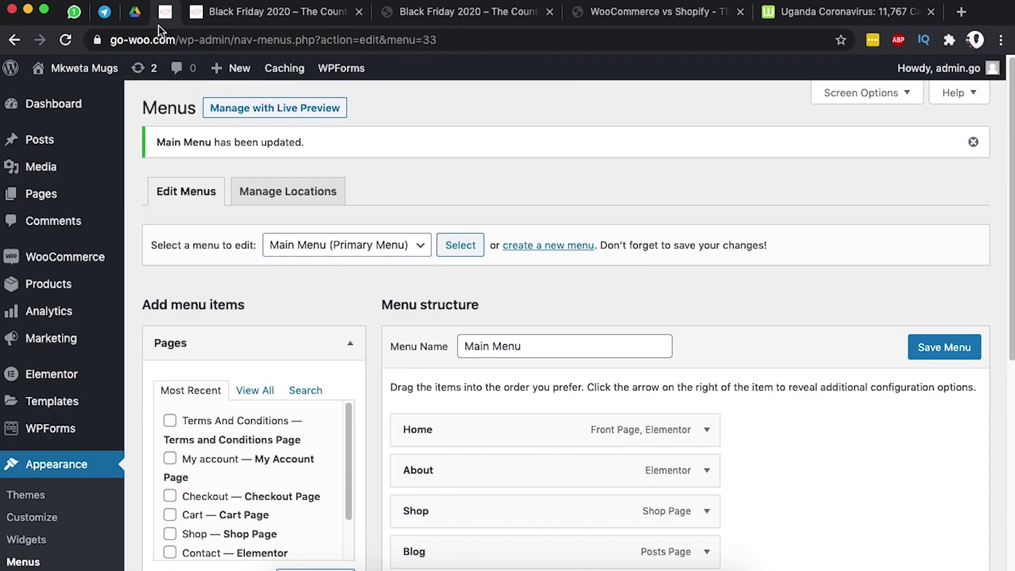
{"action": "scroll", "coordinate": [75, 376], "scroll_direction": "down", "scroll_amount": 5}
{"action": "mouse_move", "coordinate": [27, 476]}
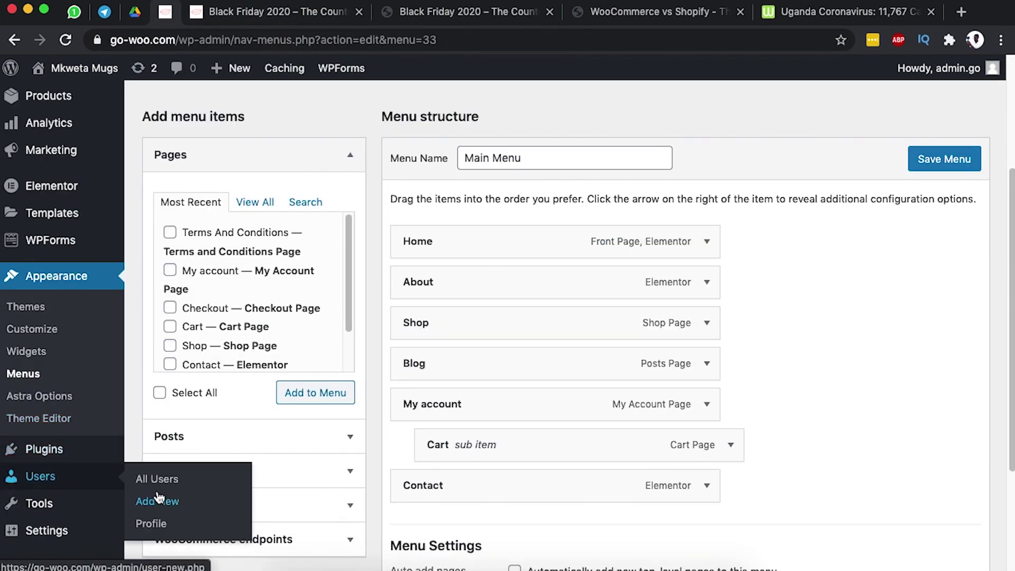
{"action": "left_click", "coordinate": [153, 522]}
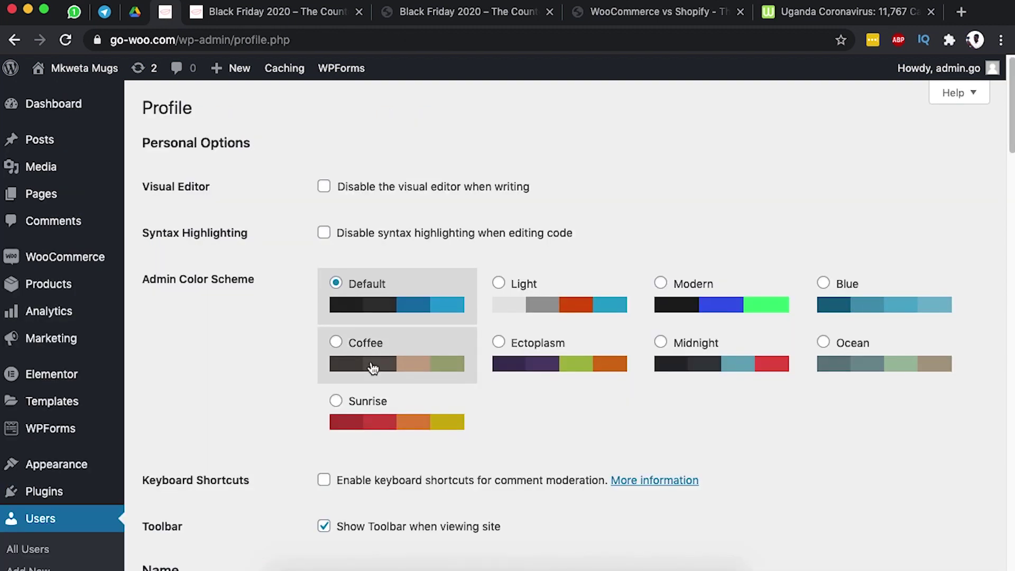
Enter the author's first and last name in the profile and set the public display name to the full name.
{"action": "scroll", "coordinate": [373, 367], "scroll_direction": "down", "scroll_amount": 8}
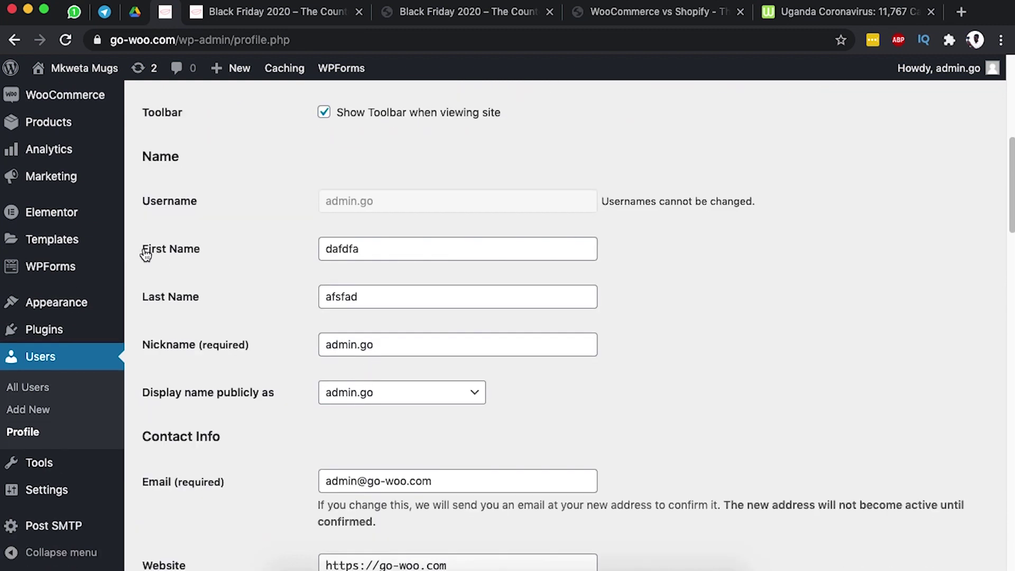
{"action": "left_click", "coordinate": [277, 249]}
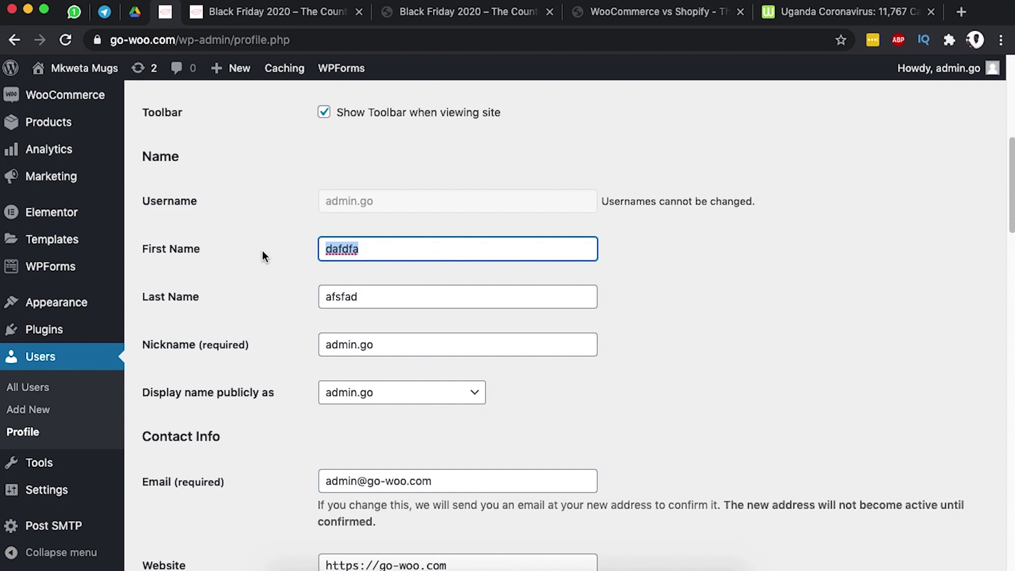
{"action": "type", "text": "Hamza"}
{"action": "double_click", "coordinate": [324, 292]}
{"action": "type", "text": "Kwema"}
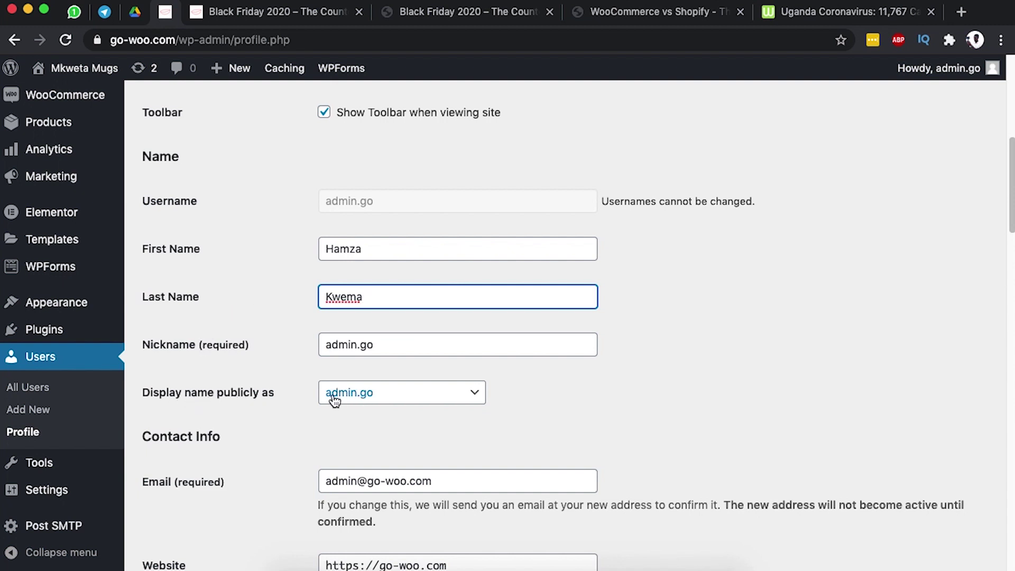
{"action": "left_click", "coordinate": [358, 401]}
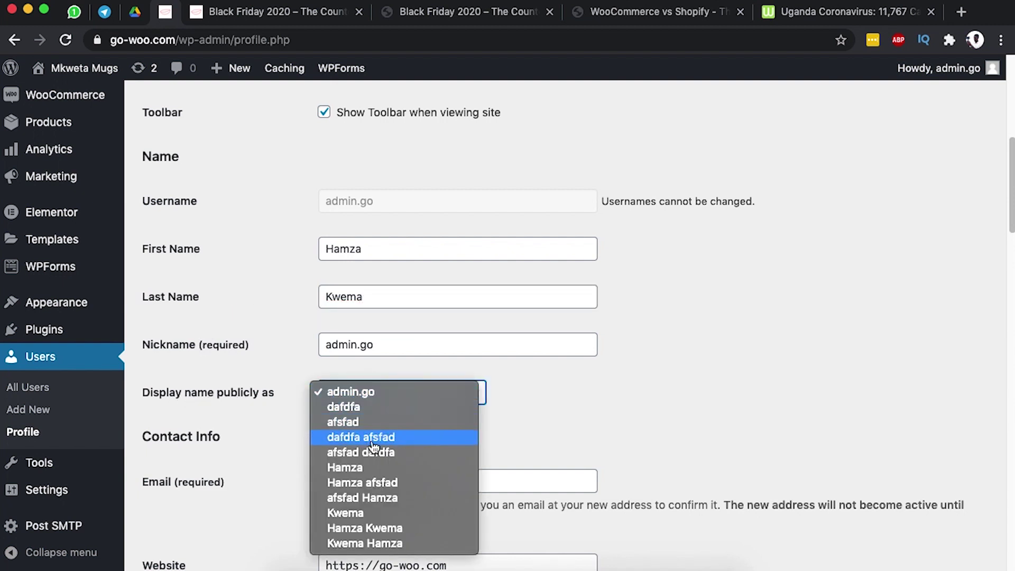
{"action": "left_click", "coordinate": [383, 528]}
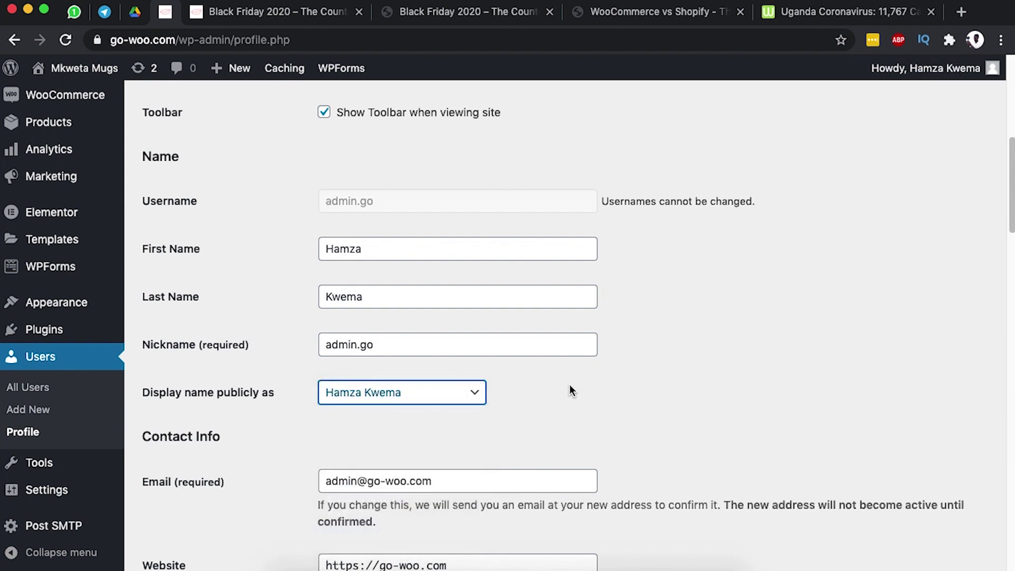
Update the profile and reload the live Black Friday 2020 post to check its author name.
{"action": "scroll", "coordinate": [570, 387], "scroll_direction": "down", "scroll_amount": 8}
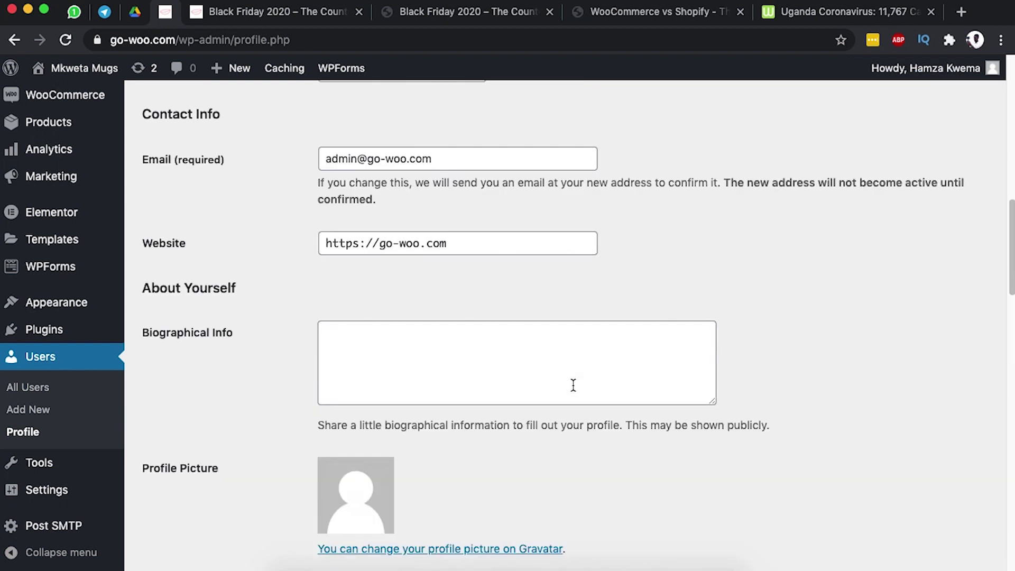
{"action": "scroll", "coordinate": [578, 391], "scroll_direction": "down", "scroll_amount": 20}
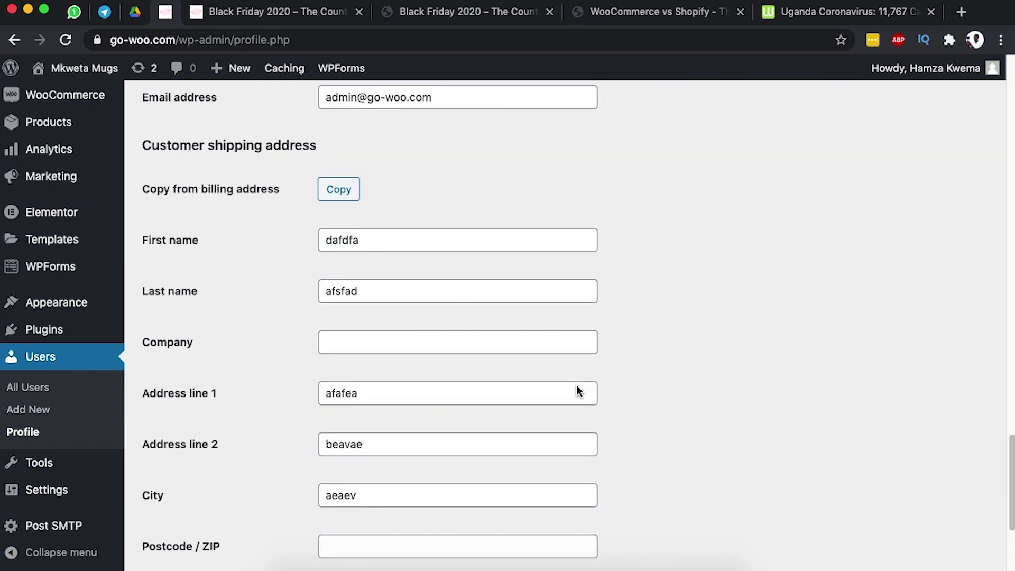
{"action": "left_click", "coordinate": [199, 492]}
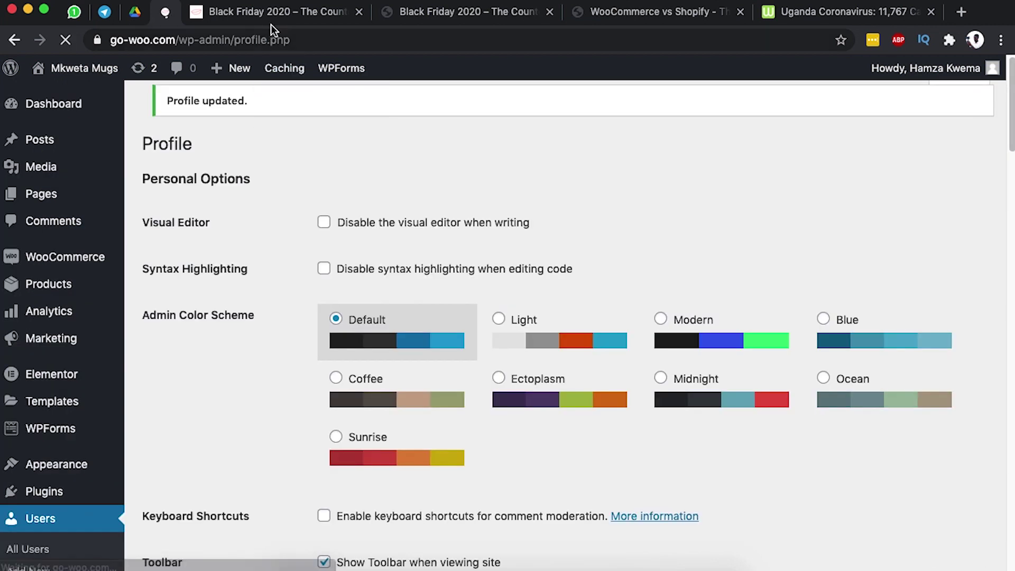
{"action": "left_click", "coordinate": [270, 14]}
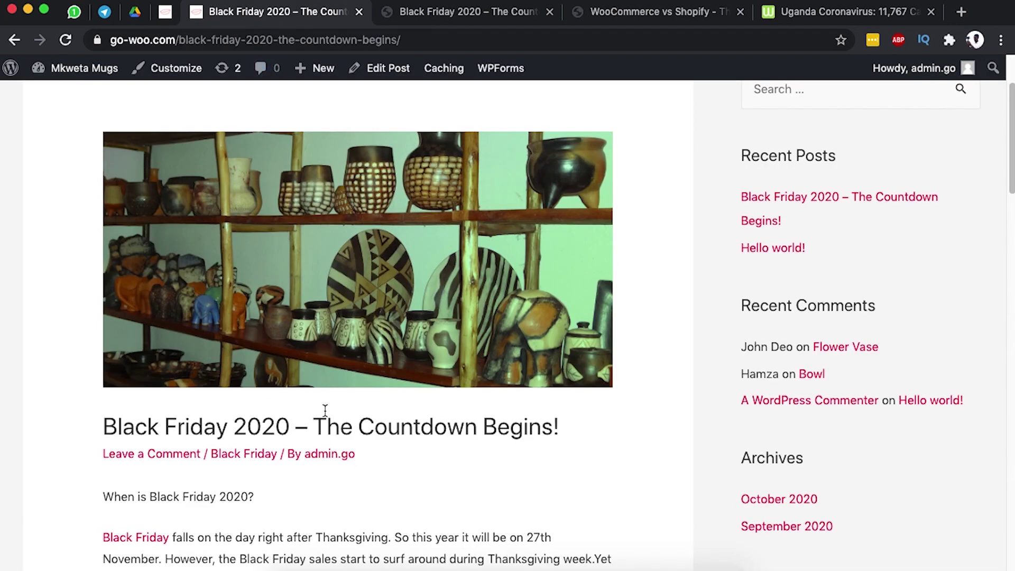
{"action": "left_click", "coordinate": [66, 40]}
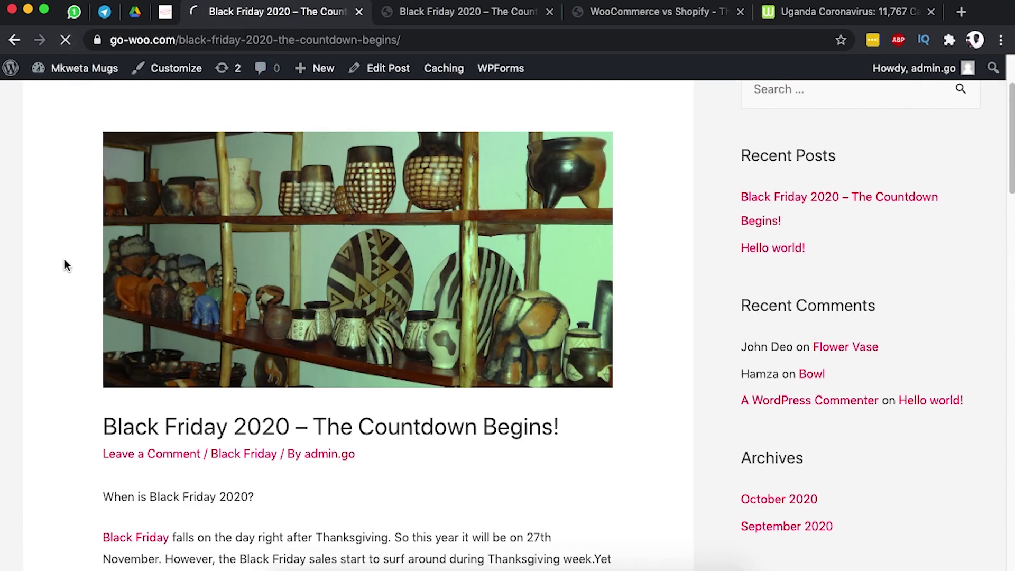
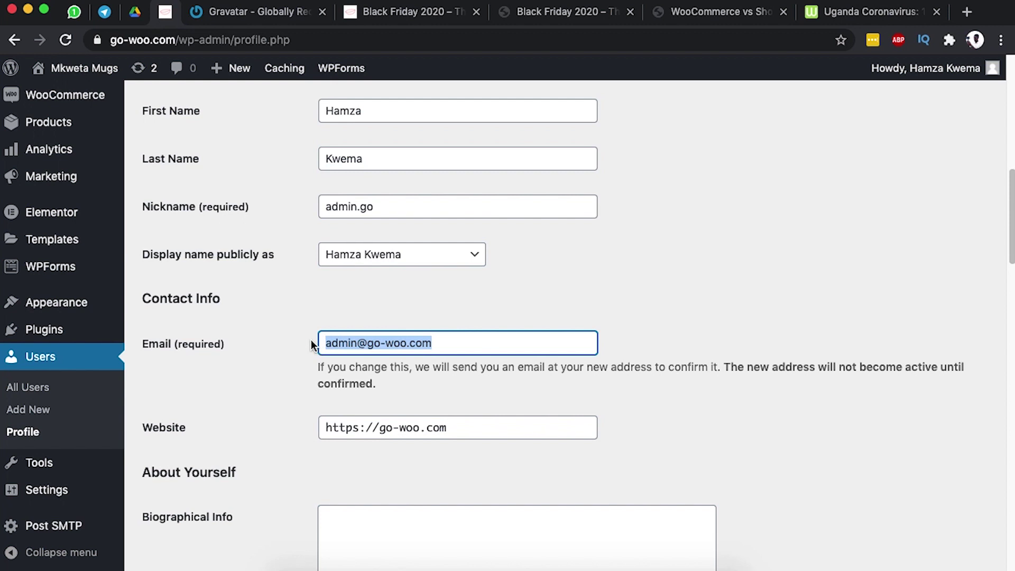
Switch to Gravatar and add the WordPress profile's email address to the account.
{"action": "left_click", "coordinate": [254, 11]}
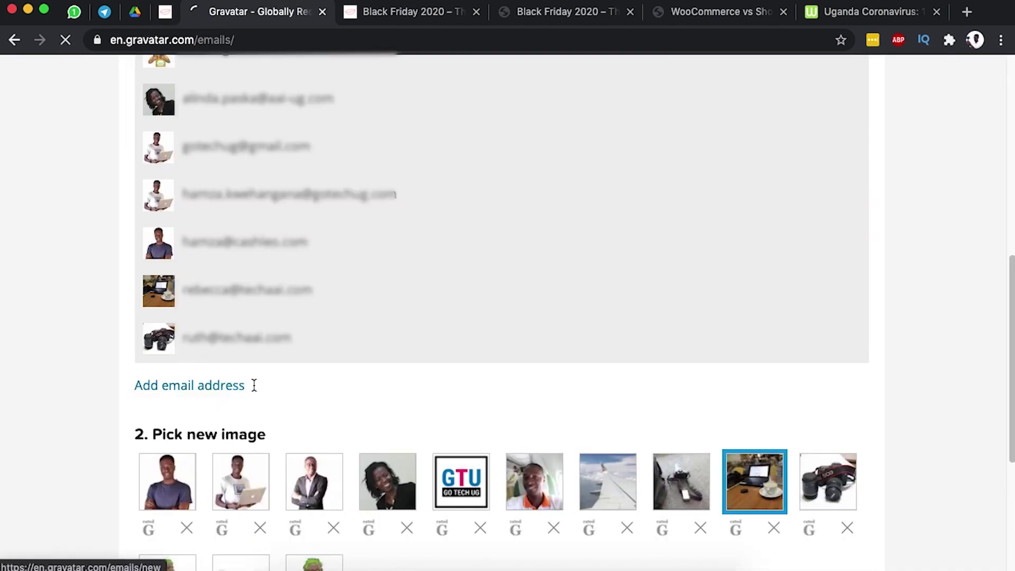
{"action": "left_click", "coordinate": [241, 385]}
{"action": "left_click", "coordinate": [433, 227]}
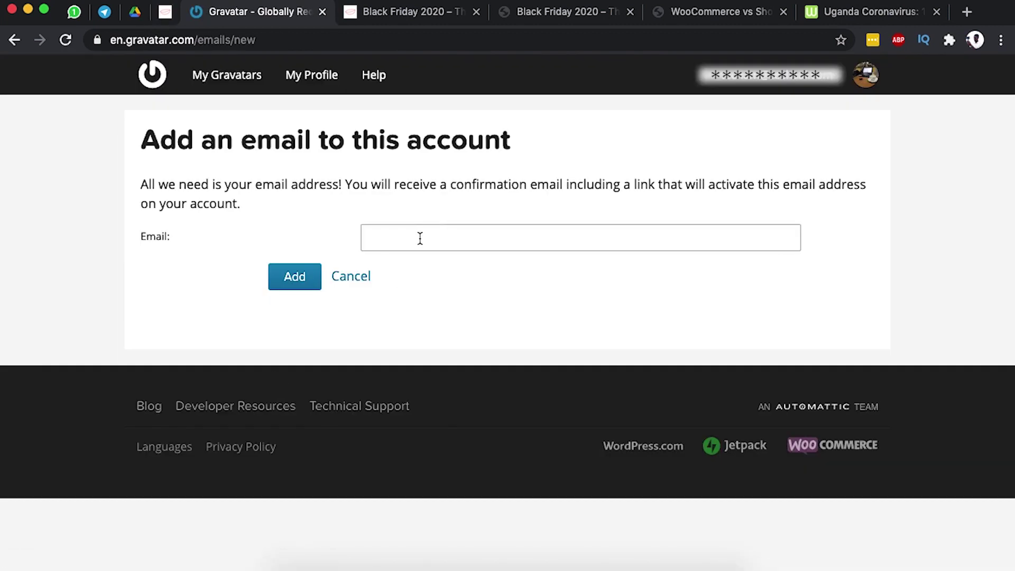
{"action": "key", "text": "super+v"}
{"action": "left_click", "coordinate": [292, 274]}
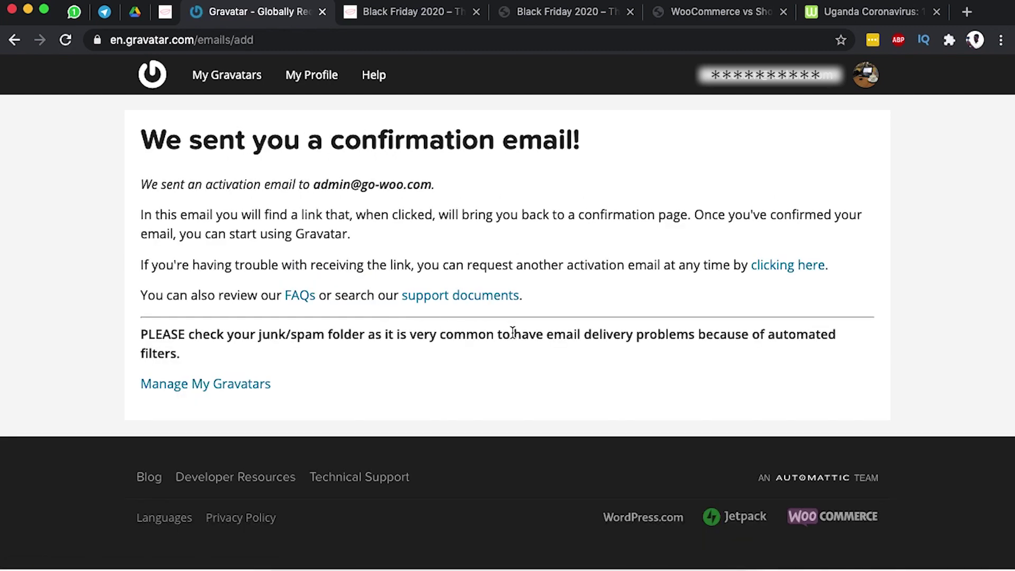
Open the site's webmail inbox in a new browser tab and follow the verification link in the Gravatar email.
{"action": "left_click", "coordinate": [968, 12]}
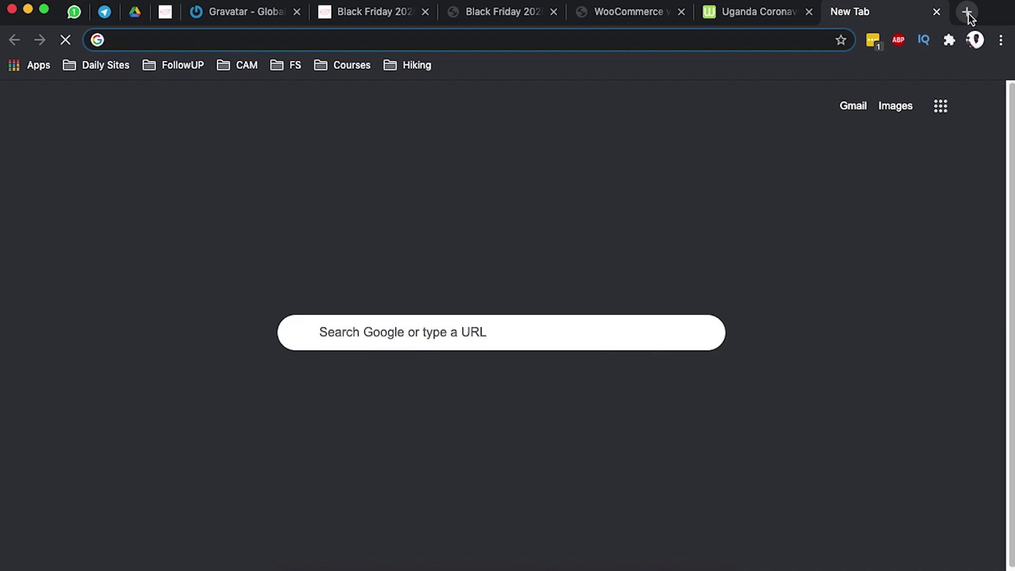
{"action": "type", "text": "webm"}
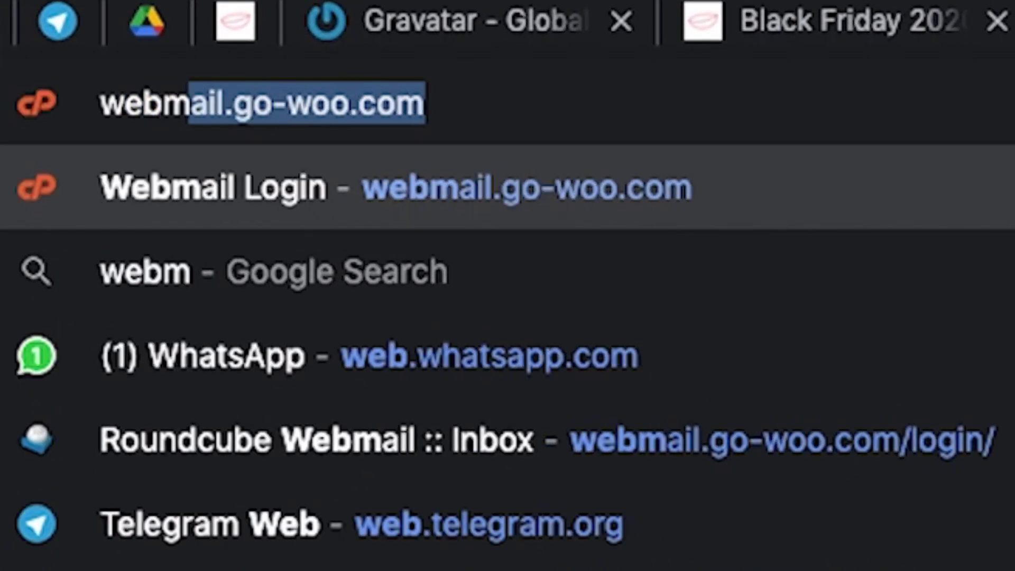
{"action": "type", "text": "ail"}
{"action": "key", "text": "Return"}
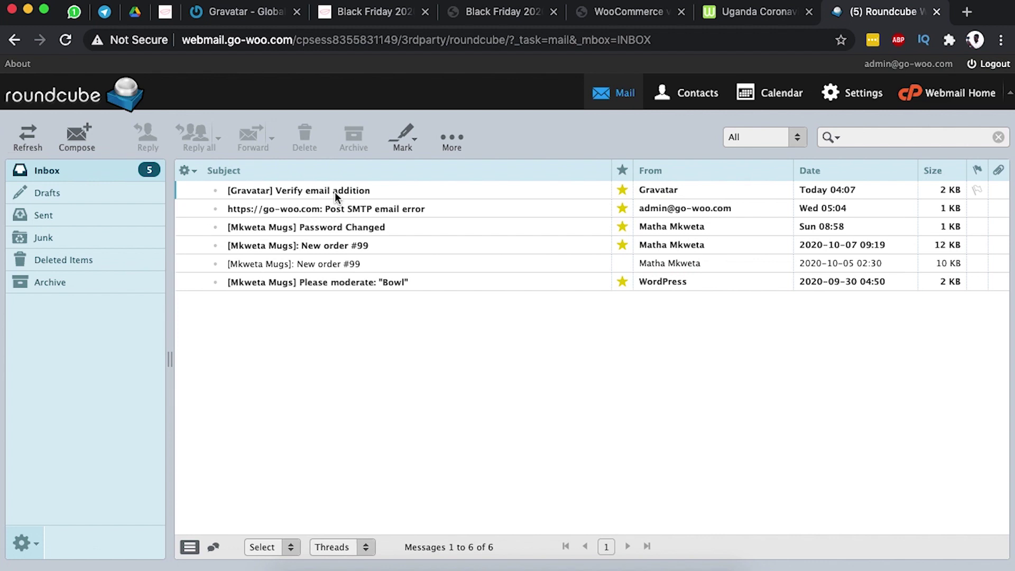
{"action": "double_click", "coordinate": [332, 188]}
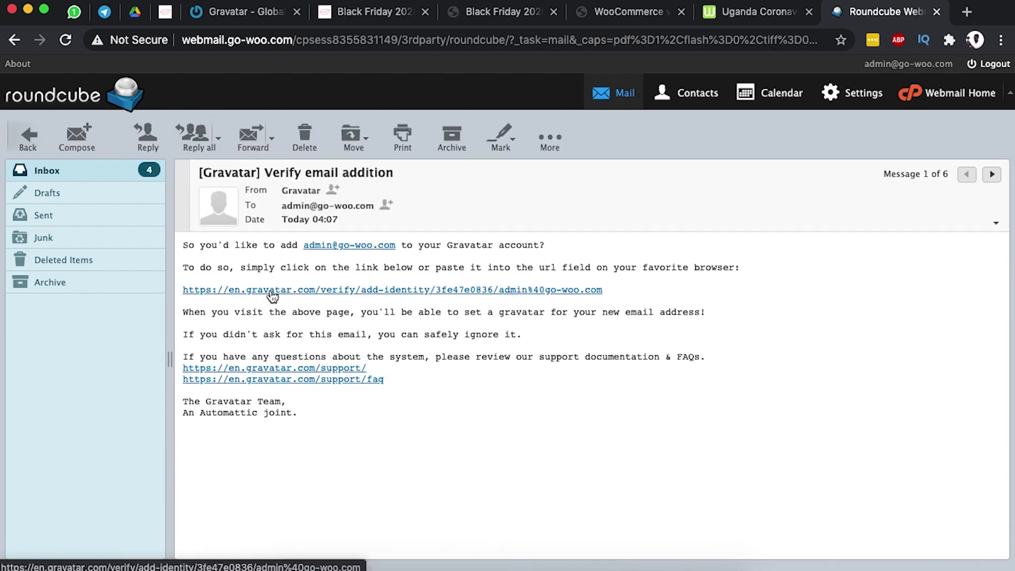
{"action": "left_click", "coordinate": [272, 290]}
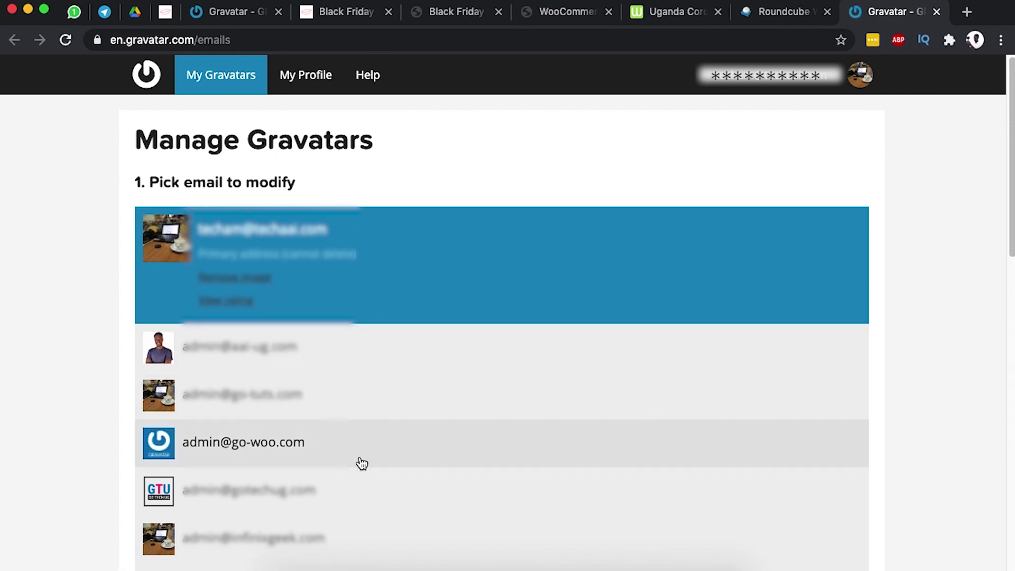
Assign the portrait with folded arms and a blue T-shirt to the go-woo.com email address and confirm it.
{"action": "scroll", "coordinate": [362, 464], "scroll_direction": "down", "scroll_amount": 4}
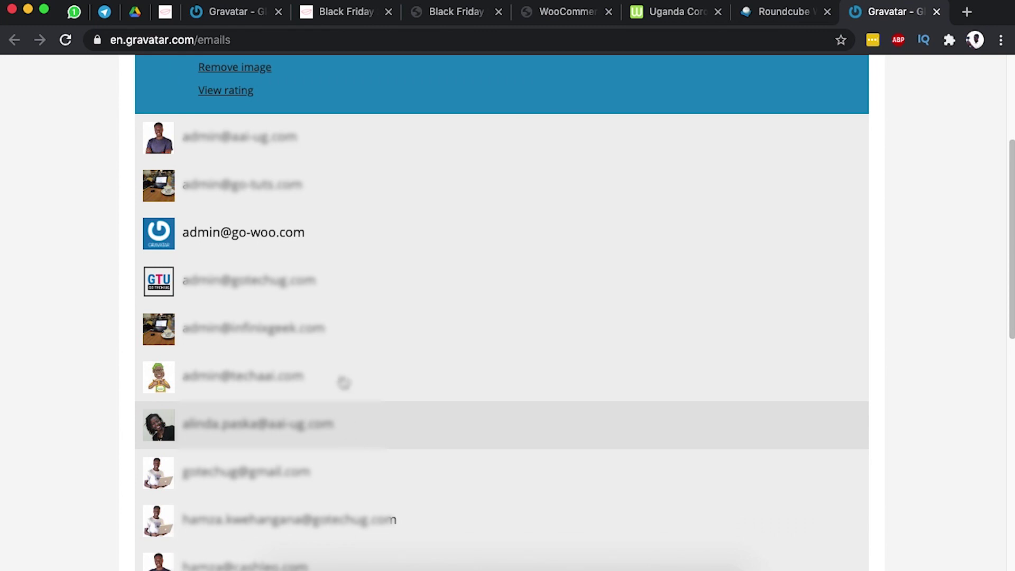
{"action": "left_click", "coordinate": [336, 235]}
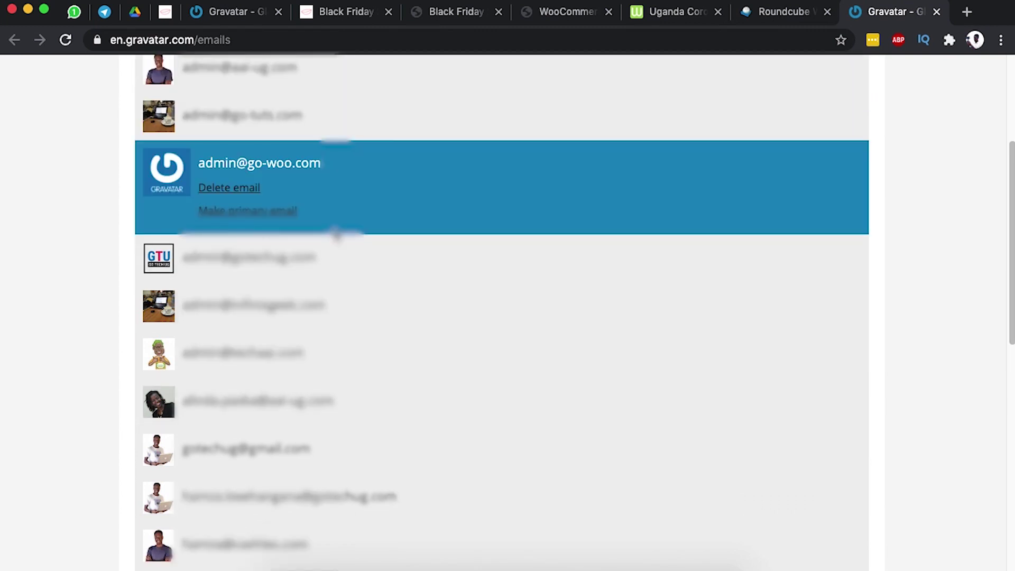
{"action": "scroll", "coordinate": [381, 389], "scroll_direction": "down", "scroll_amount": 7}
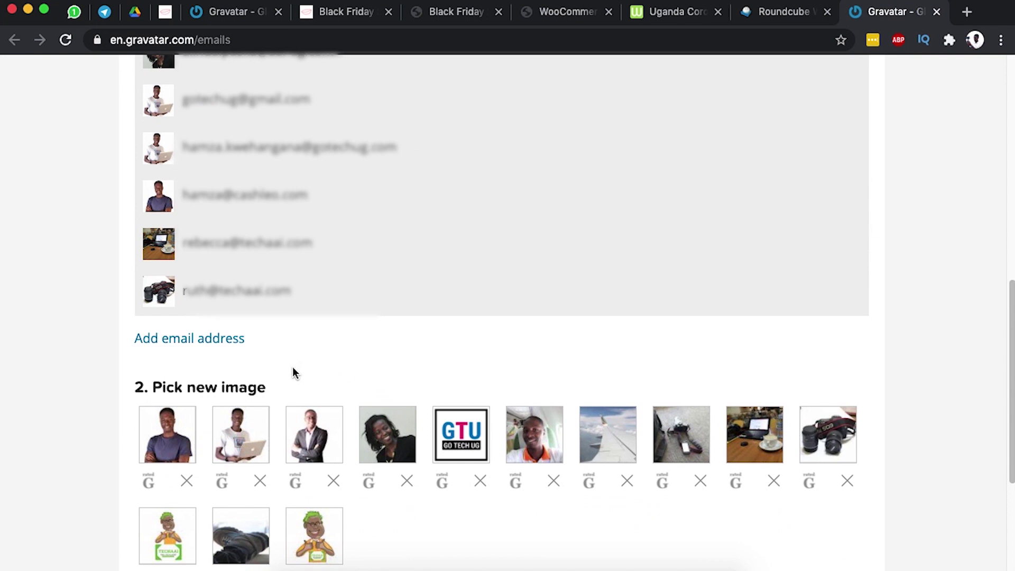
{"action": "left_click", "coordinate": [169, 439]}
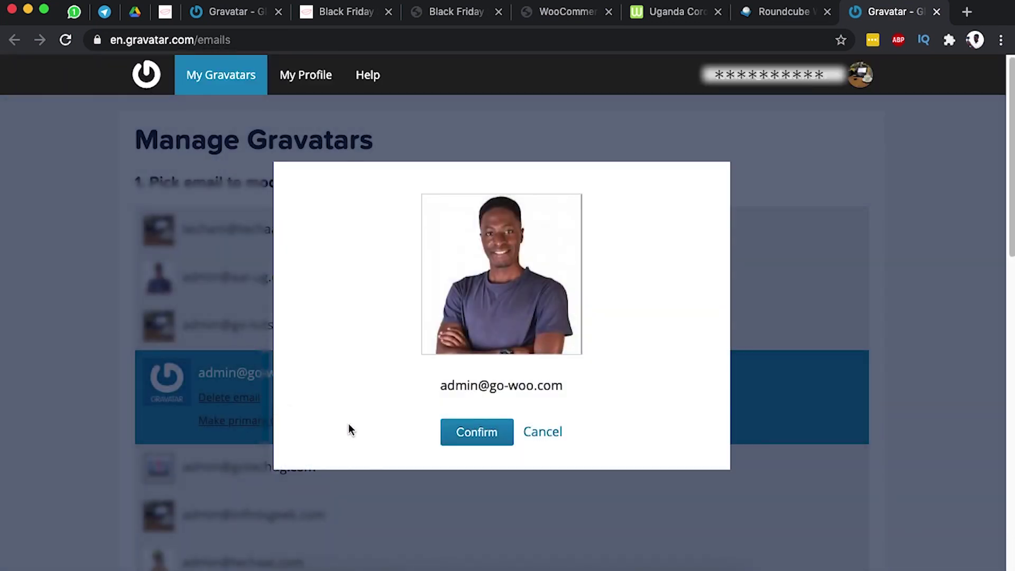
{"action": "left_click", "coordinate": [486, 434]}
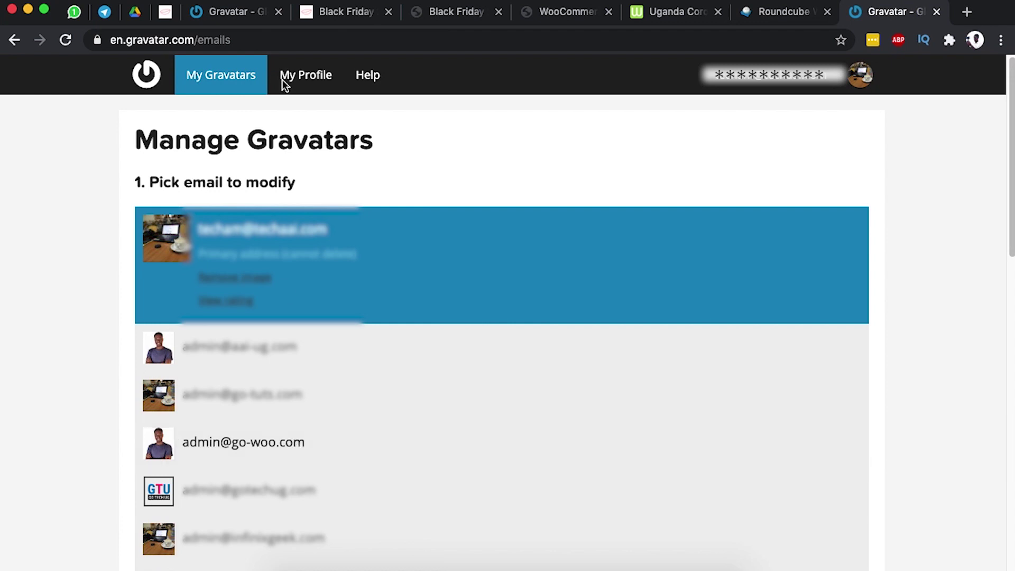
Open Manage Gravatars in the original Gravatar tab to check the go-woo.com address's picture, and close both Gravatar tabs.
{"action": "left_click", "coordinate": [230, 14]}
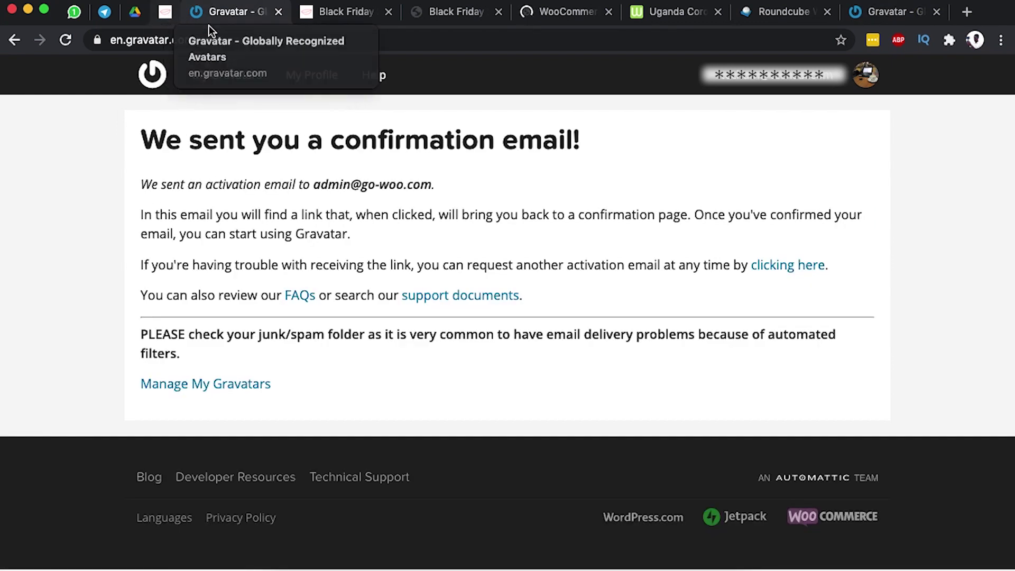
{"action": "left_click", "coordinate": [67, 40]}
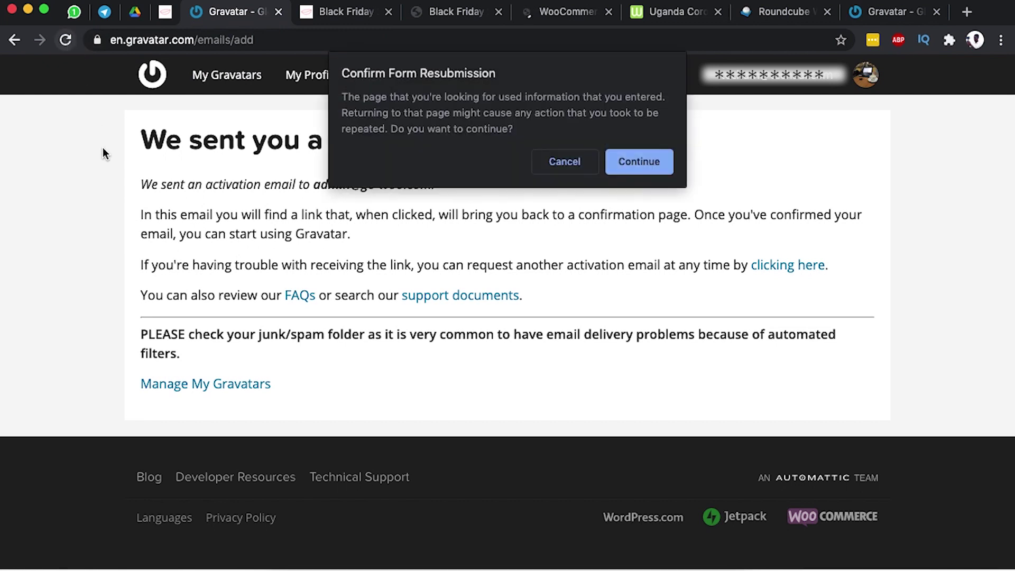
{"action": "left_click", "coordinate": [638, 159]}
{"action": "left_click", "coordinate": [224, 76]}
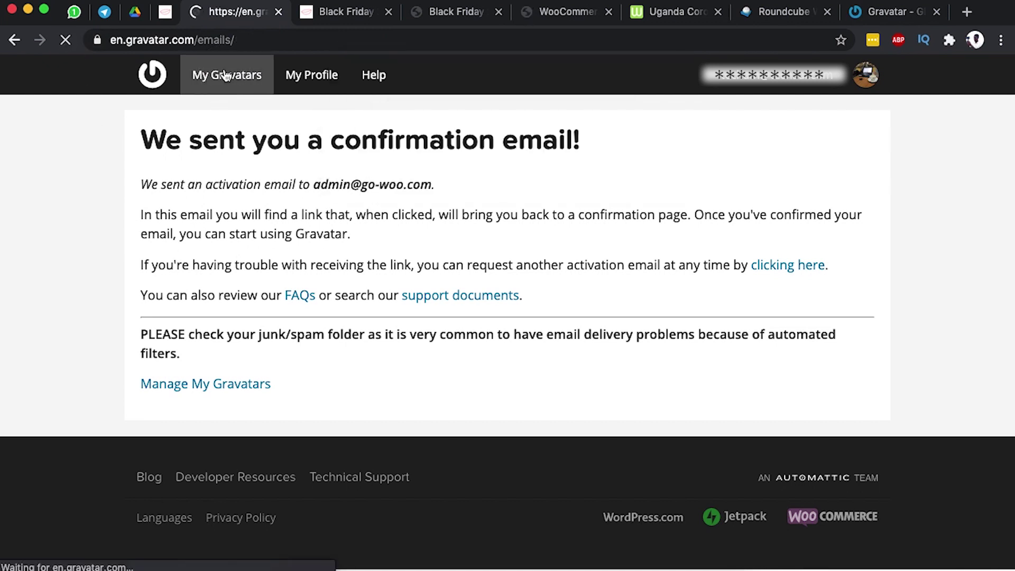
{"action": "scroll", "coordinate": [380, 254], "scroll_direction": "down", "scroll_amount": 2}
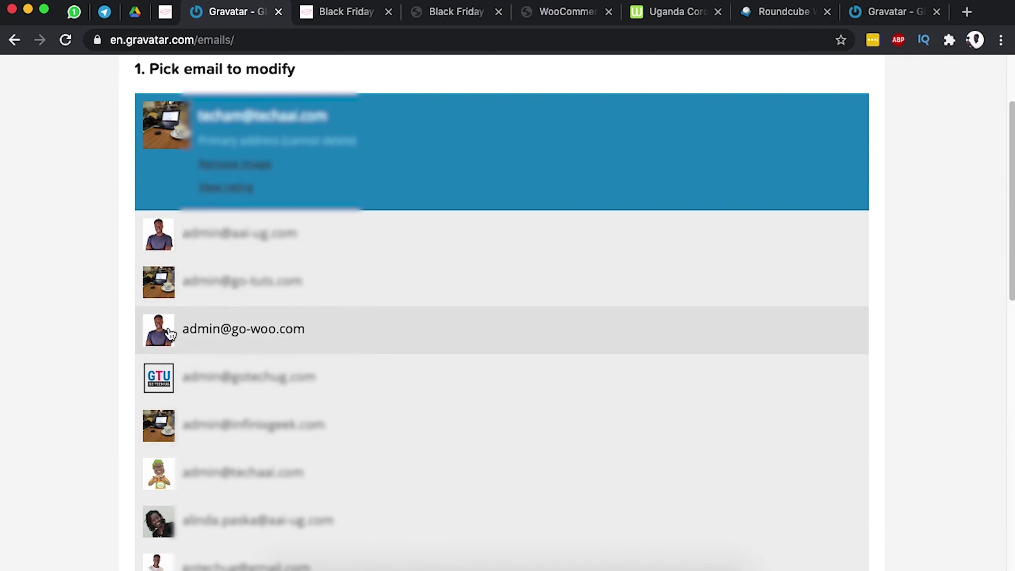
{"action": "key", "text": "super+w"}
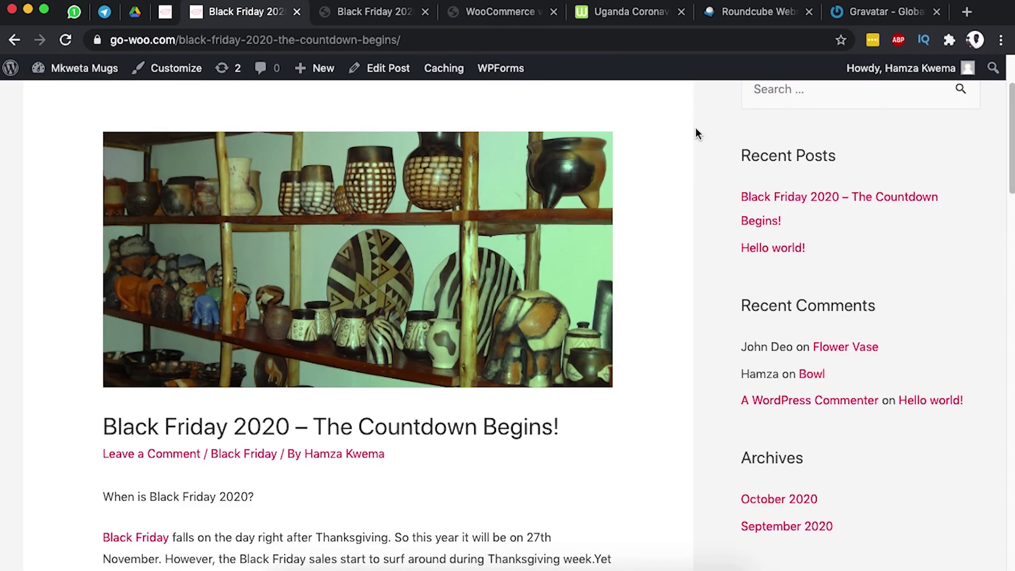
{"action": "left_click", "coordinate": [937, 11]}
Reload the WordPress user profile and check its Profile Picture under About Yourself.
{"action": "left_click", "coordinate": [162, 18]}
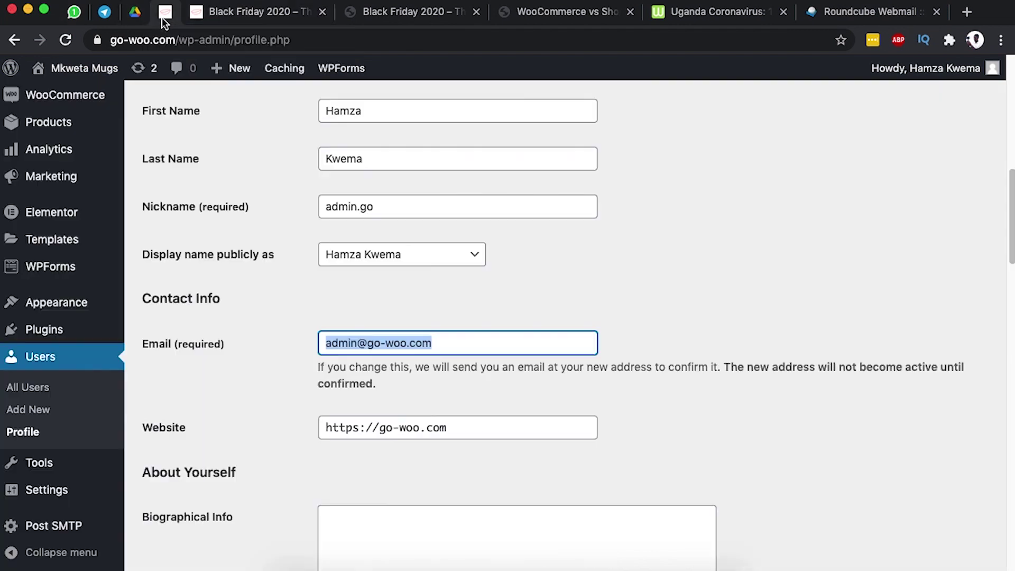
{"action": "scroll", "coordinate": [258, 280], "scroll_direction": "down", "scroll_amount": 7}
{"action": "scroll", "coordinate": [256, 289], "scroll_direction": "up", "scroll_amount": 6}
{"action": "left_click", "coordinate": [267, 251]}
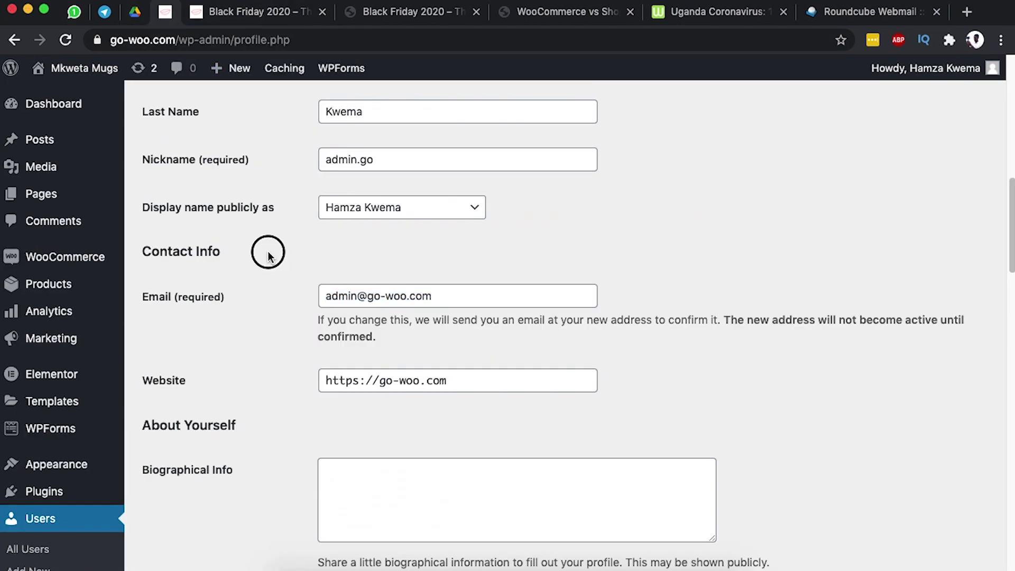
{"action": "left_click", "coordinate": [65, 40]}
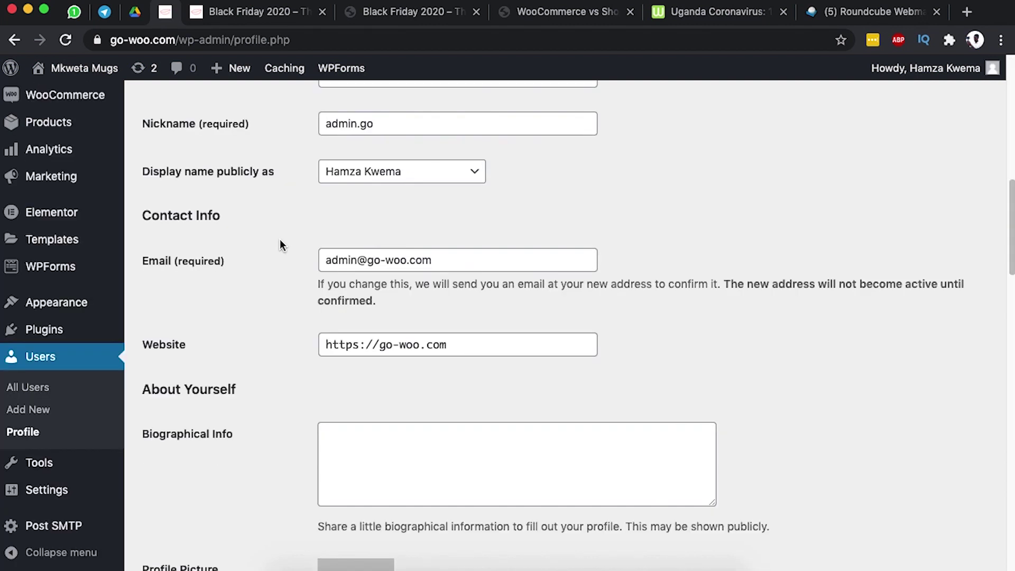
{"action": "scroll", "coordinate": [285, 274], "scroll_direction": "down", "scroll_amount": 5}
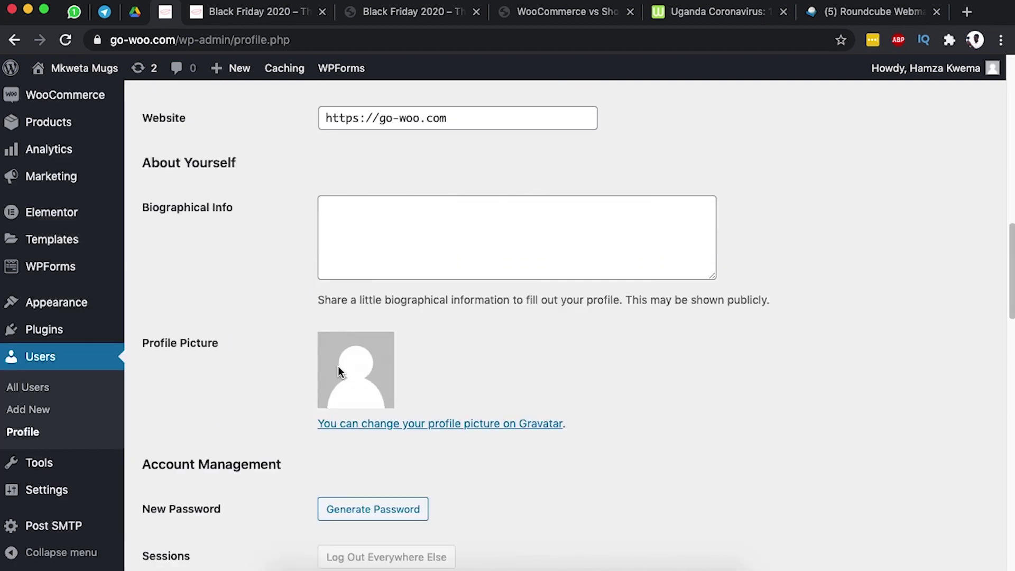
{"action": "left_click", "coordinate": [222, 11]}
{"action": "left_click", "coordinate": [163, 16]}
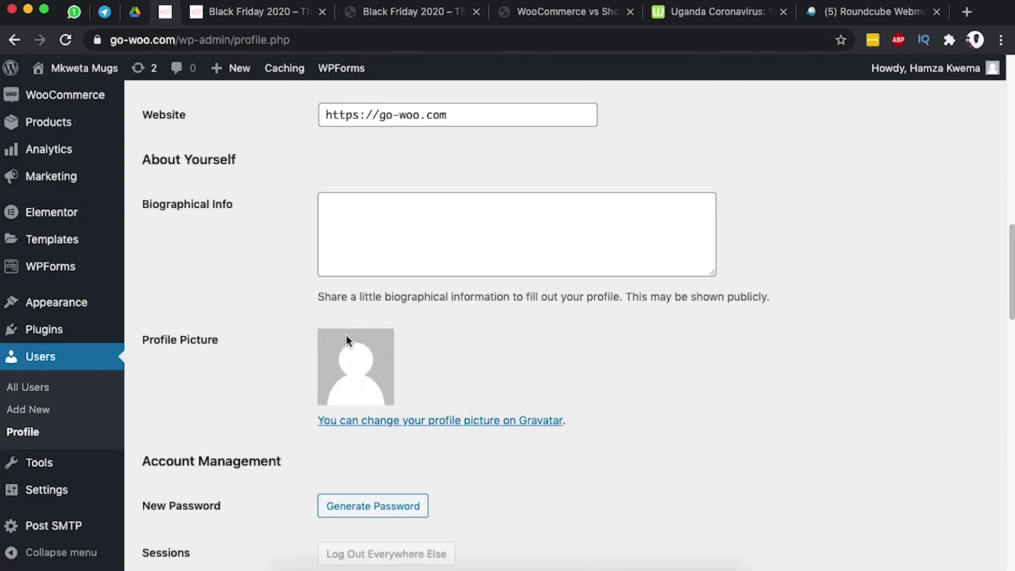
Reload the live Black Friday 2020 post and look through it for the author details.
{"action": "left_click", "coordinate": [227, 9]}
{"action": "scroll", "coordinate": [222, 290], "scroll_direction": "down", "scroll_amount": 7}
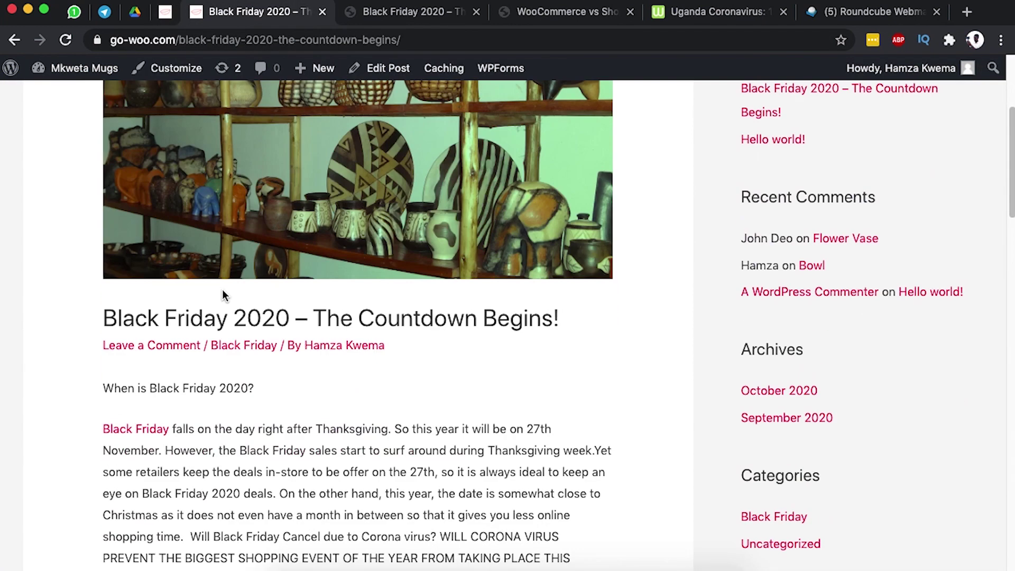
{"action": "scroll", "coordinate": [221, 285], "scroll_direction": "up", "scroll_amount": 6}
{"action": "scroll", "coordinate": [221, 284], "scroll_direction": "up", "scroll_amount": 3}
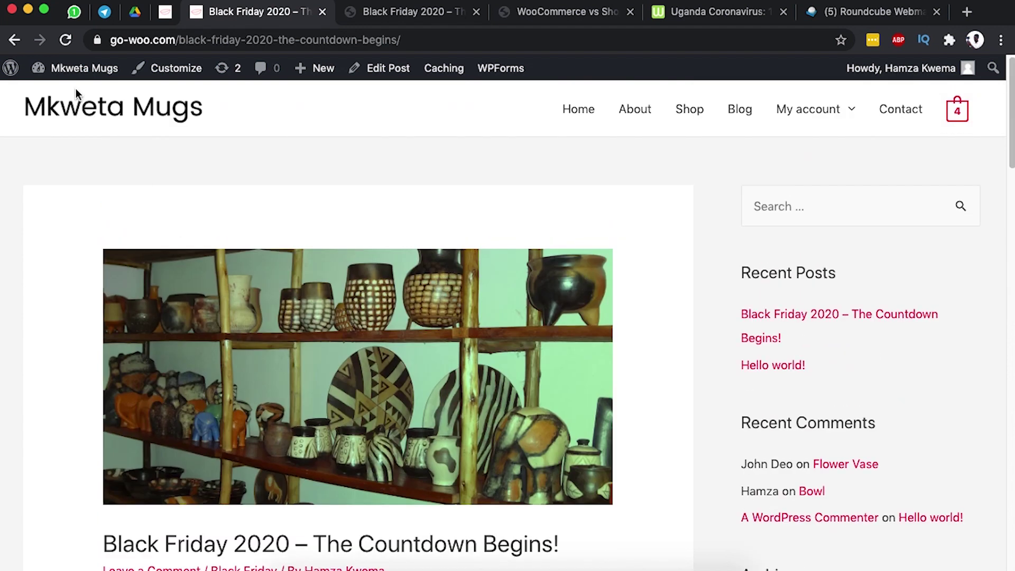
{"action": "left_click", "coordinate": [66, 40]}
{"action": "scroll", "coordinate": [173, 260], "scroll_direction": "down", "scroll_amount": 2}
{"action": "scroll", "coordinate": [174, 260], "scroll_direction": "down", "scroll_amount": 9}
{"action": "scroll", "coordinate": [172, 258], "scroll_direction": "down", "scroll_amount": 20}
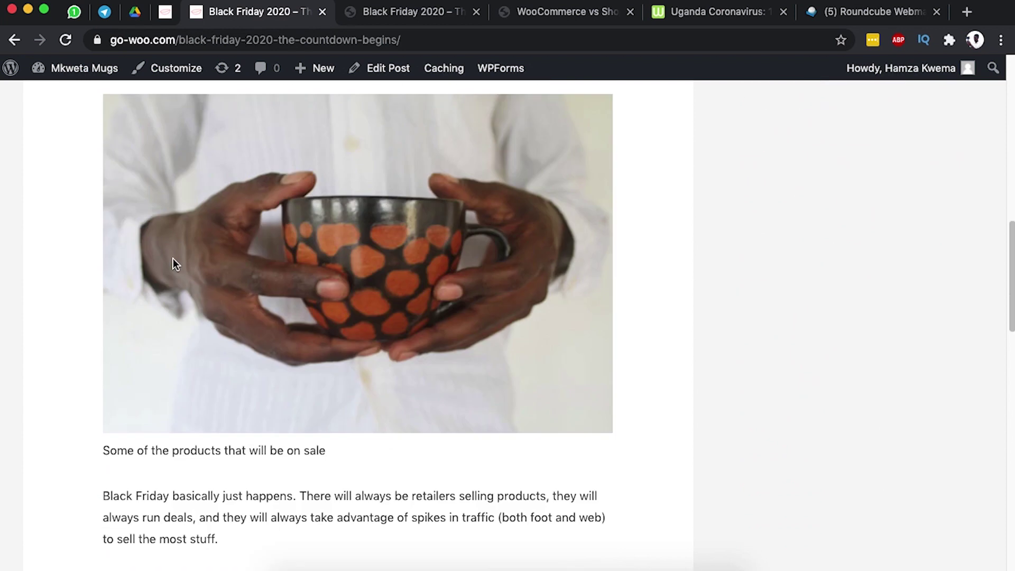
{"action": "scroll", "coordinate": [175, 263], "scroll_direction": "down", "scroll_amount": 3}
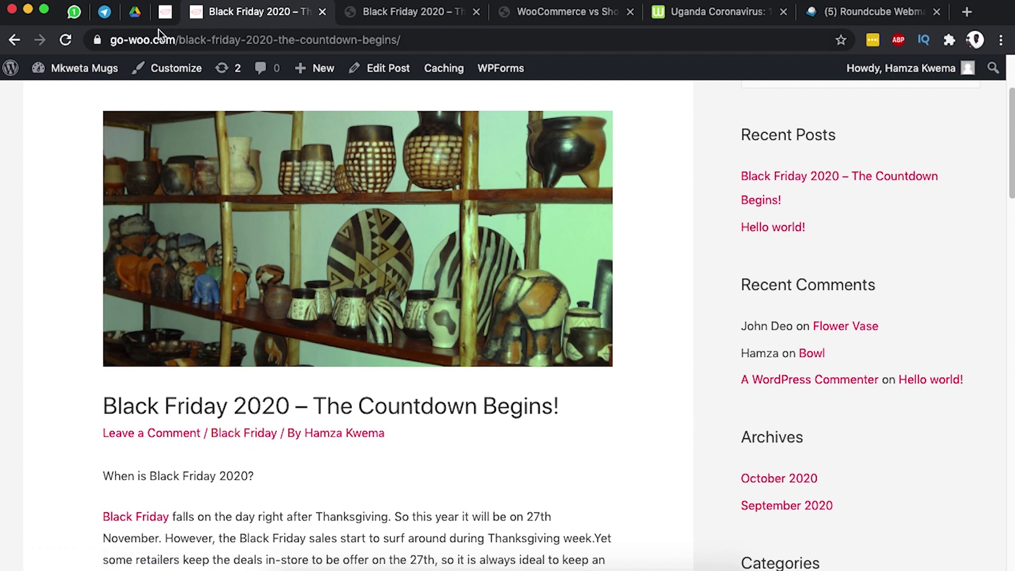
Open the theme customizer from the WordPress dashboard and go to the Blog / Archive settings.
{"action": "left_click", "coordinate": [164, 14]}
{"action": "scroll", "coordinate": [118, 168], "scroll_direction": "down", "scroll_amount": 3}
{"action": "mouse_move", "coordinate": [58, 308]}
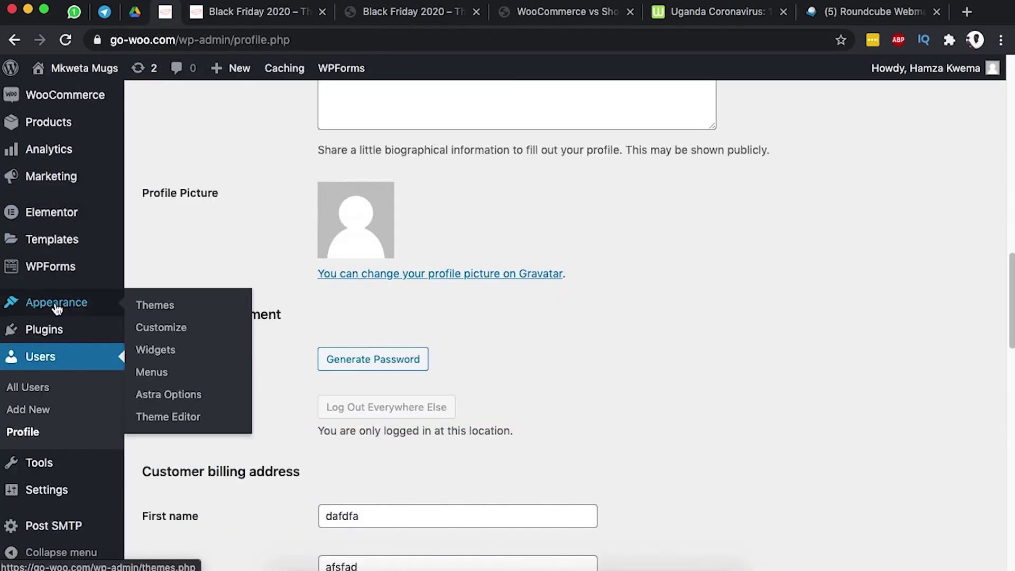
{"action": "left_click", "coordinate": [168, 329]}
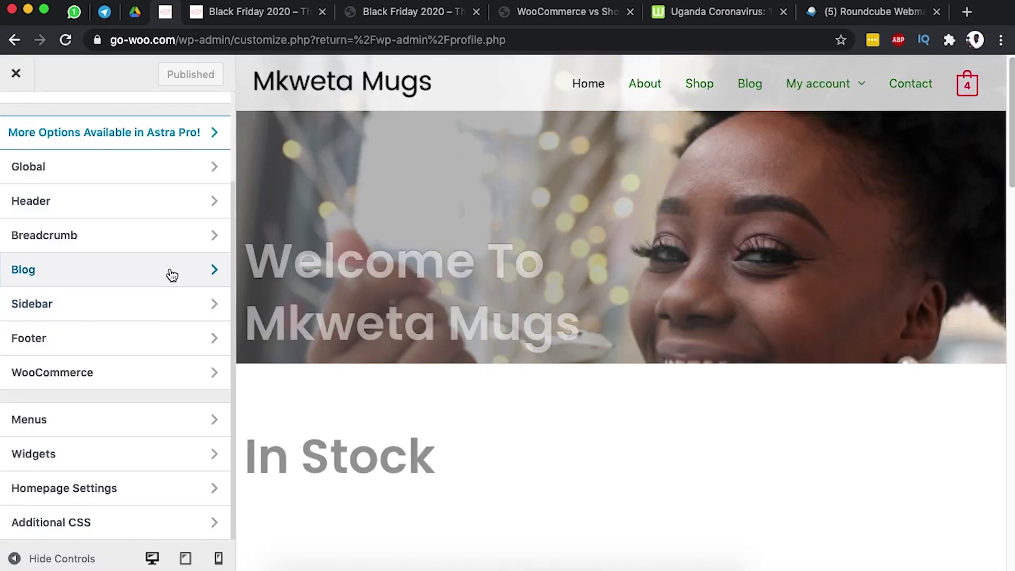
{"action": "left_click", "coordinate": [171, 274]}
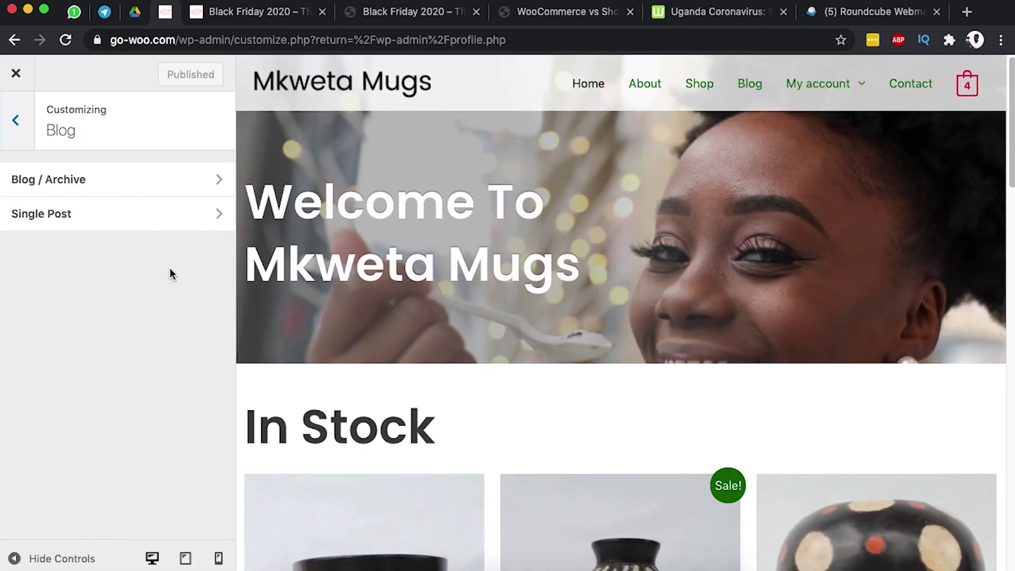
{"action": "left_click", "coordinate": [142, 181]}
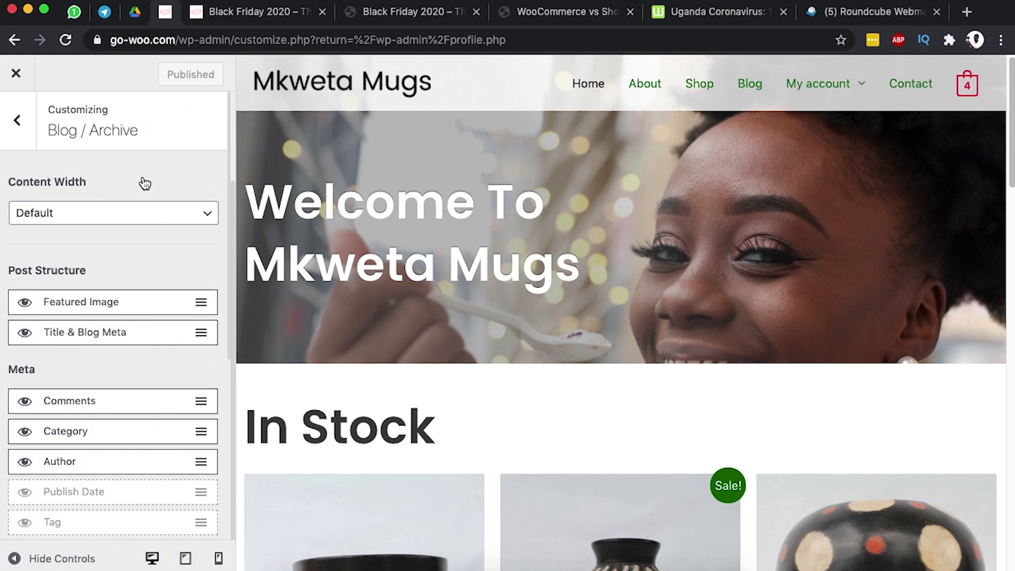
Open the live Blog page and examine how each post's featured image, title and meta details are arranged.
{"action": "key", "text": "ctrl+Tab"}
{"action": "scroll", "coordinate": [502, 193], "scroll_direction": "up", "scroll_amount": 3}
{"action": "left_click", "coordinate": [740, 110]}
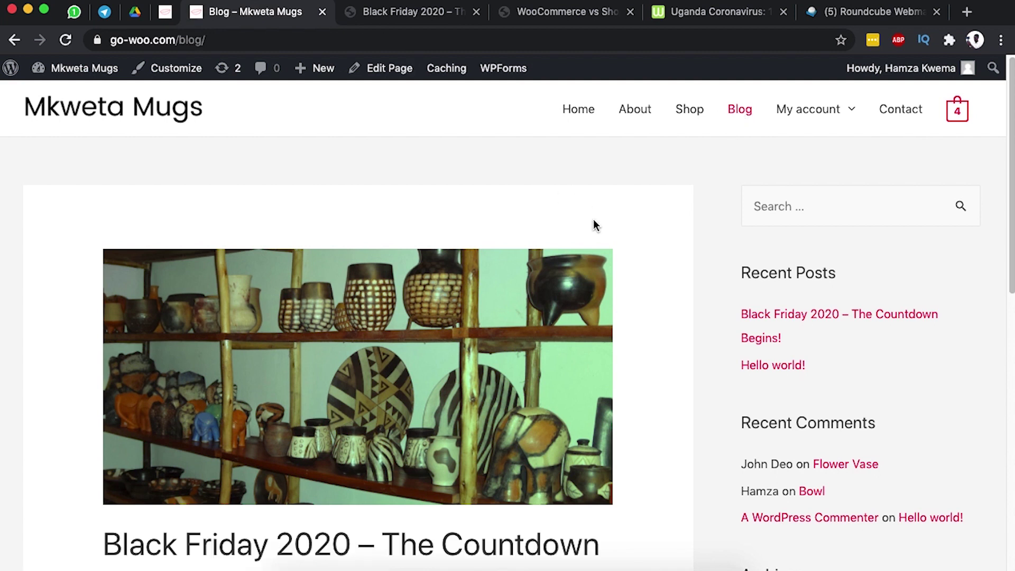
{"action": "scroll", "coordinate": [594, 221], "scroll_direction": "down", "scroll_amount": 5}
{"action": "scroll", "coordinate": [594, 227], "scroll_direction": "down", "scroll_amount": 5}
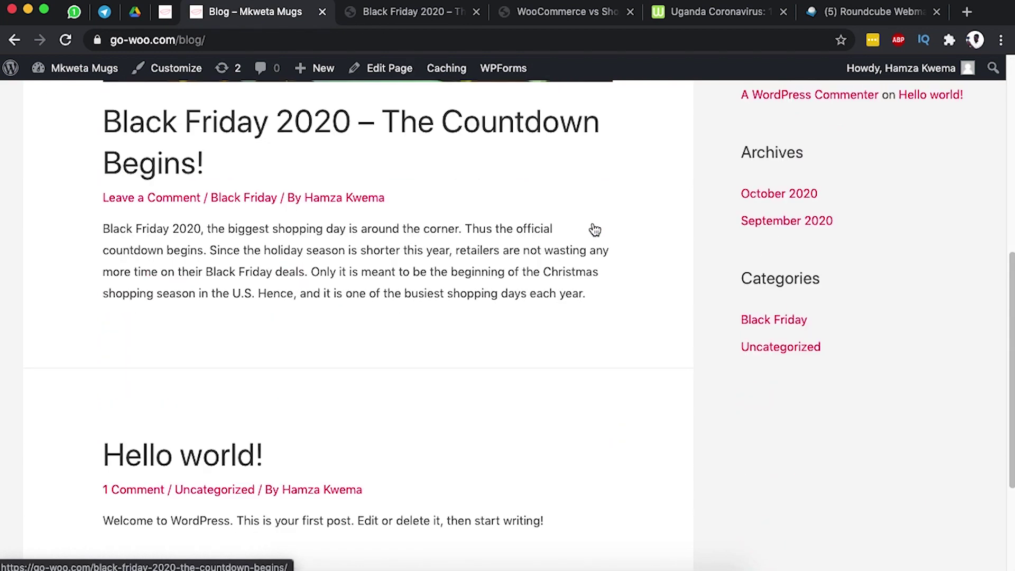
{"action": "scroll", "coordinate": [182, 300], "scroll_direction": "up", "scroll_amount": 9}
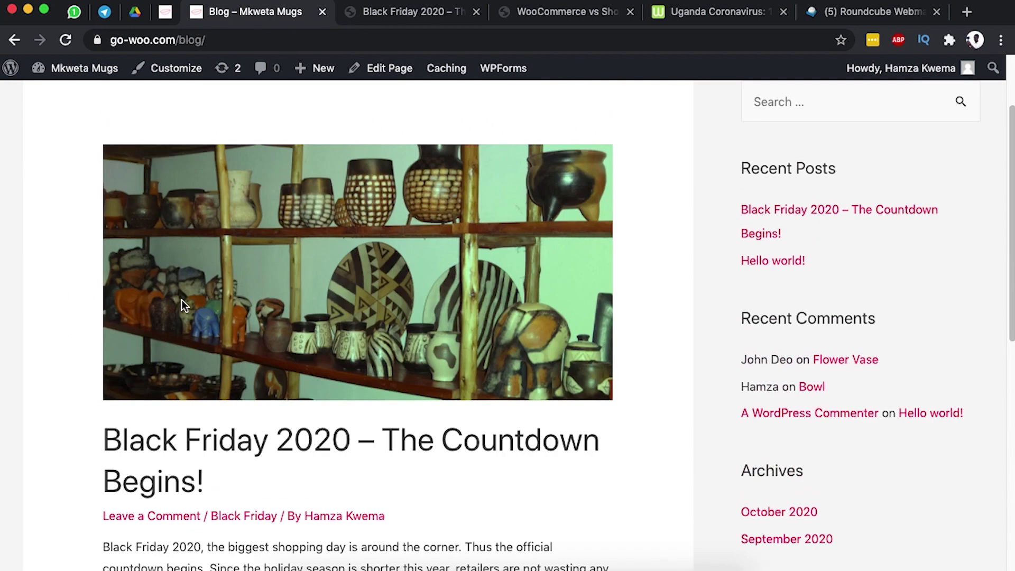
{"action": "scroll", "coordinate": [193, 410], "scroll_direction": "up", "scroll_amount": 2}
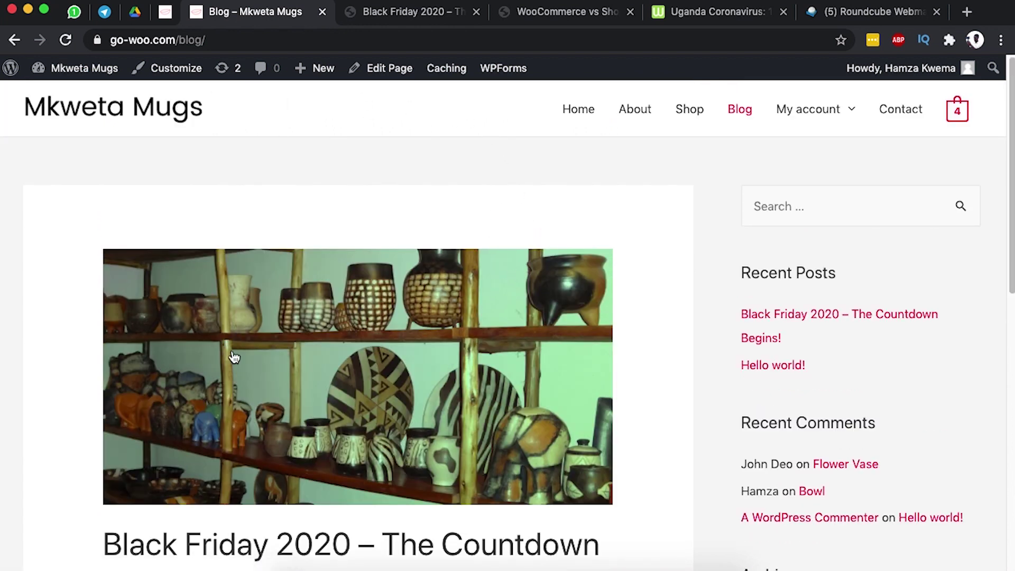
{"action": "scroll", "coordinate": [317, 401], "scroll_direction": "down", "scroll_amount": 5}
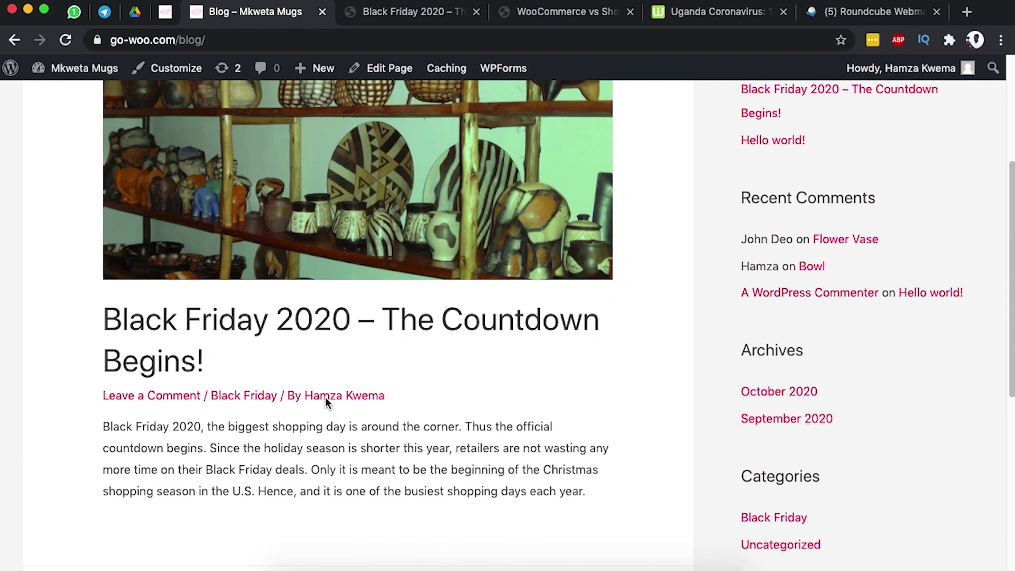
Compare the Blog / Archive settings with the live Blog page and move Title & Blog Meta above Featured Image in the post structure.
{"action": "left_click", "coordinate": [164, 12]}
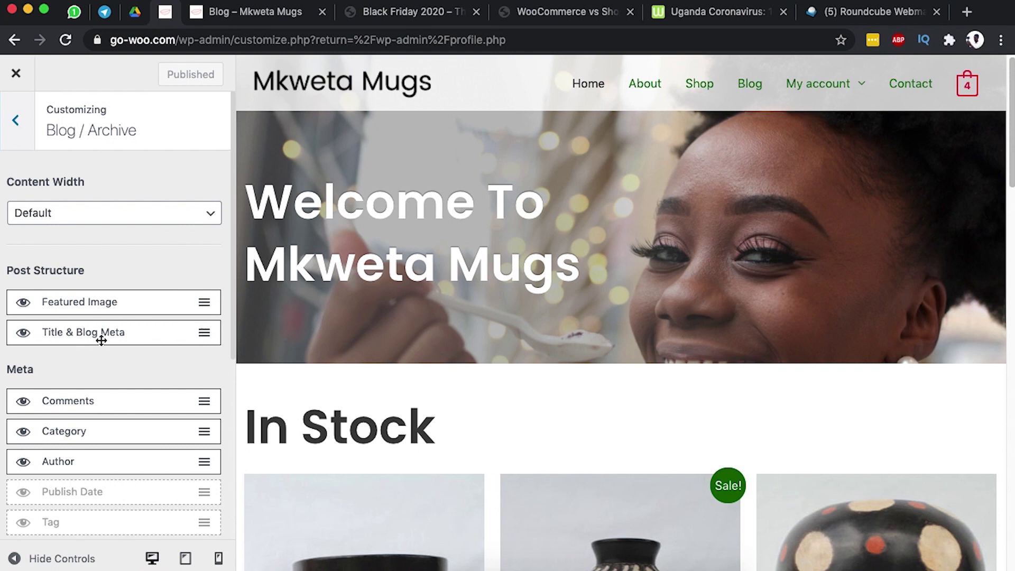
{"action": "left_click", "coordinate": [255, 13]}
{"action": "scroll", "coordinate": [319, 249], "scroll_direction": "up", "scroll_amount": 3}
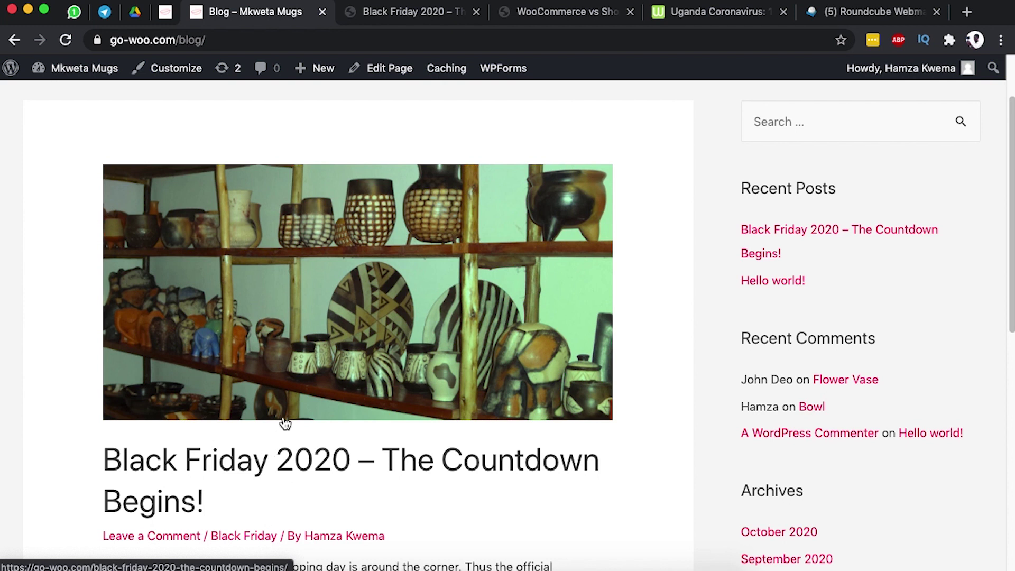
{"action": "scroll", "coordinate": [277, 433], "scroll_direction": "down", "scroll_amount": 2}
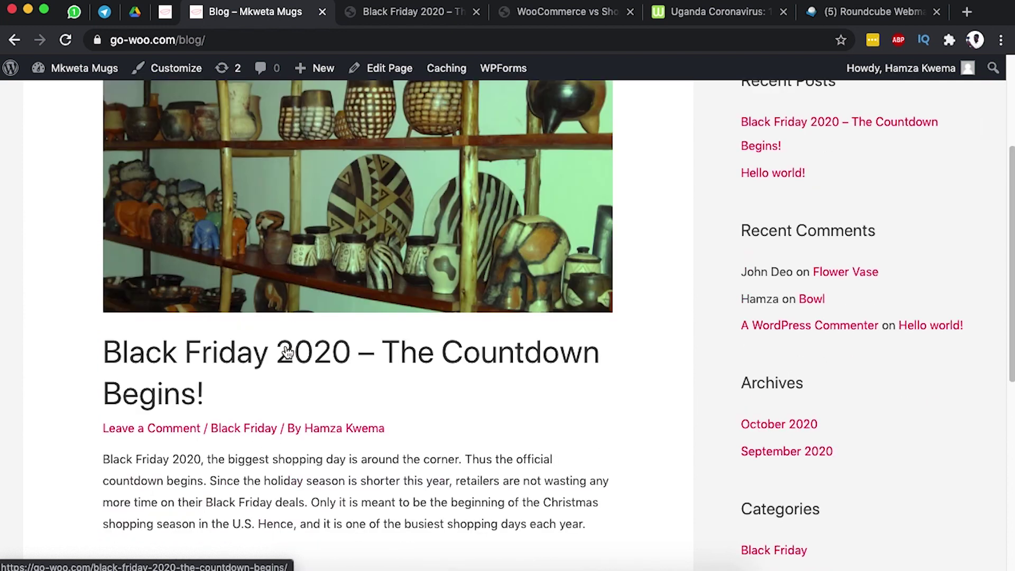
{"action": "left_click", "coordinate": [165, 10]}
{"action": "left_click_drag", "start_coordinate": [95, 332], "coordinate": [93, 301]}
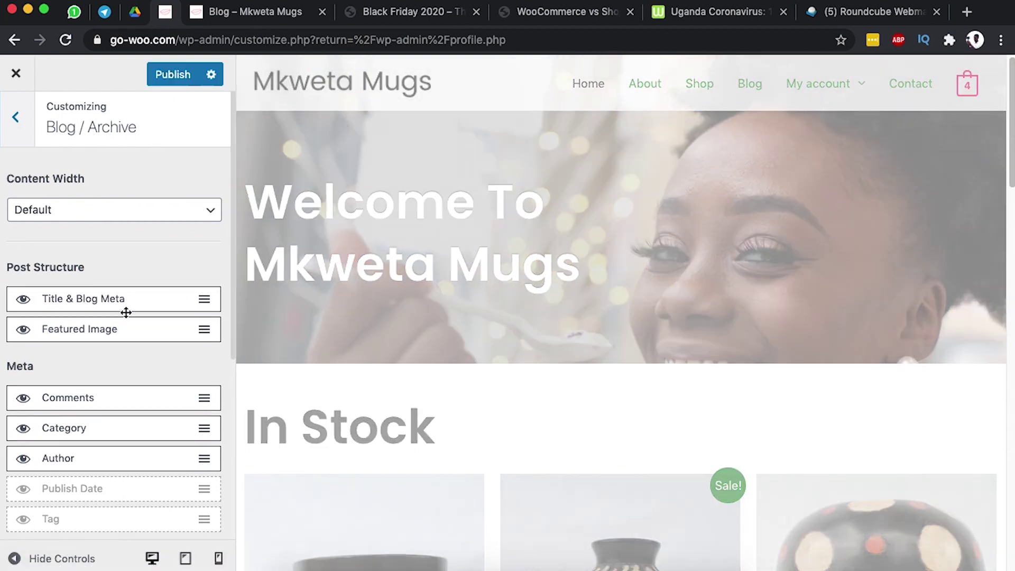
Reorder the blog archive meta to Author, Category, Comments and publish the customizer changes.
{"action": "scroll", "coordinate": [127, 304], "scroll_direction": "down", "scroll_amount": 3}
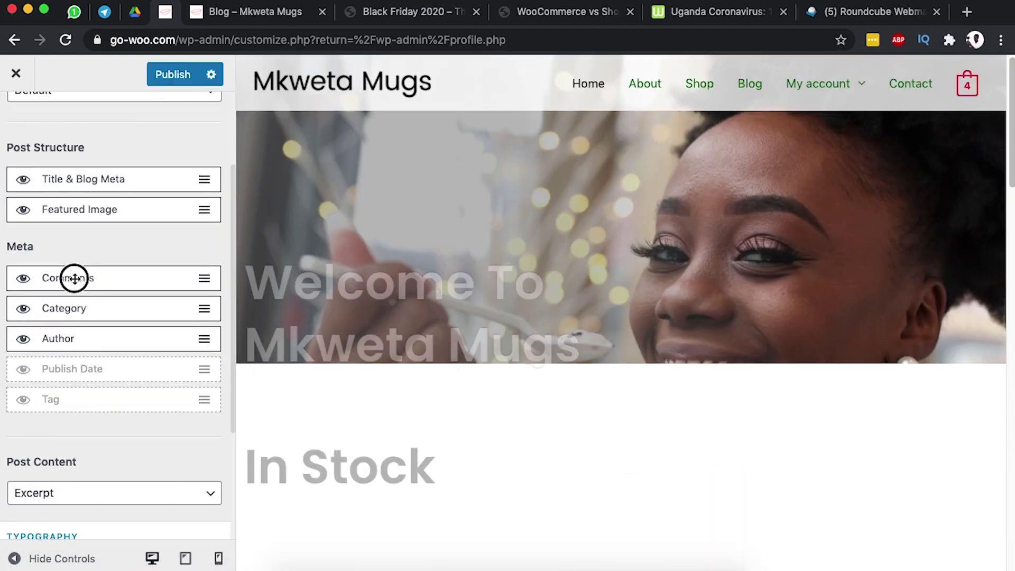
{"action": "mouse_move", "coordinate": [74, 276]}
{"action": "left_mouse_down"}
{"action": "mouse_move", "coordinate": [73, 315]}
{"action": "mouse_move", "coordinate": [63, 282]}
{"action": "left_mouse_up"}
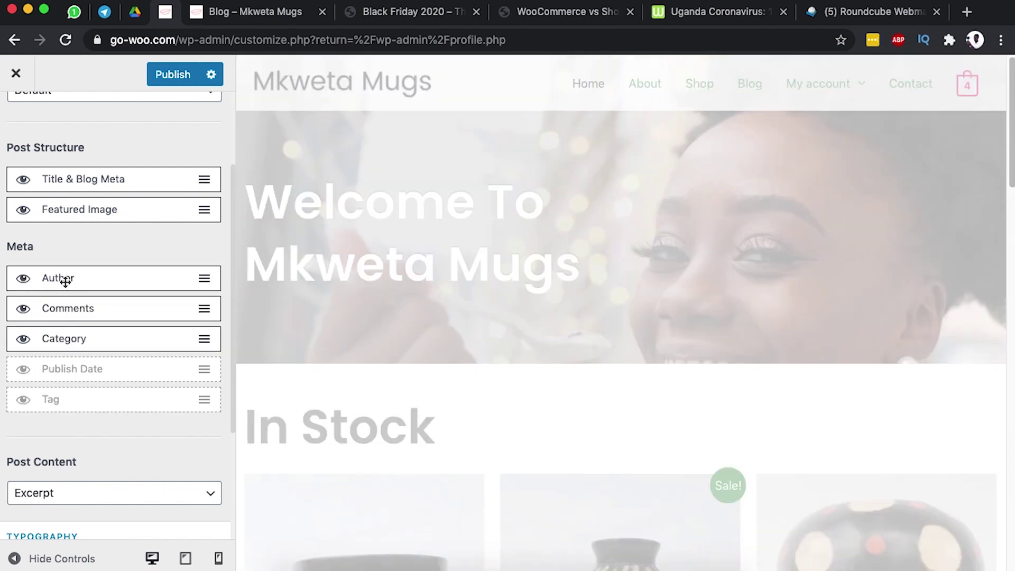
{"action": "left_click_drag", "start_coordinate": [66, 341], "coordinate": [74, 312]}
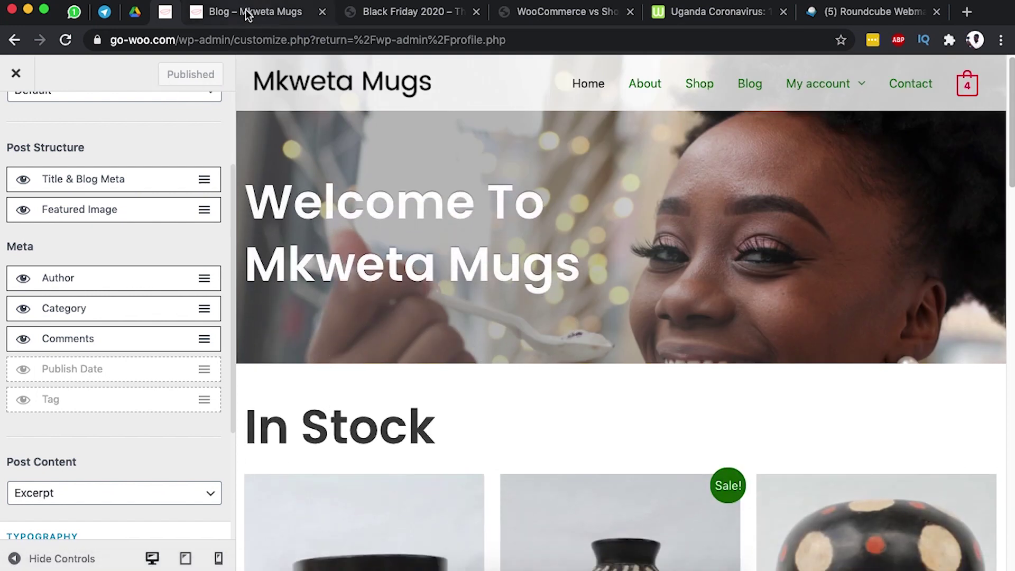
Reload the live Blog page and check the new order of title, meta details and featured image.
{"action": "left_click", "coordinate": [247, 13]}
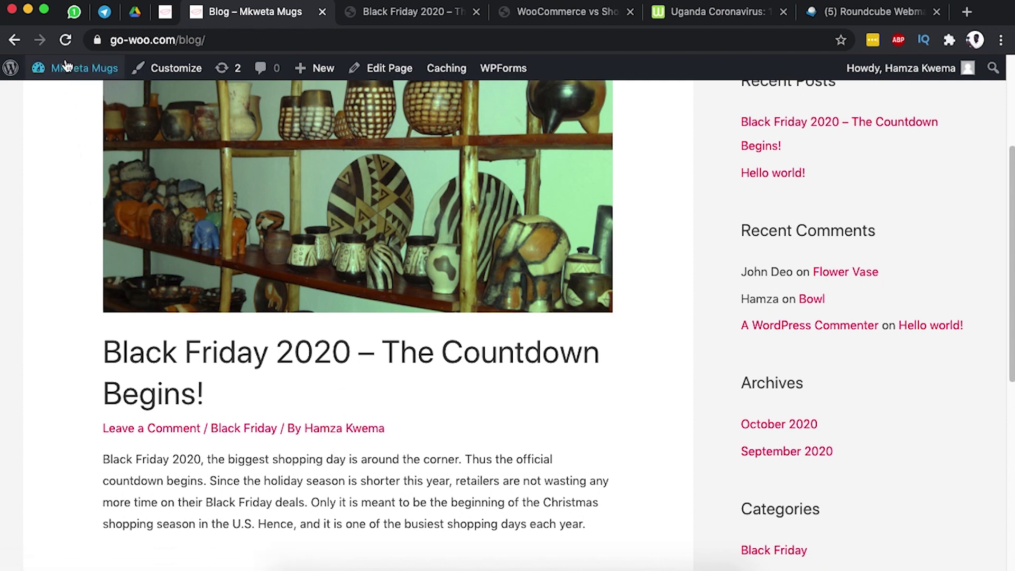
{"action": "left_click", "coordinate": [66, 41]}
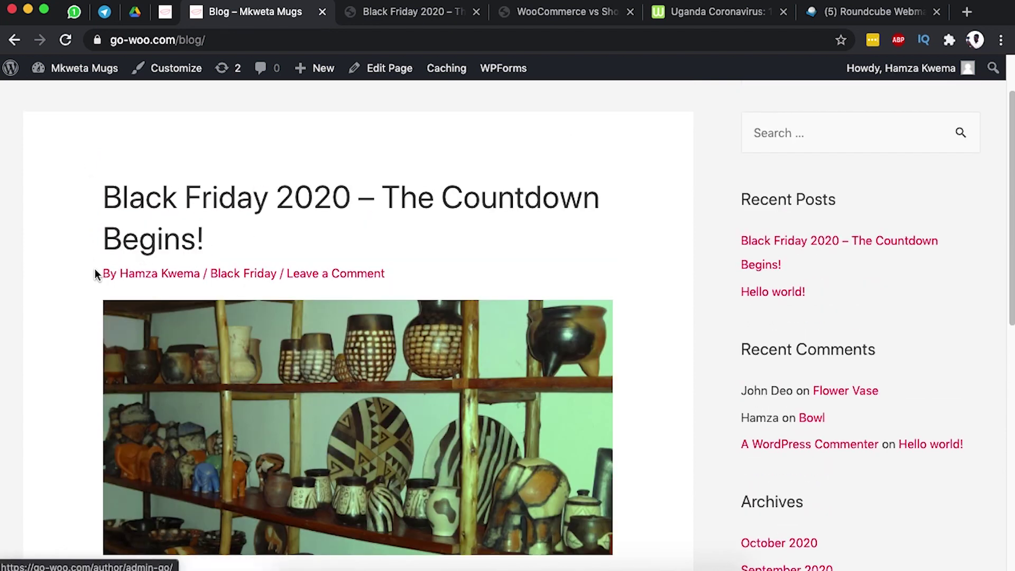
{"action": "scroll", "coordinate": [307, 312], "scroll_direction": "down", "scroll_amount": 2}
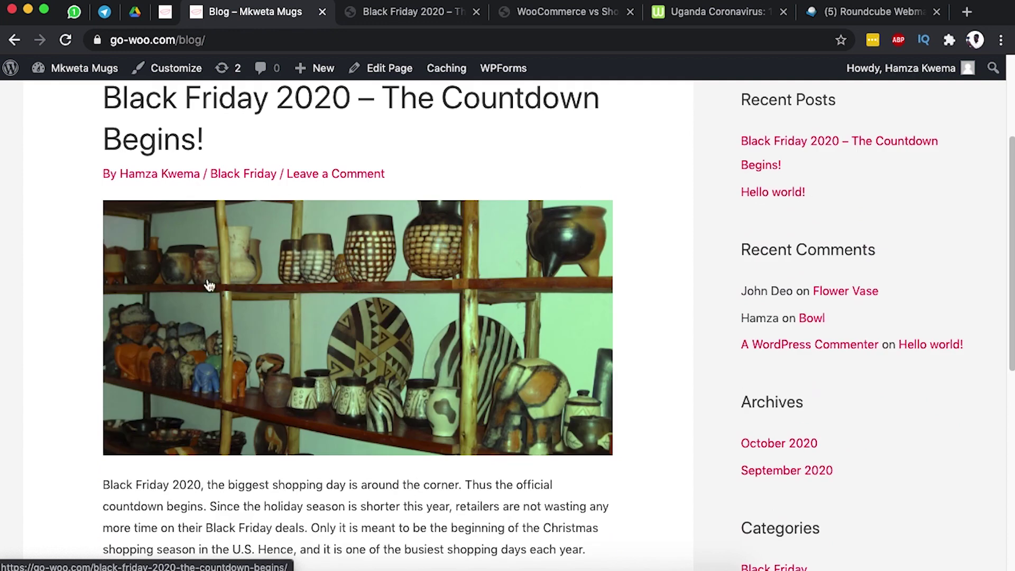
{"action": "scroll", "coordinate": [339, 343], "scroll_direction": "down", "scroll_amount": 2}
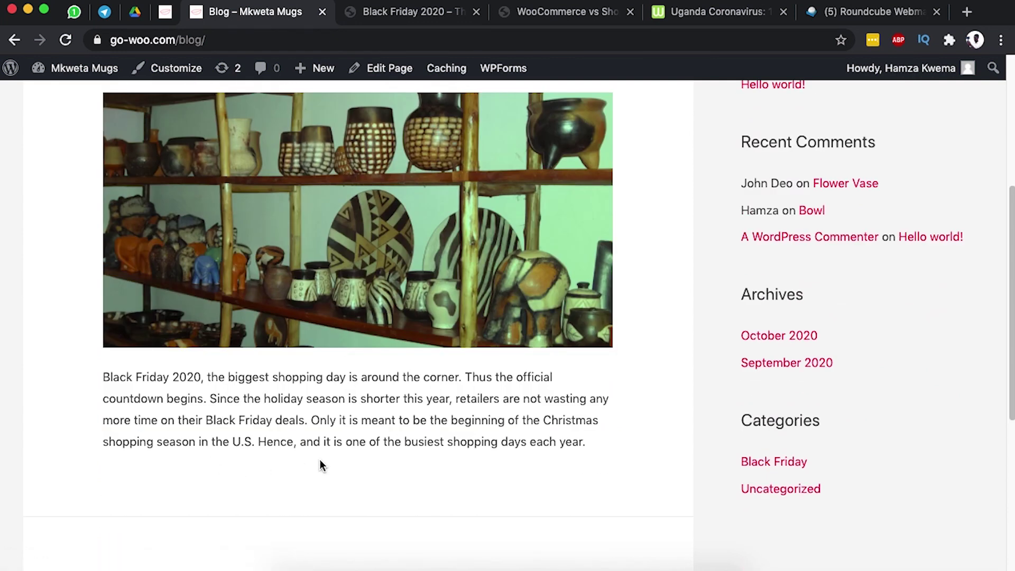
{"action": "scroll", "coordinate": [266, 396], "scroll_direction": "up", "scroll_amount": 1}
{"action": "scroll", "coordinate": [265, 391], "scroll_direction": "up", "scroll_amount": 5}
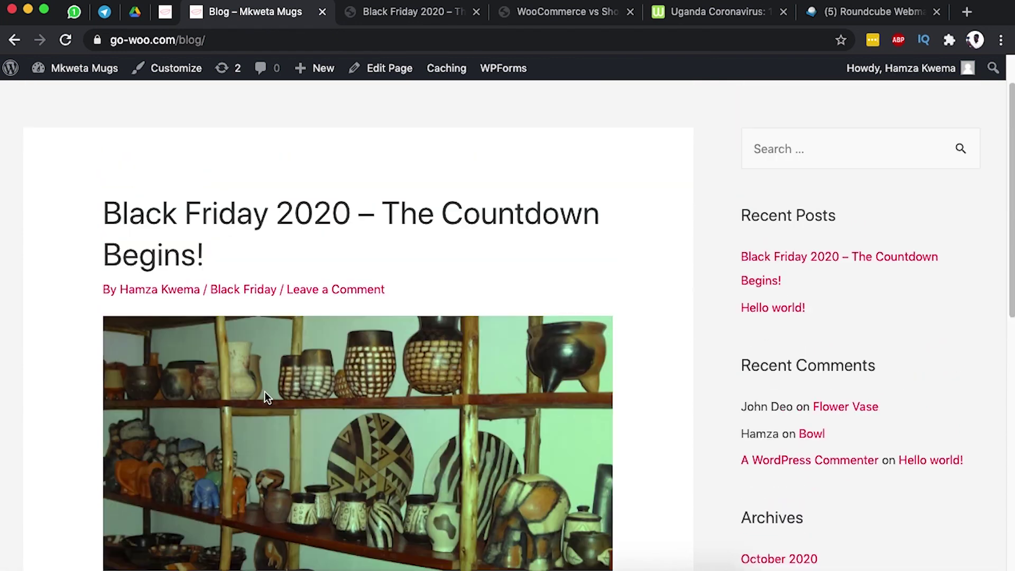
{"action": "scroll", "coordinate": [312, 389], "scroll_direction": "down", "scroll_amount": 4}
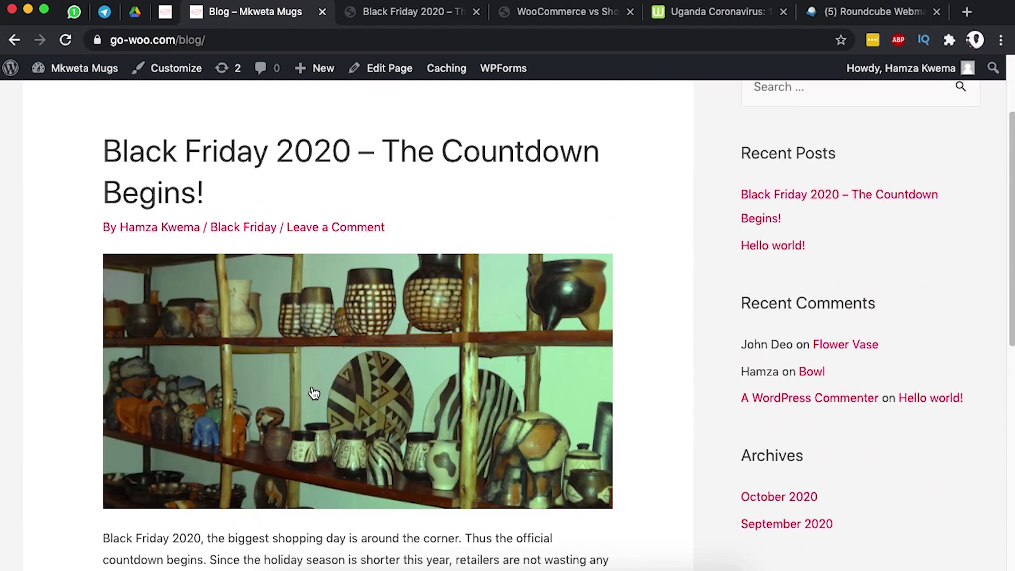
{"action": "scroll", "coordinate": [314, 388], "scroll_direction": "up", "scroll_amount": 4}
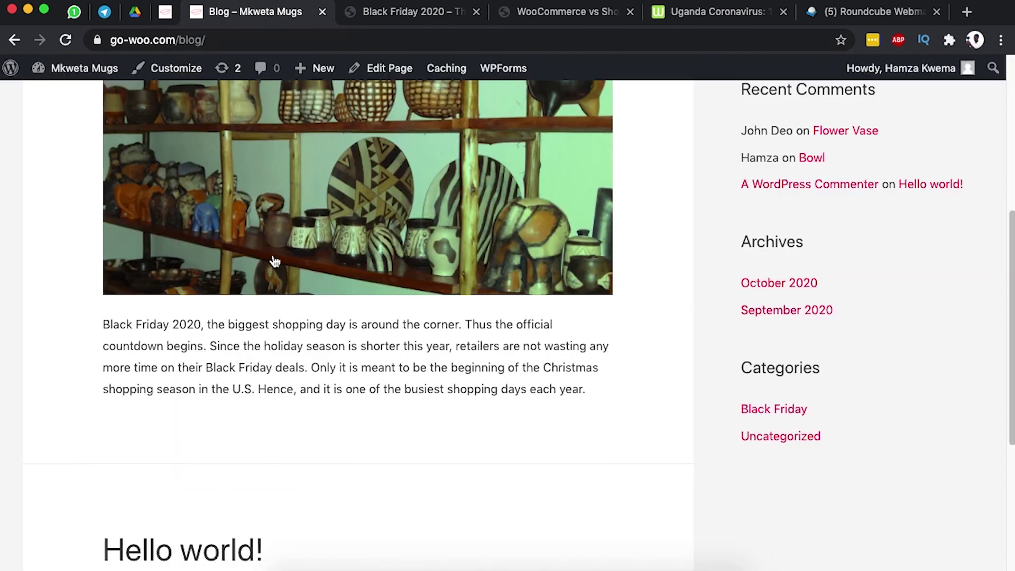
{"action": "scroll", "coordinate": [274, 261], "scroll_direction": "up", "scroll_amount": 7}
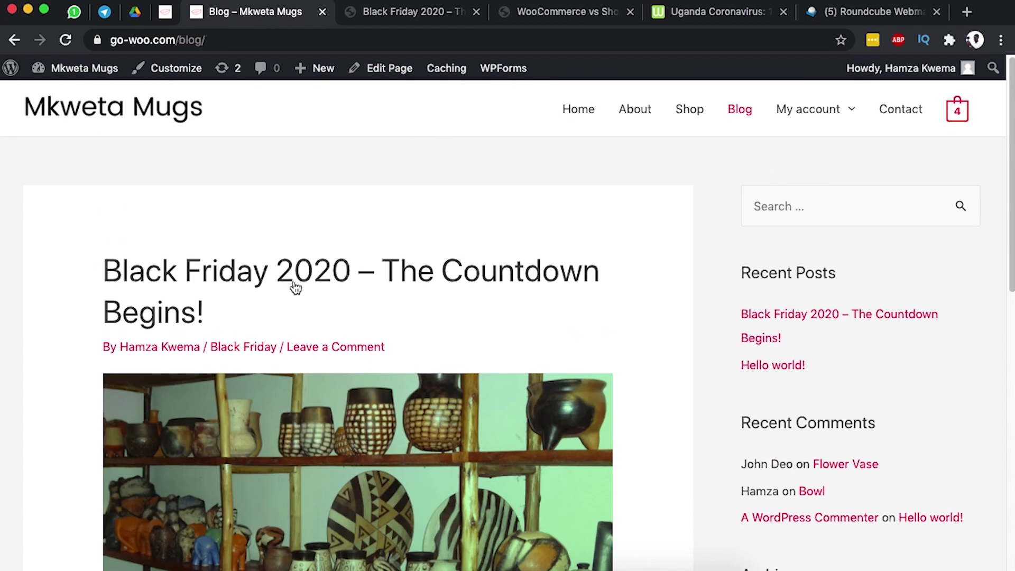
Check the size options for the Archive Title and Post Title typography in the customizer's Blog / Archive settings.
{"action": "left_click", "coordinate": [158, 13]}
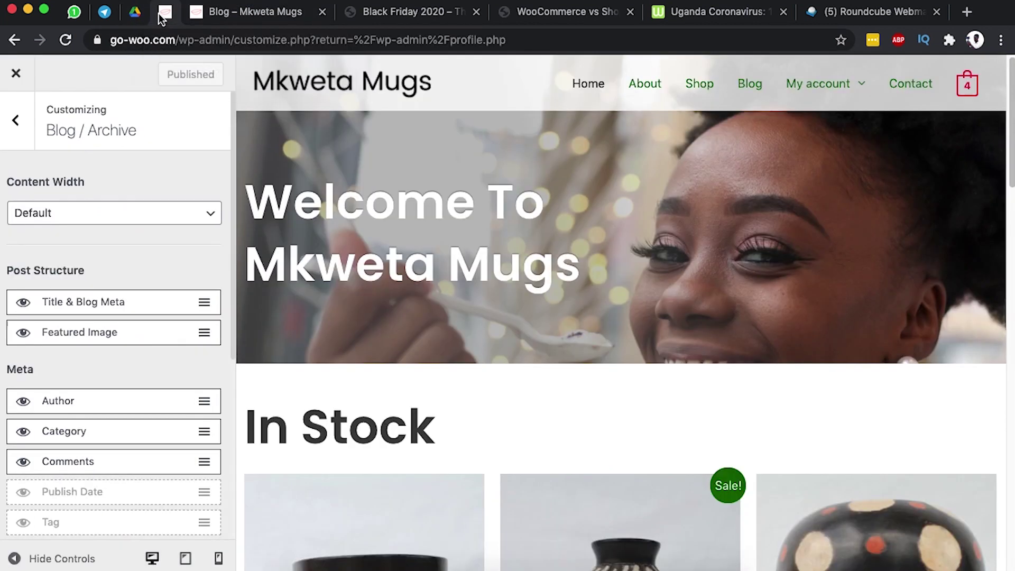
{"action": "scroll", "coordinate": [88, 360], "scroll_direction": "down", "scroll_amount": 5}
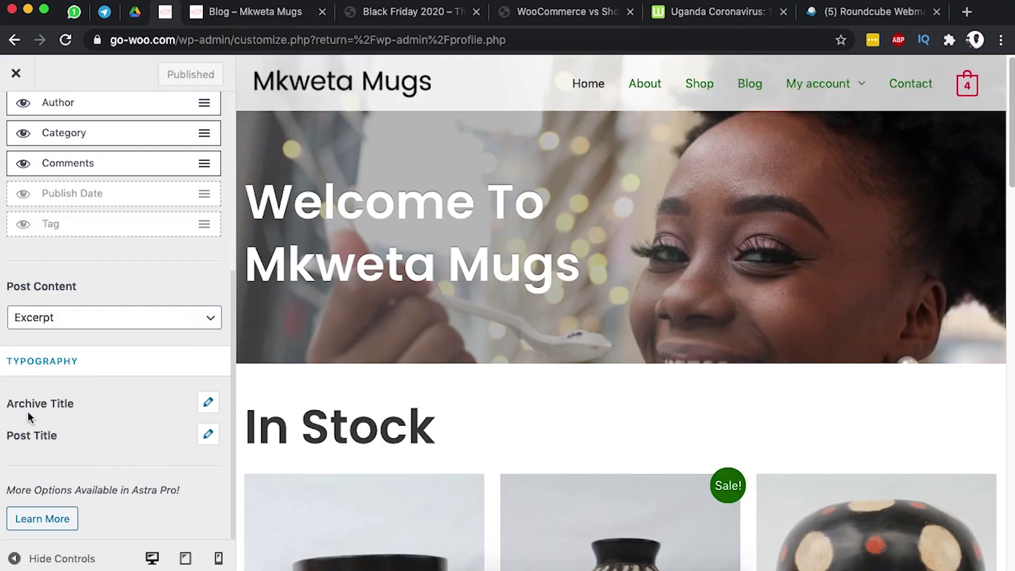
{"action": "left_click", "coordinate": [208, 403]}
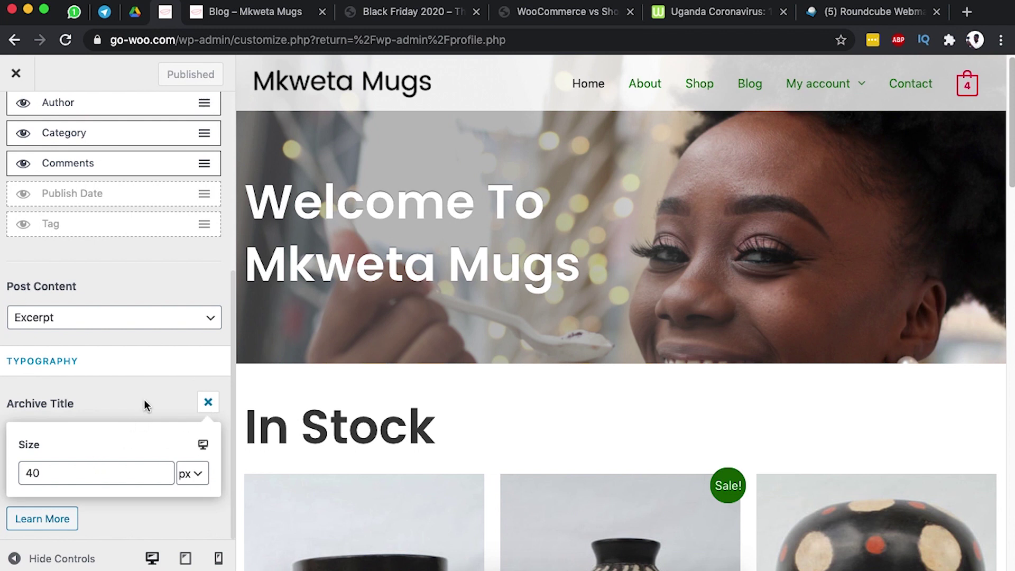
{"action": "left_click", "coordinate": [165, 405]}
{"action": "left_click", "coordinate": [208, 436]}
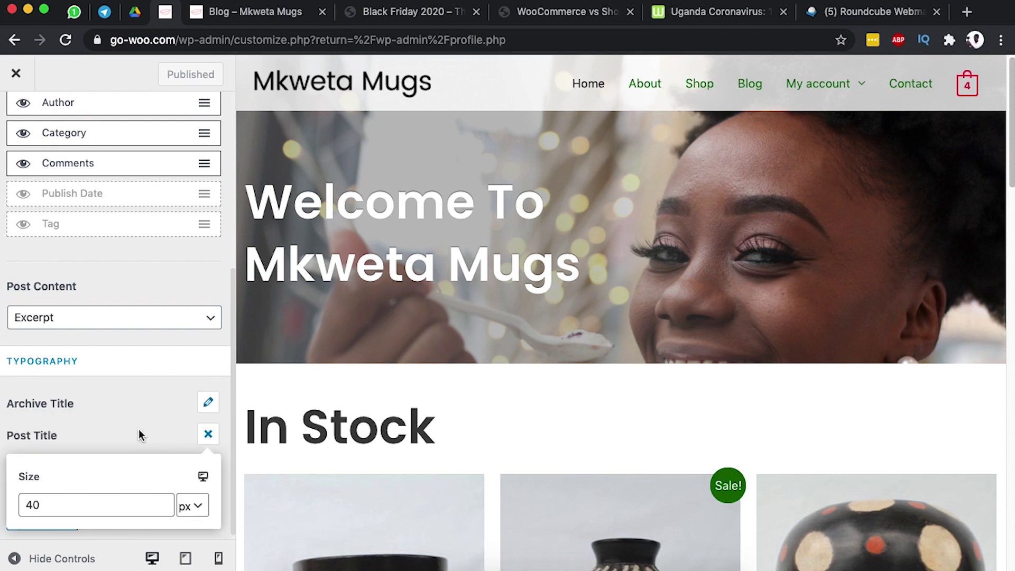
{"action": "left_click", "coordinate": [142, 413]}
{"action": "scroll", "coordinate": [151, 410], "scroll_direction": "up", "scroll_amount": 5}
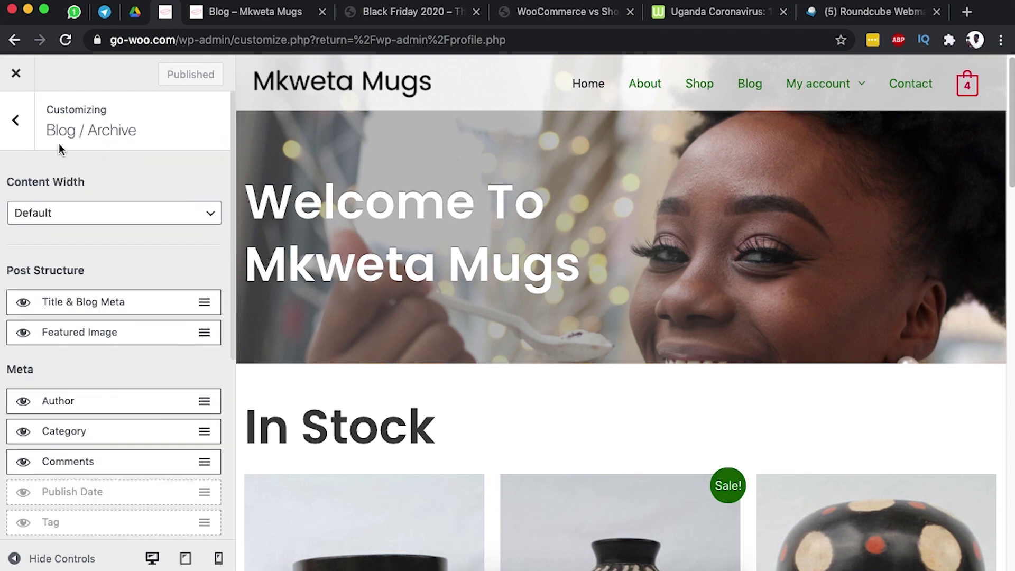
Go to the customizer's Single Post settings and open the Black Friday 2020 post on the live site to look through it.
{"action": "left_click", "coordinate": [17, 121]}
{"action": "left_click", "coordinate": [63, 214]}
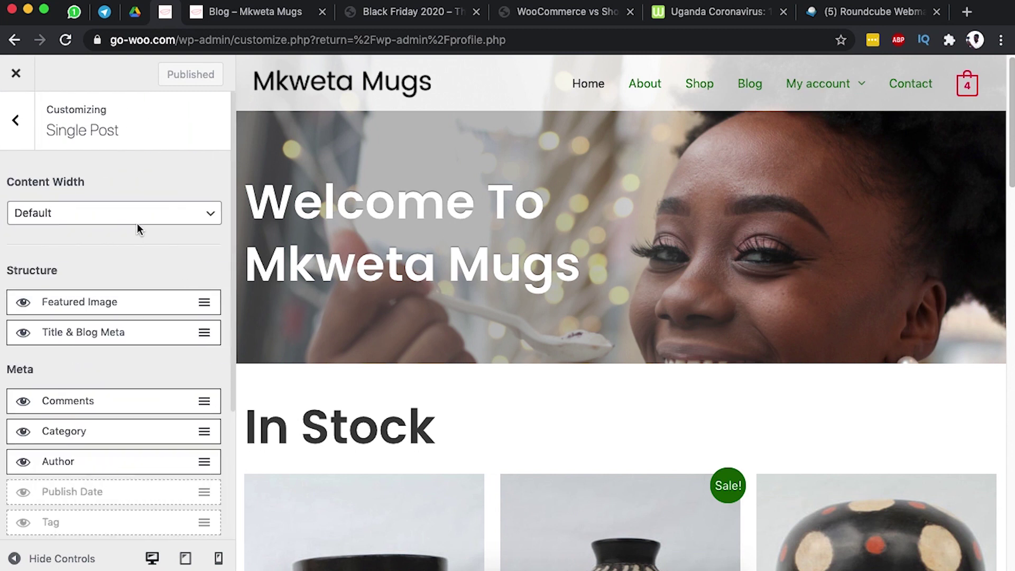
{"action": "left_click", "coordinate": [372, 13]}
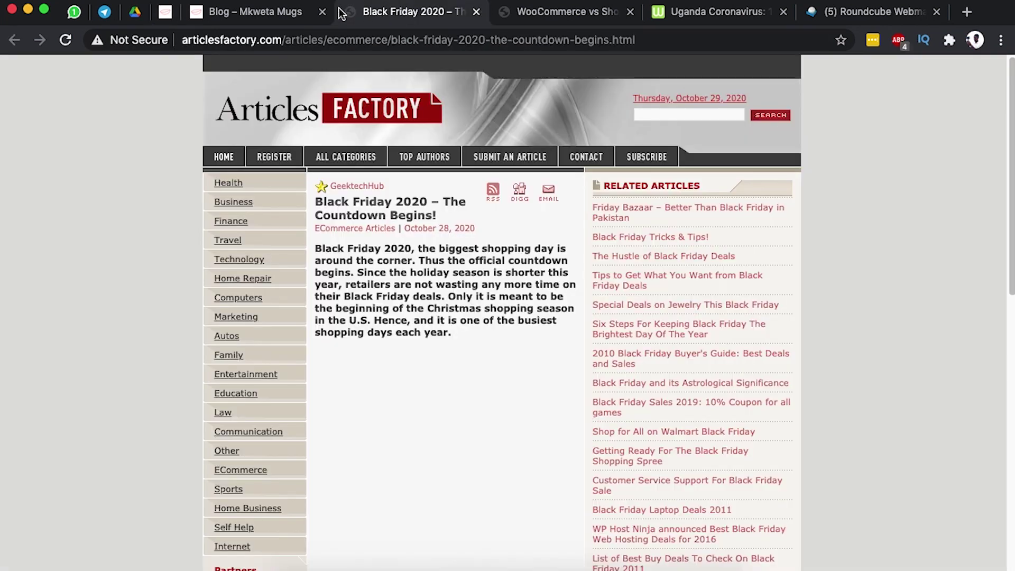
{"action": "left_click", "coordinate": [243, 11]}
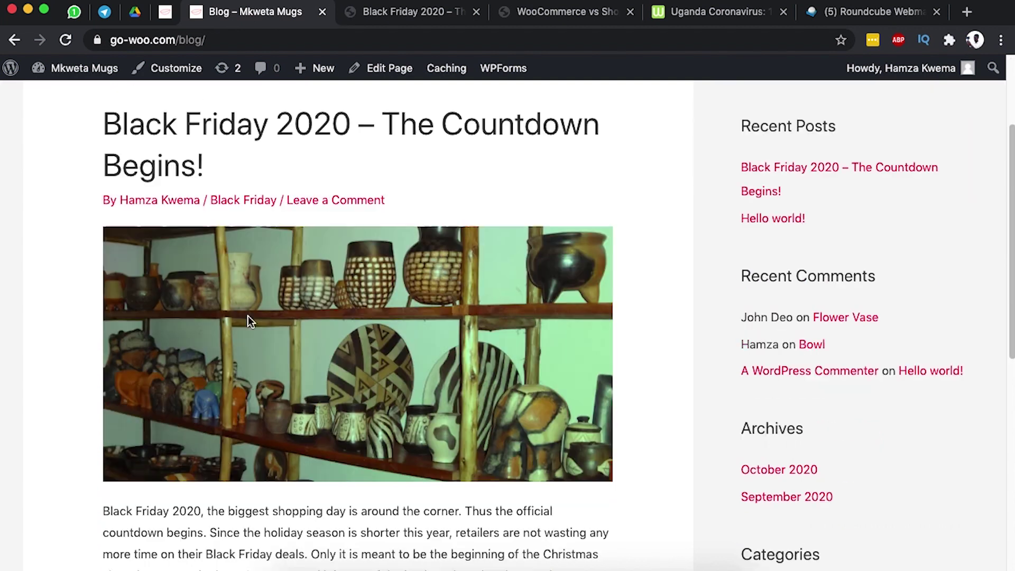
{"action": "left_click", "coordinate": [217, 136]}
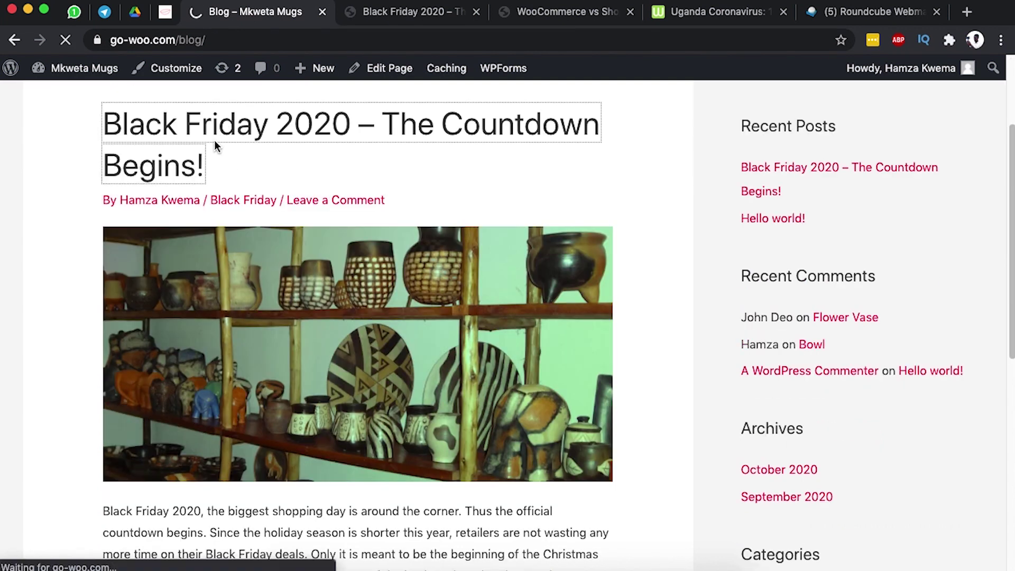
{"action": "scroll", "coordinate": [203, 247], "scroll_direction": "down", "scroll_amount": 20}
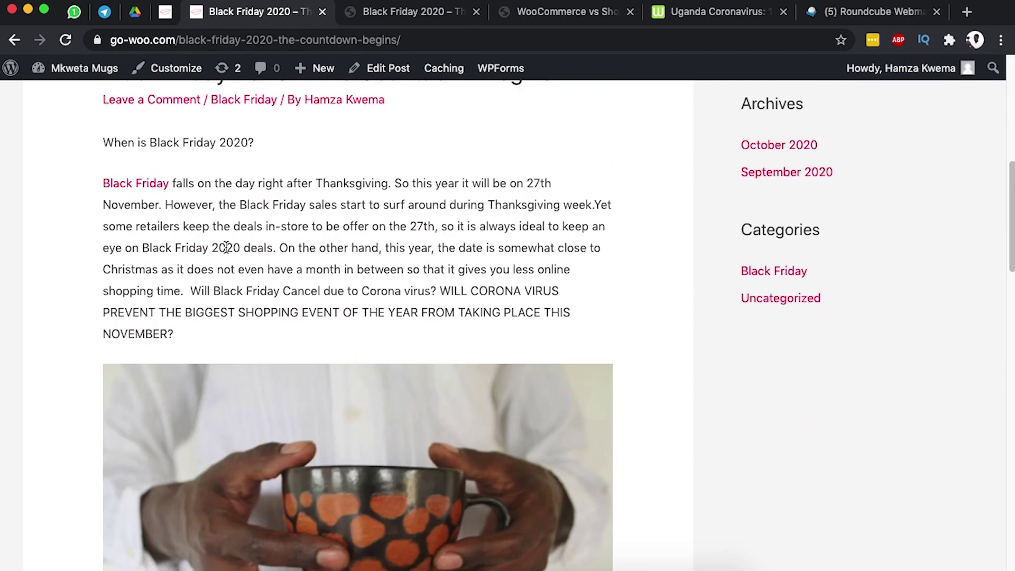
{"action": "scroll", "coordinate": [229, 245], "scroll_direction": "up", "scroll_amount": 10}
{"action": "scroll", "coordinate": [228, 245], "scroll_direction": "down", "scroll_amount": 5}
{"action": "scroll", "coordinate": [267, 223], "scroll_direction": "down", "scroll_amount": 10}
{"action": "scroll", "coordinate": [268, 223], "scroll_direction": "up", "scroll_amount": 10}
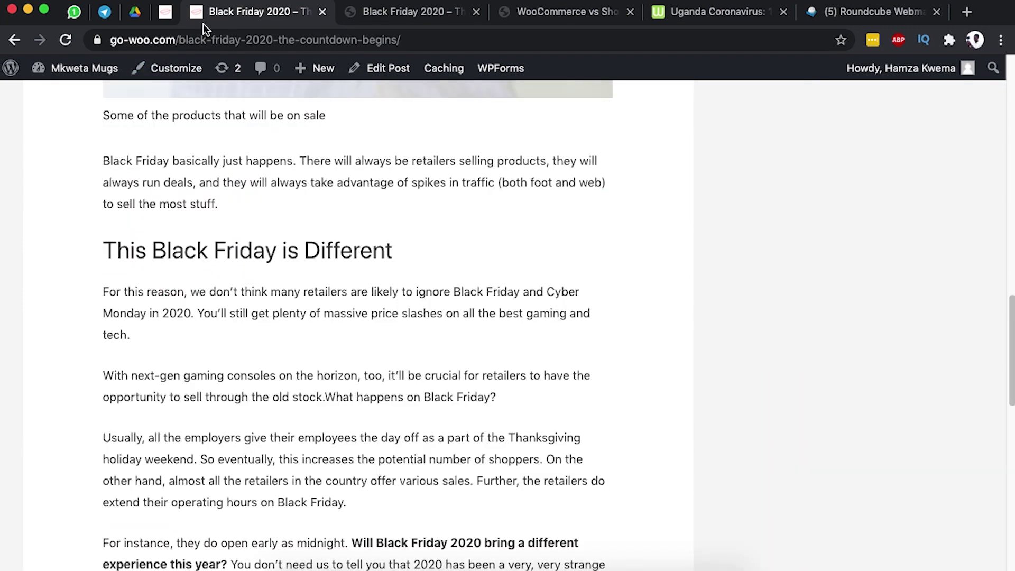
Compare the Single Post settings with the live post and move Title & Blog Meta above Featured Image in the structure.
{"action": "left_click", "coordinate": [166, 13]}
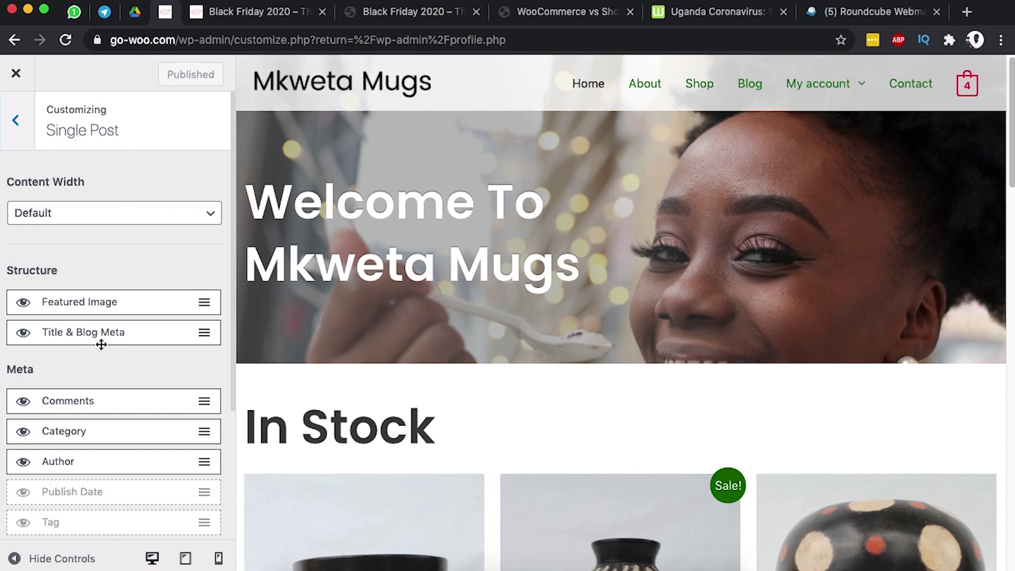
{"action": "left_click", "coordinate": [254, 14]}
{"action": "scroll", "coordinate": [259, 251], "scroll_direction": "up", "scroll_amount": 10}
{"action": "scroll", "coordinate": [238, 301], "scroll_direction": "down", "scroll_amount": 3}
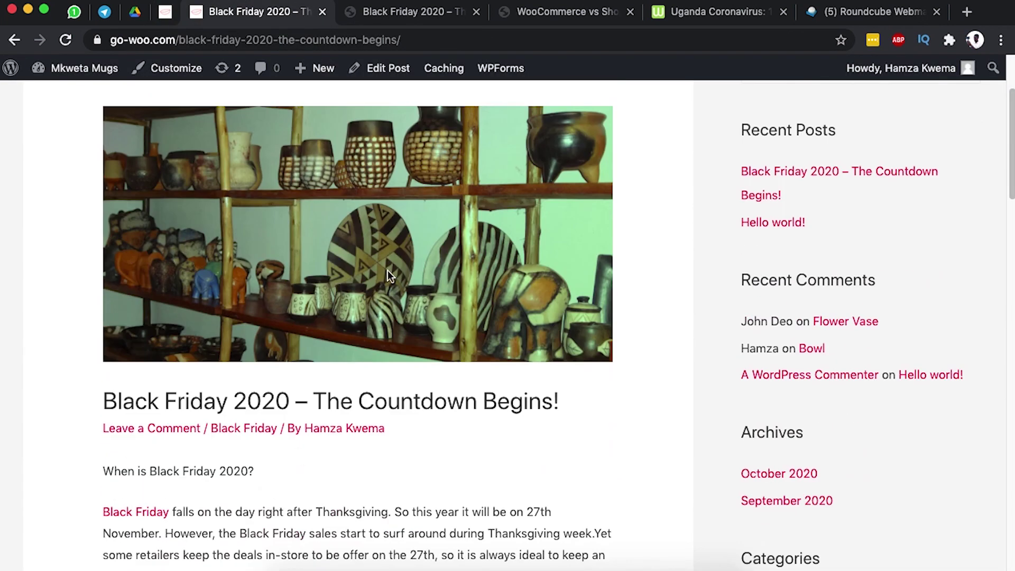
{"action": "left_click", "coordinate": [165, 13]}
{"action": "left_click_drag", "start_coordinate": [94, 333], "coordinate": [91, 293]}
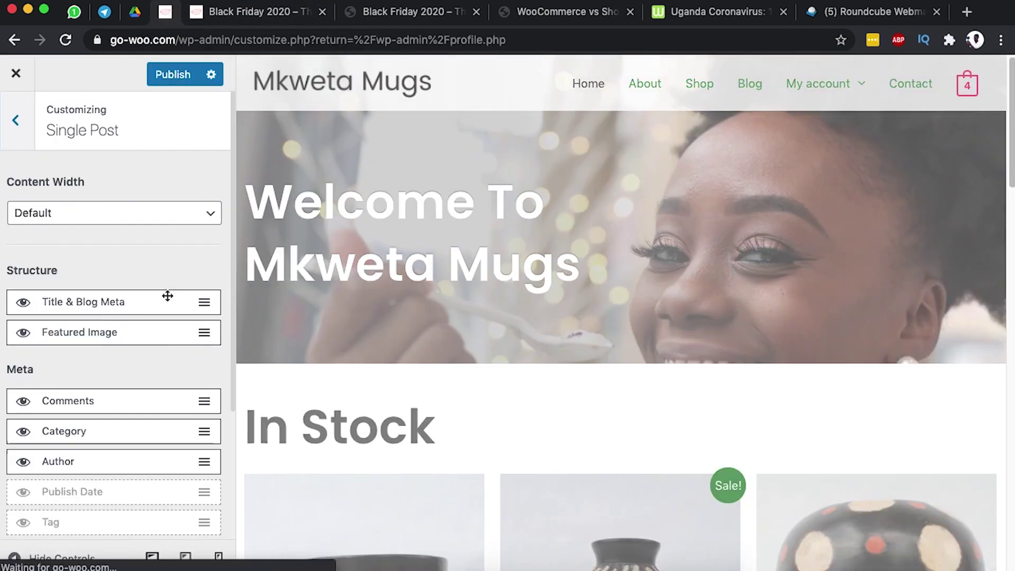
Reorder the single post meta to Author, Category, Comments, enable Publish Date, and publish the changes.
{"action": "key", "text": "ctrl+Tab"}
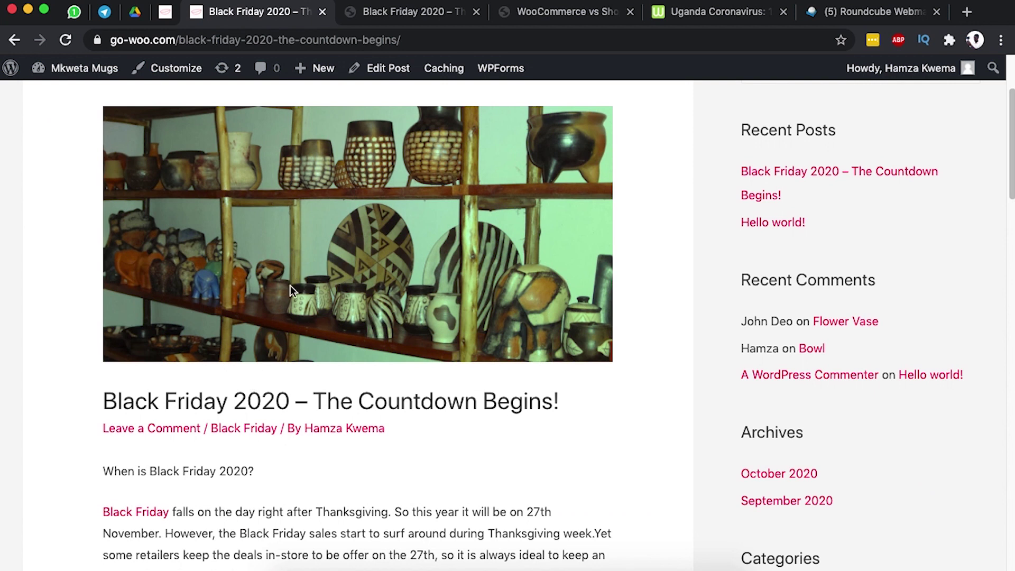
{"action": "left_click", "coordinate": [168, 13]}
{"action": "scroll", "coordinate": [164, 349], "scroll_direction": "down", "scroll_amount": 2}
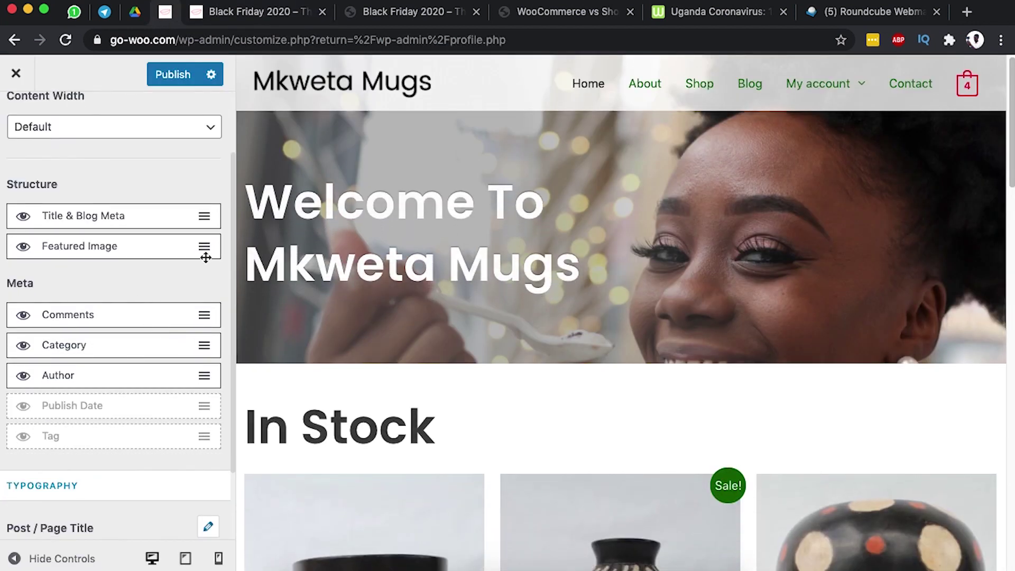
{"action": "left_click_drag", "start_coordinate": [81, 382], "coordinate": [77, 360]}
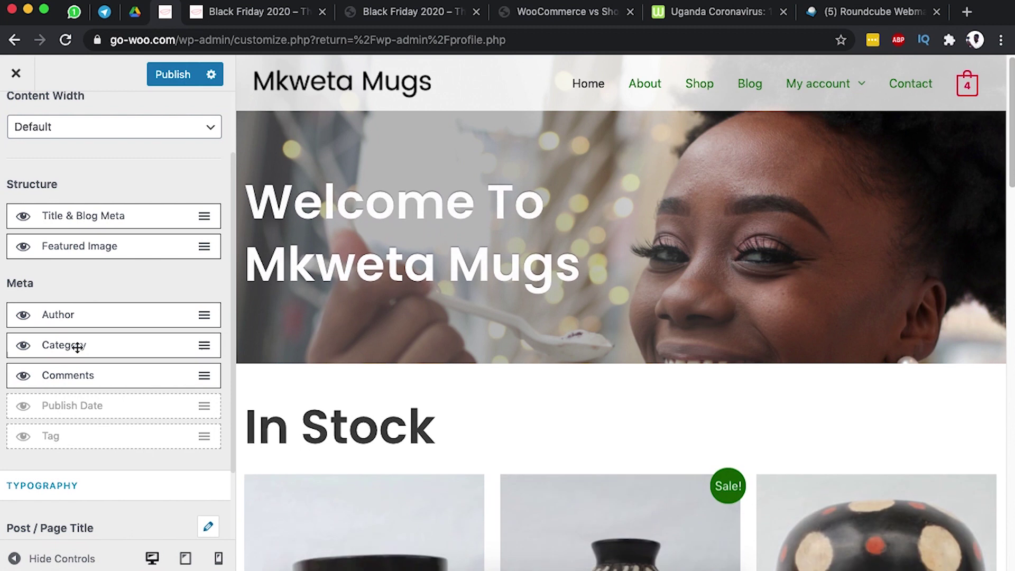
{"action": "scroll", "coordinate": [125, 366], "scroll_direction": "down", "scroll_amount": 1}
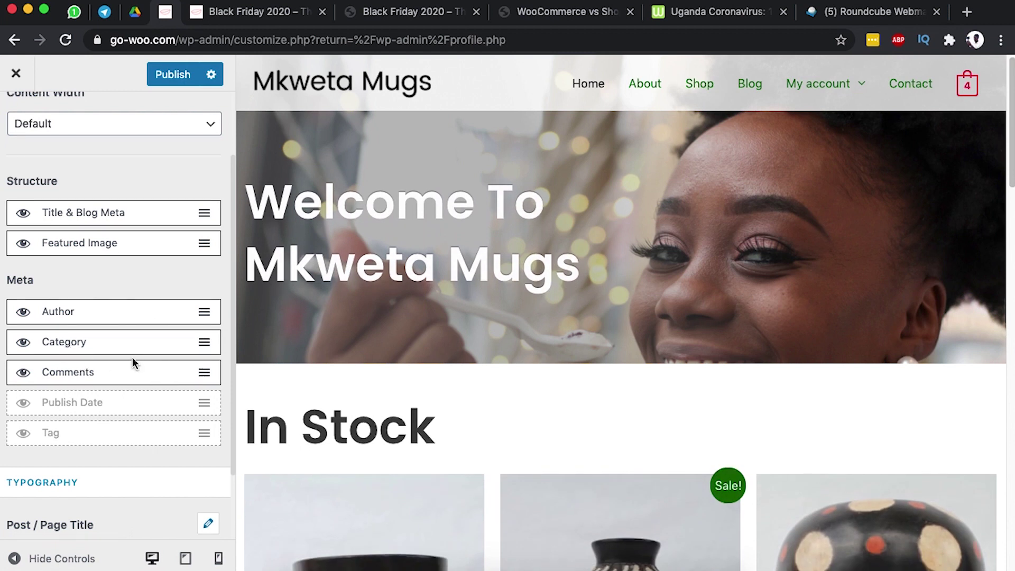
{"action": "left_click", "coordinate": [24, 404]}
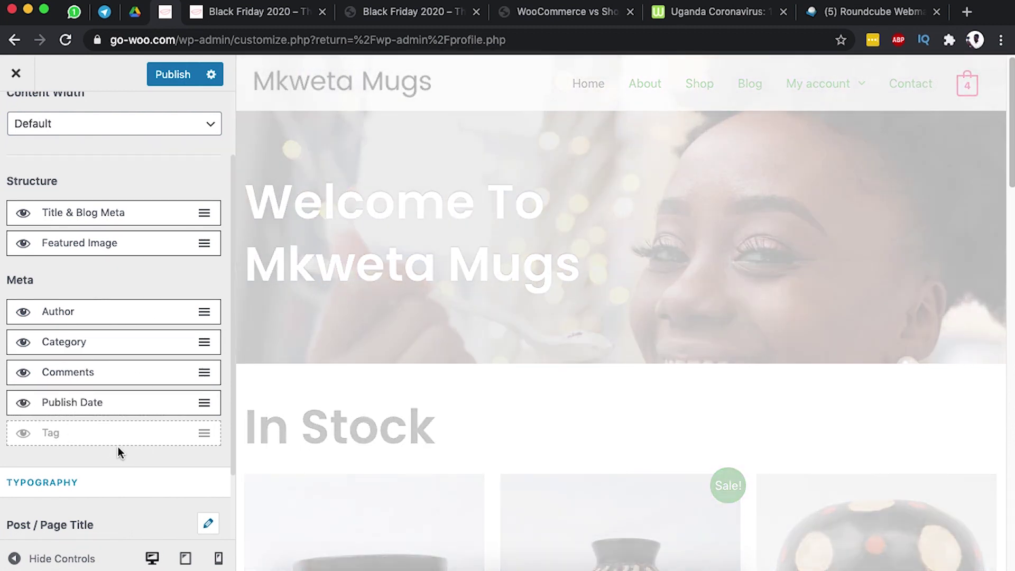
{"action": "left_click", "coordinate": [174, 80]}
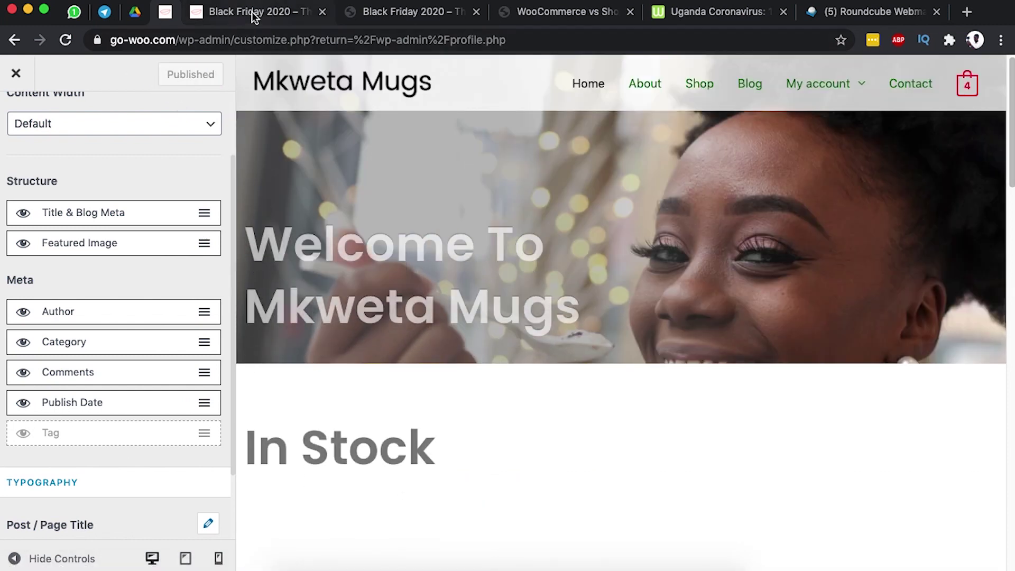
Reload the live Black Friday 2020 post and check its title, meta details and content down to the comment form.
{"action": "left_click", "coordinate": [255, 12]}
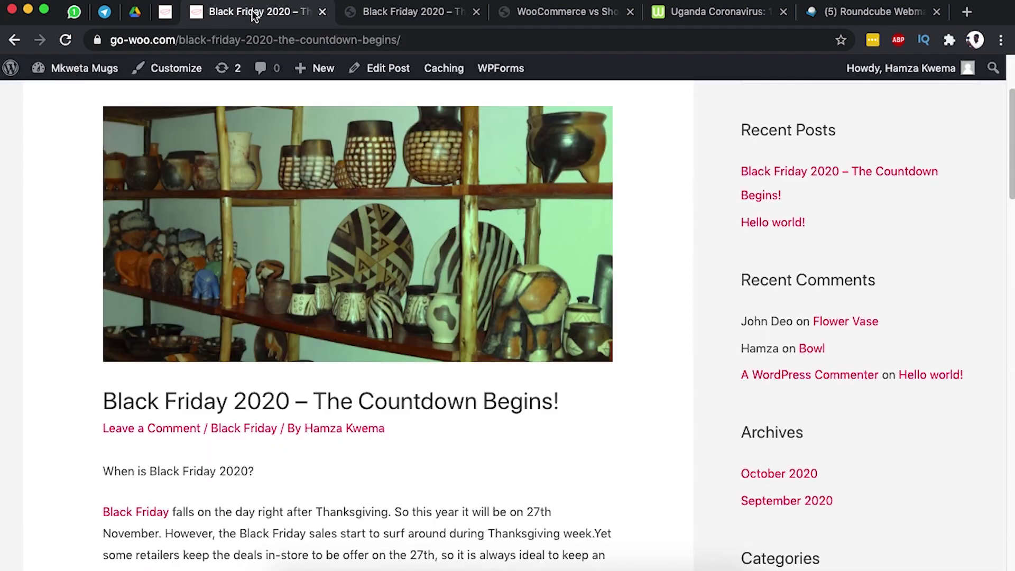
{"action": "left_click", "coordinate": [63, 40]}
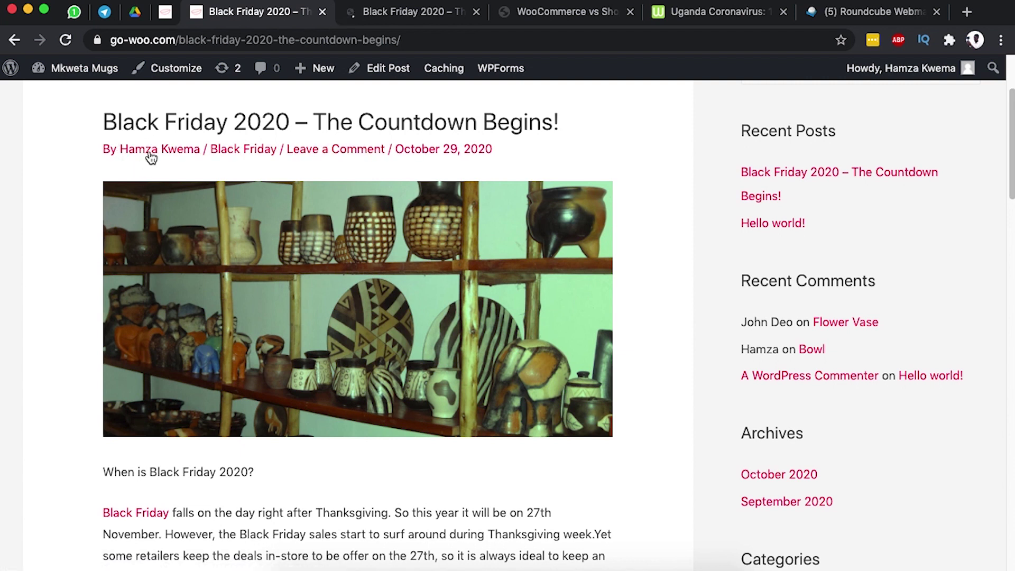
{"action": "scroll", "coordinate": [222, 272], "scroll_direction": "down", "scroll_amount": 10}
{"action": "scroll", "coordinate": [222, 272], "scroll_direction": "down", "scroll_amount": 15}
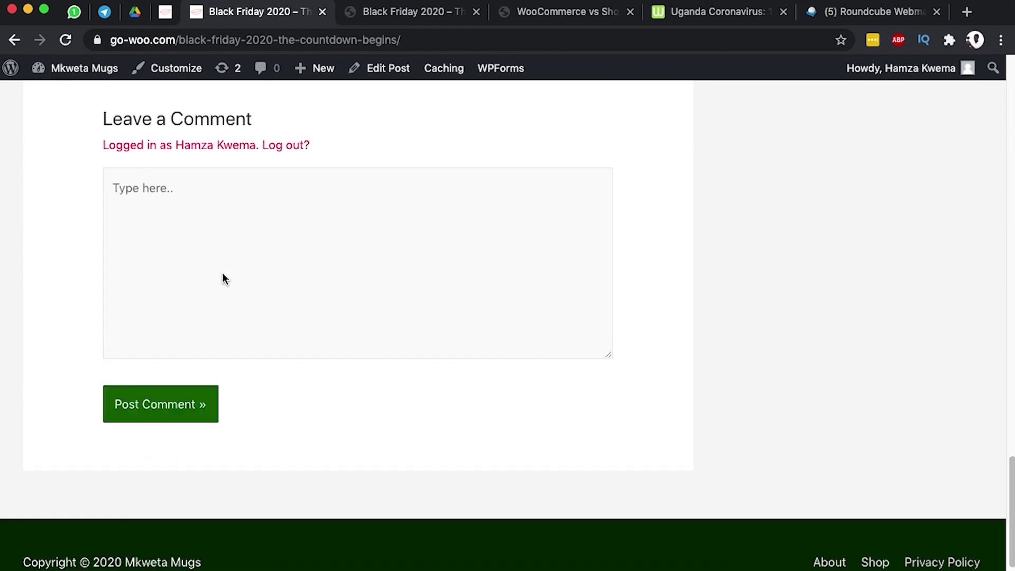
Examine the sidebar widgets beside the live Black Friday 2020 post and return to the customizer's main settings.
{"action": "key", "text": "ctrl+shift+Tab"}
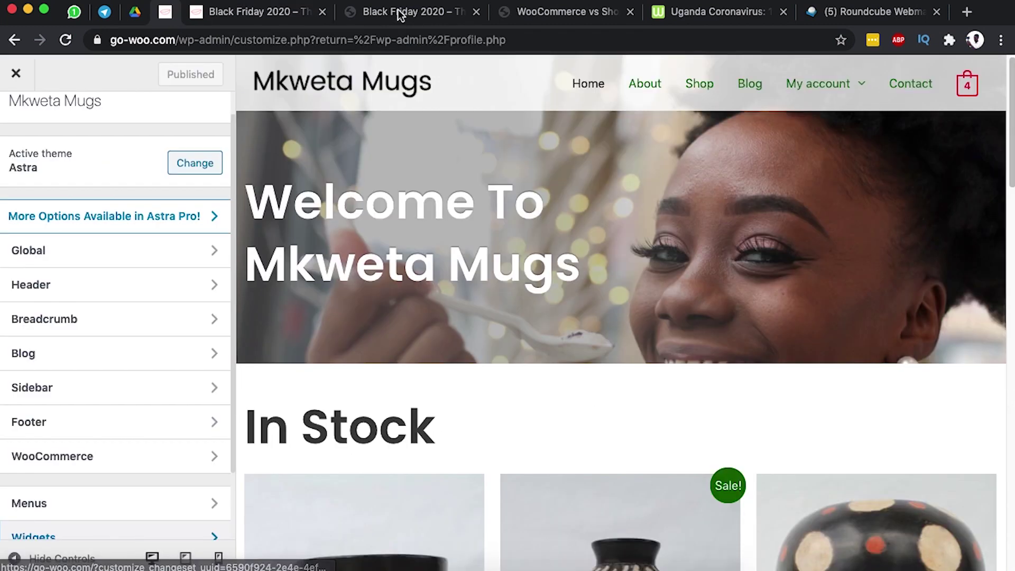
{"action": "left_click", "coordinate": [237, 10]}
{"action": "left_click", "coordinate": [823, 209]}
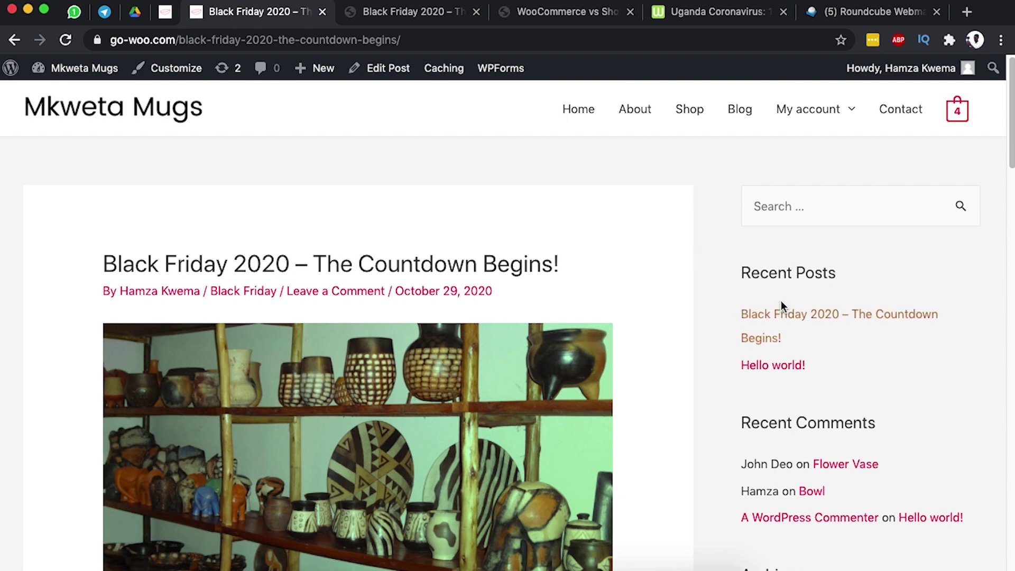
{"action": "scroll", "coordinate": [781, 330], "scroll_direction": "down", "scroll_amount": 5}
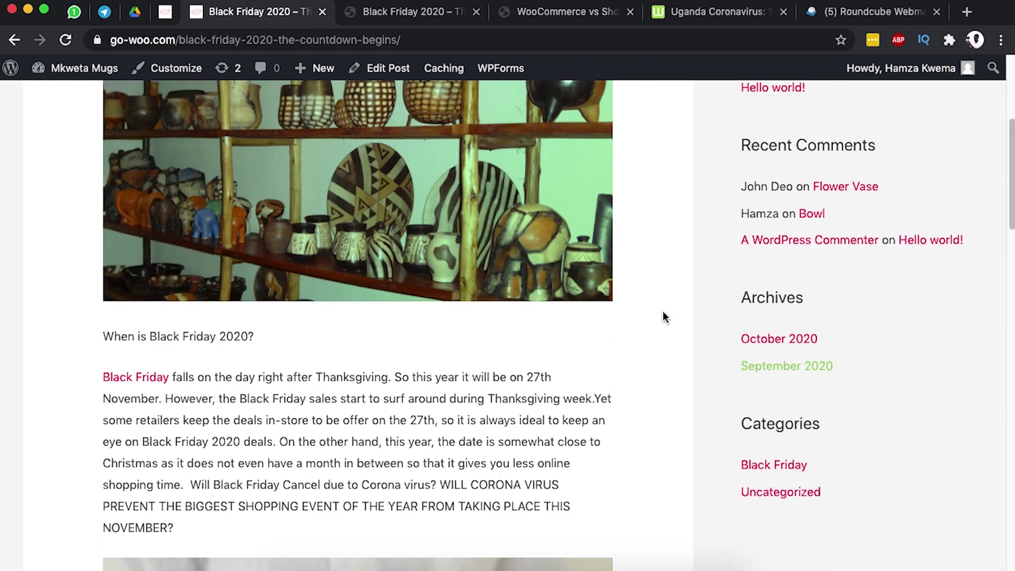
{"action": "left_click", "coordinate": [168, 21]}
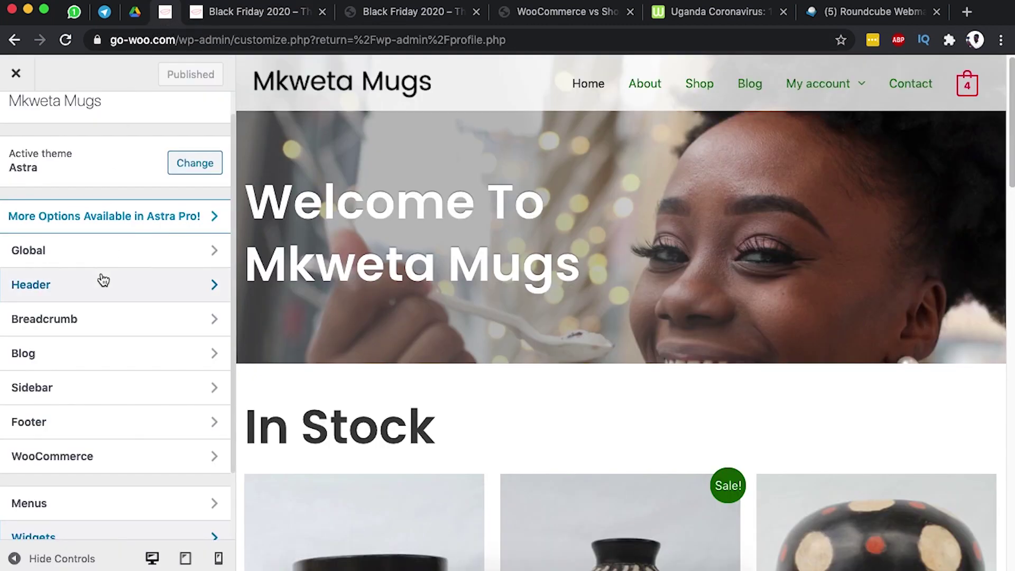
Set the sidebar layout for Blog Posts to No Sidebar and publish the change.
{"action": "scroll", "coordinate": [90, 343], "scroll_direction": "down", "scroll_amount": 1}
{"action": "left_click", "coordinate": [87, 391]}
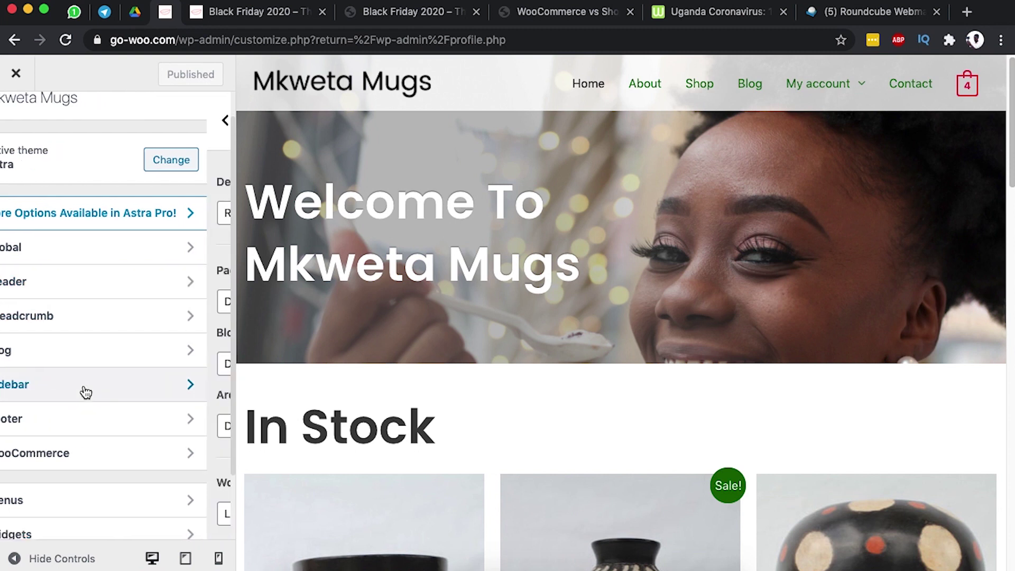
{"action": "scroll", "coordinate": [108, 271], "scroll_direction": "down", "scroll_amount": 2}
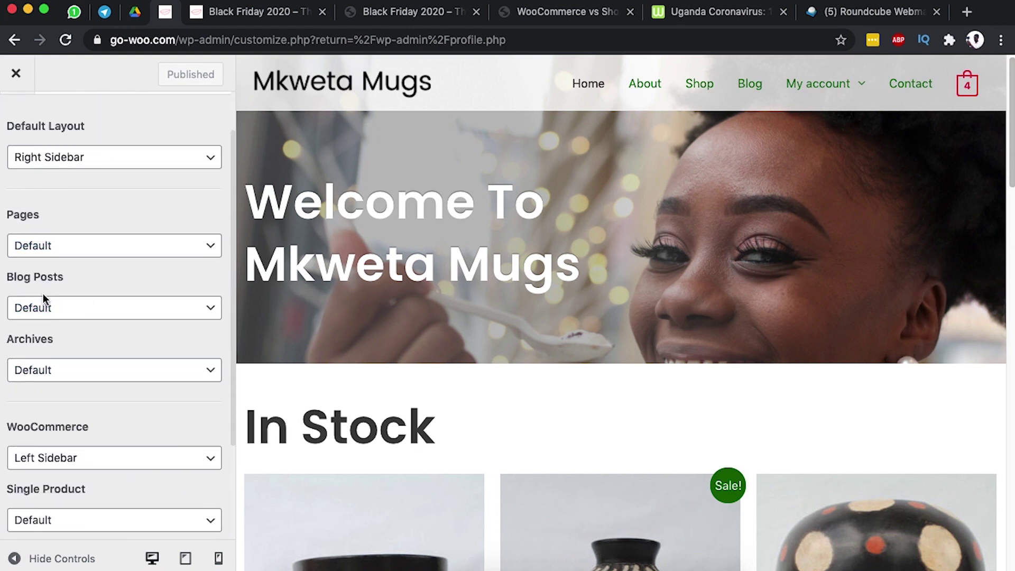
{"action": "left_click", "coordinate": [58, 314]}
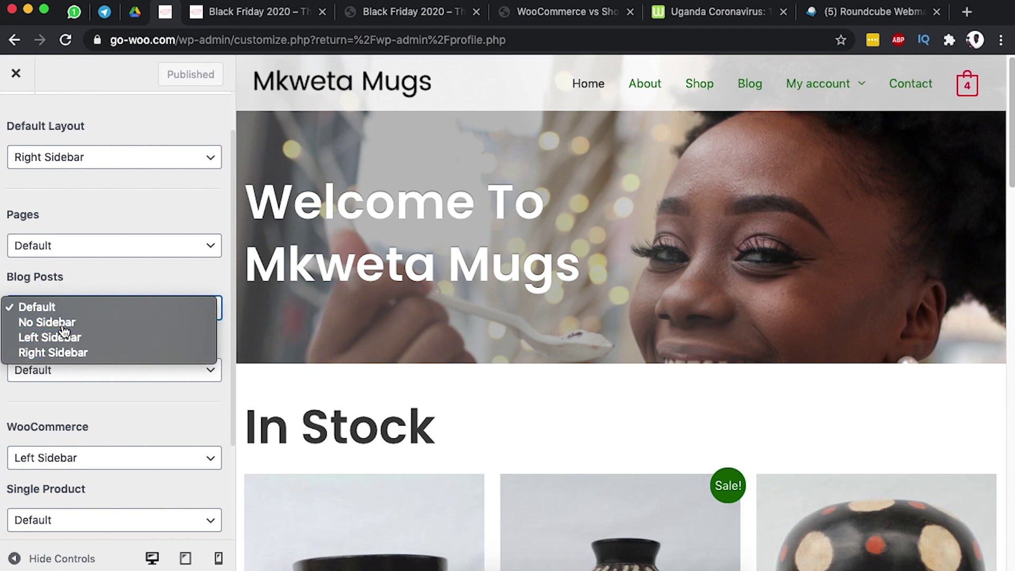
{"action": "left_click", "coordinate": [62, 327]}
{"action": "left_click", "coordinate": [169, 77]}
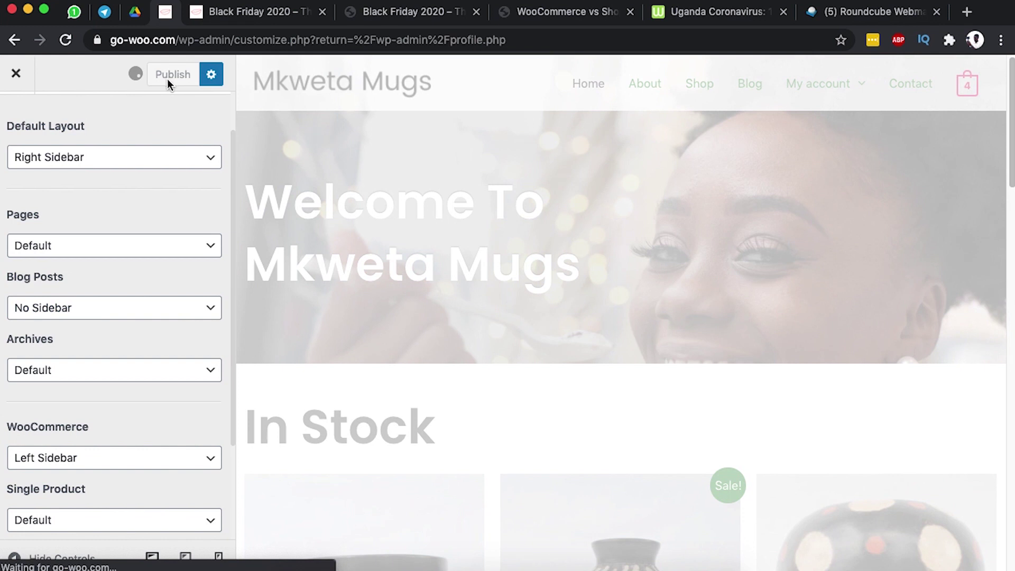
Reload the live Black Friday 2020 post and check its layout with the No Sidebar setting.
{"action": "left_click", "coordinate": [250, 11]}
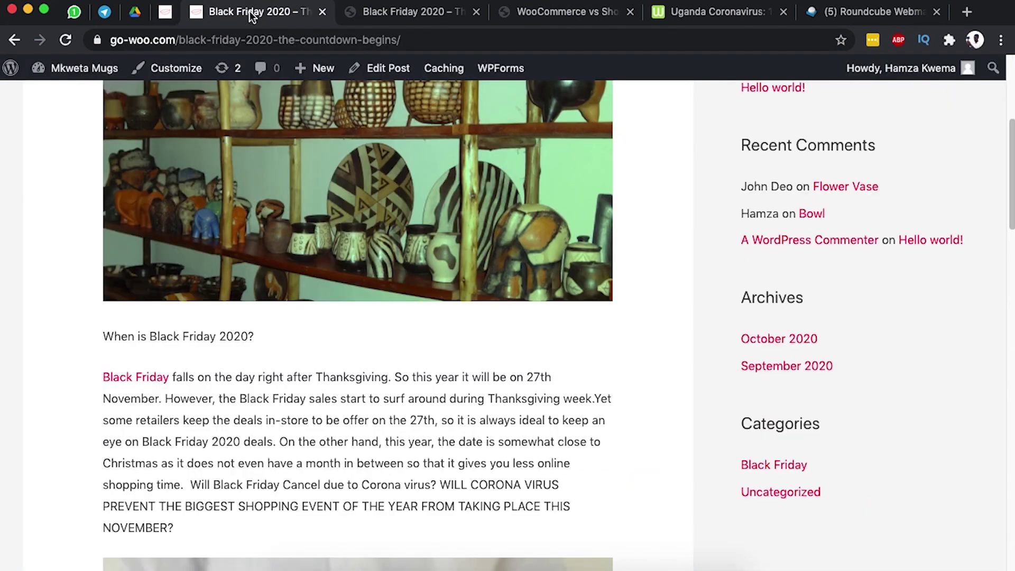
{"action": "left_click", "coordinate": [66, 41]}
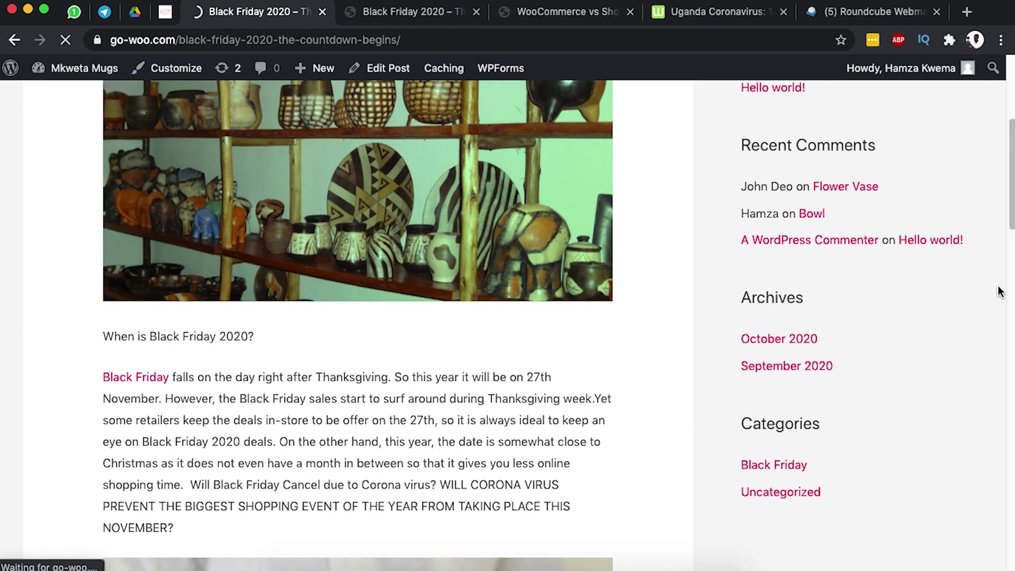
{"action": "scroll", "coordinate": [929, 314], "scroll_direction": "down", "scroll_amount": 15}
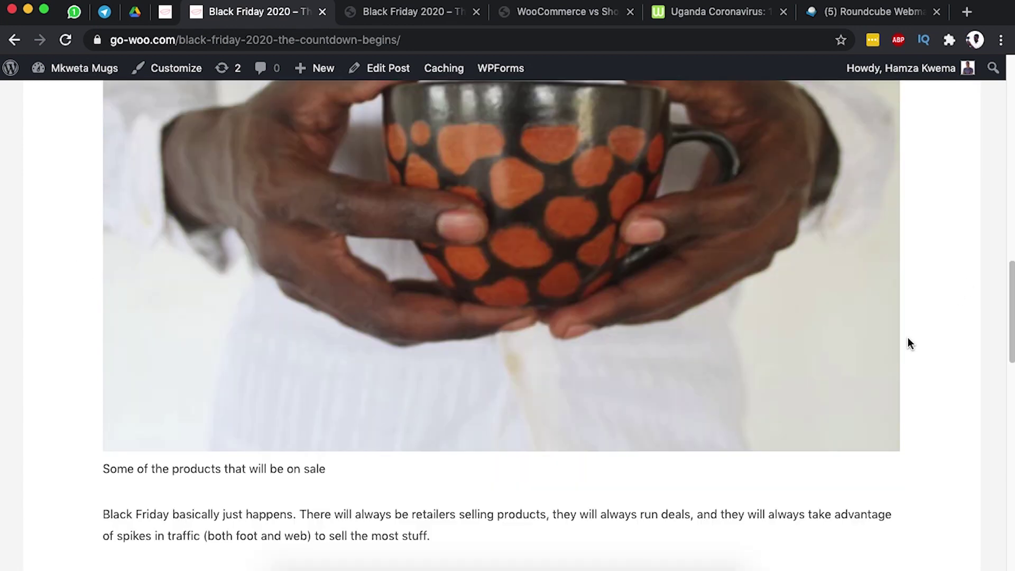
{"action": "scroll", "coordinate": [909, 342], "scroll_direction": "down", "scroll_amount": 5}
{"action": "scroll", "coordinate": [909, 343], "scroll_direction": "up", "scroll_amount": 20}
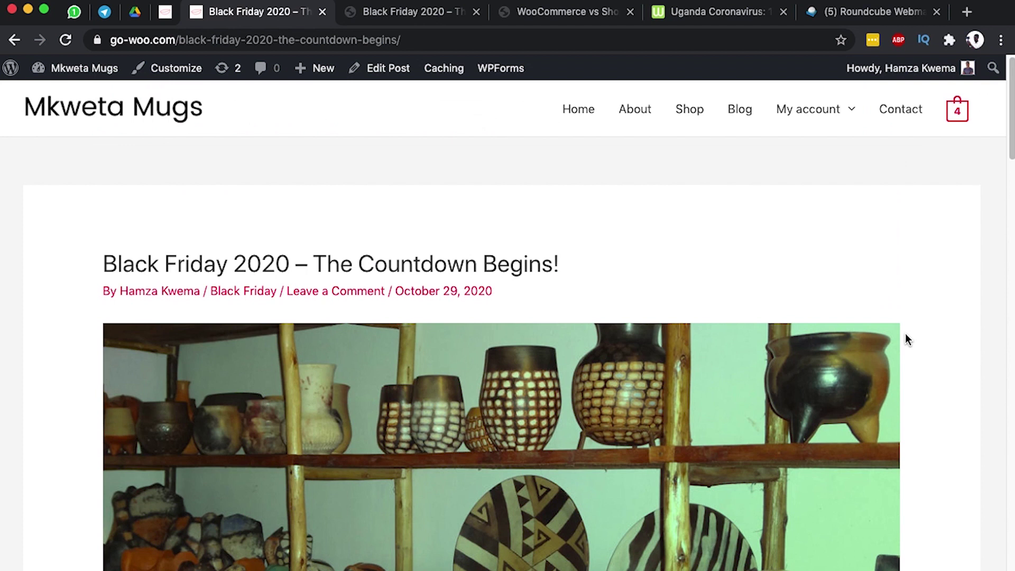
Return to the customizer, set the Blog Posts sidebar layout back to Default, and publish.
{"action": "left_click", "coordinate": [165, 11]}
{"action": "left_click", "coordinate": [51, 309]}
{"action": "left_click", "coordinate": [57, 291]}
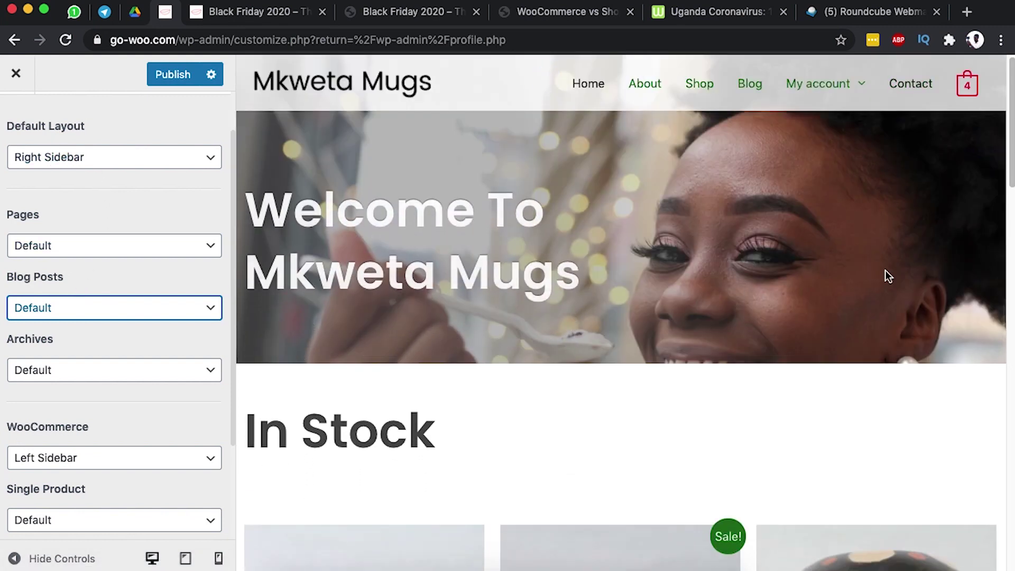
{"action": "left_click", "coordinate": [163, 72]}
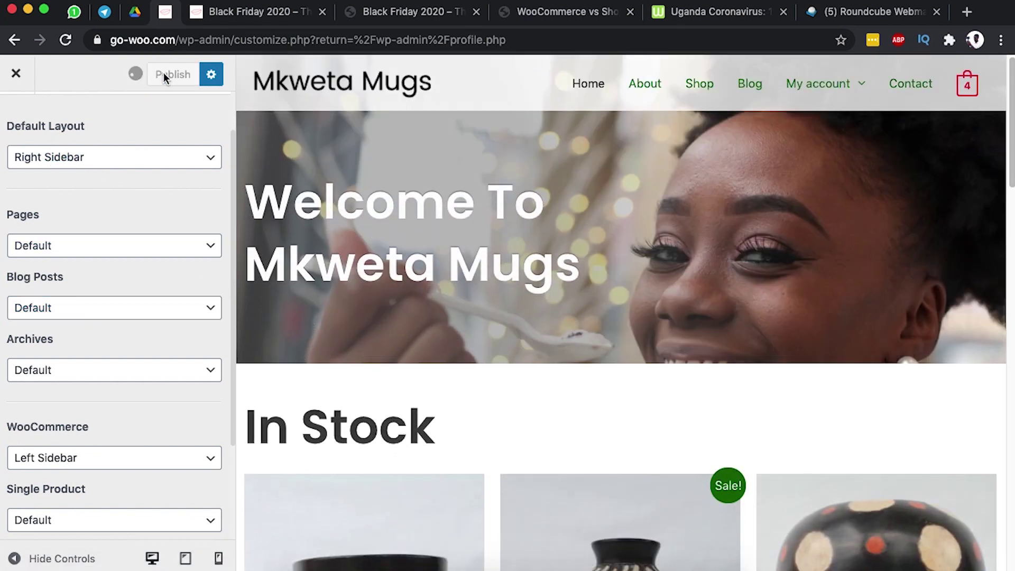
Set the Sidebar Width to 25%, publish the change, and reload the live Black Friday 2020 post.
{"action": "scroll", "coordinate": [142, 211], "scroll_direction": "down", "scroll_amount": 5}
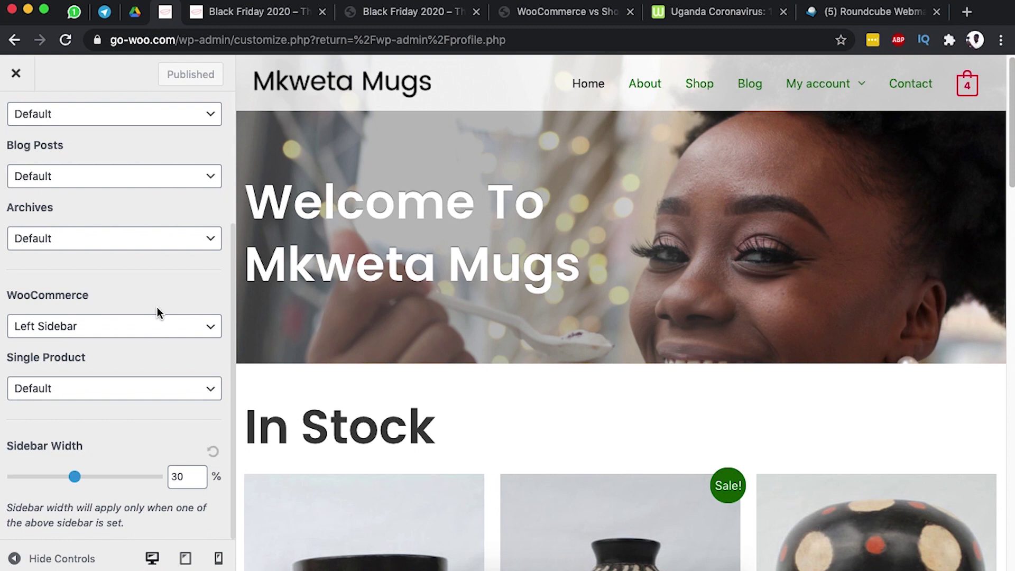
{"action": "left_click", "coordinate": [170, 477]}
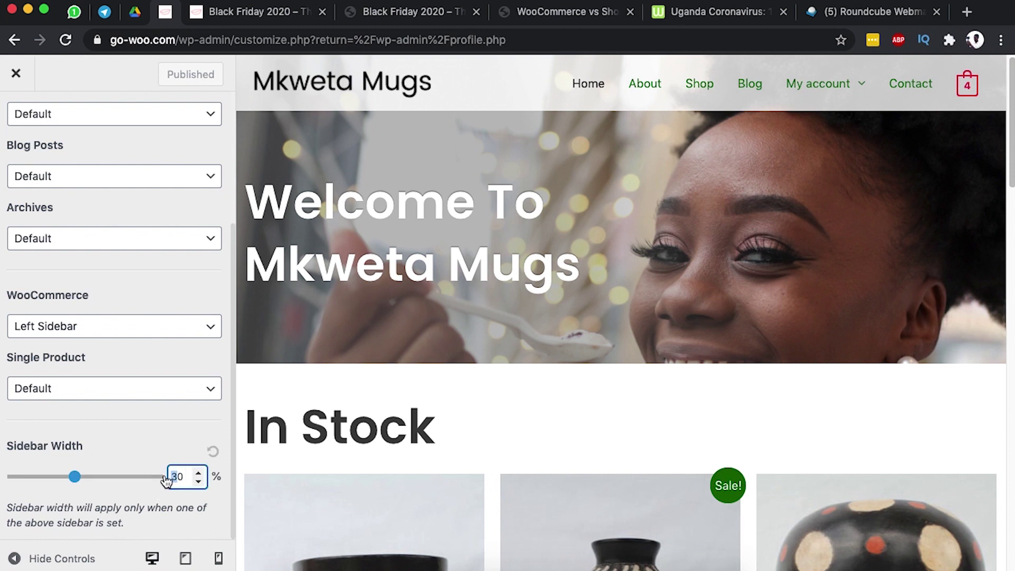
{"action": "type", "text": "2"}
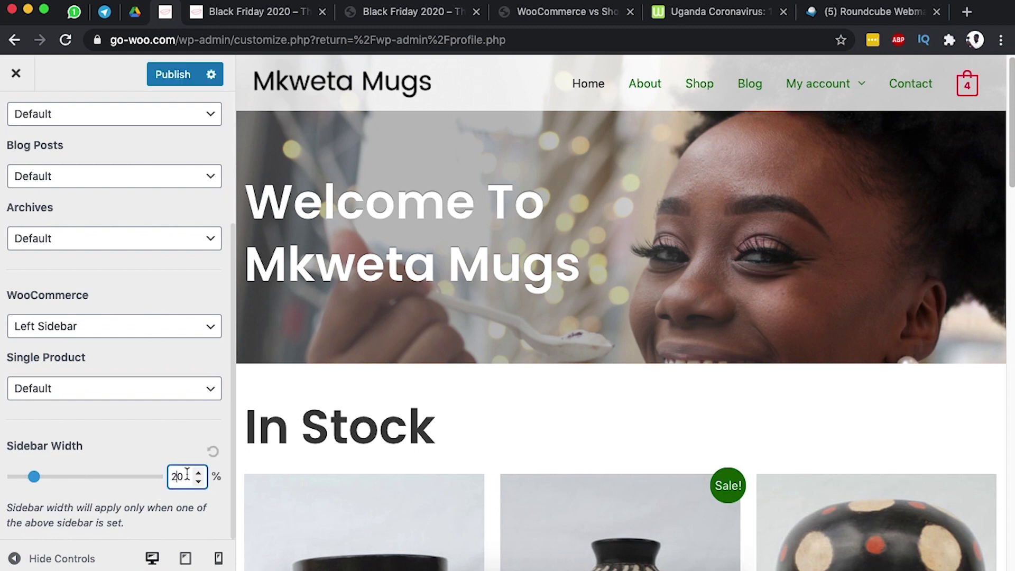
{"action": "type", "text": "5"}
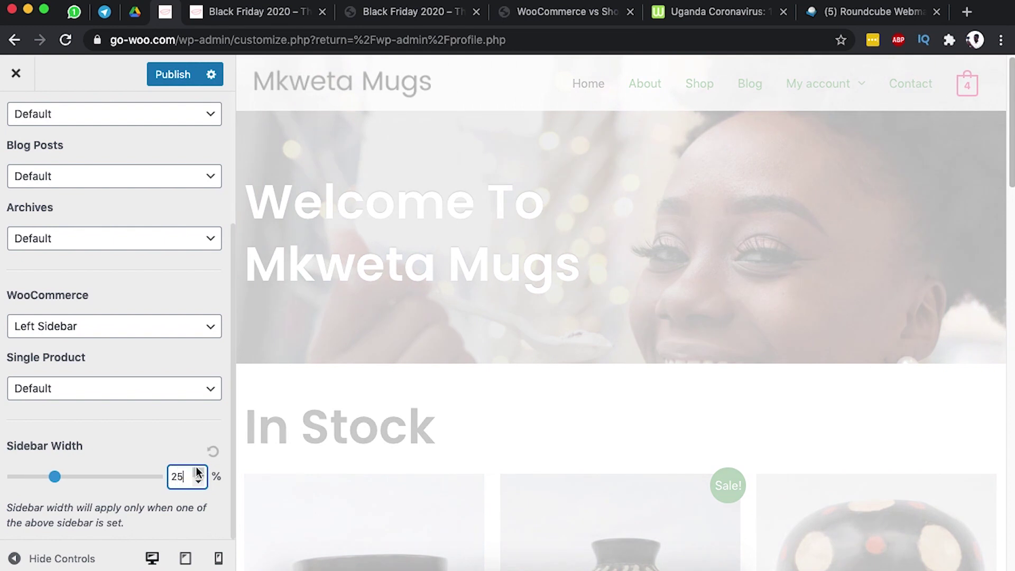
{"action": "left_click", "coordinate": [167, 82]}
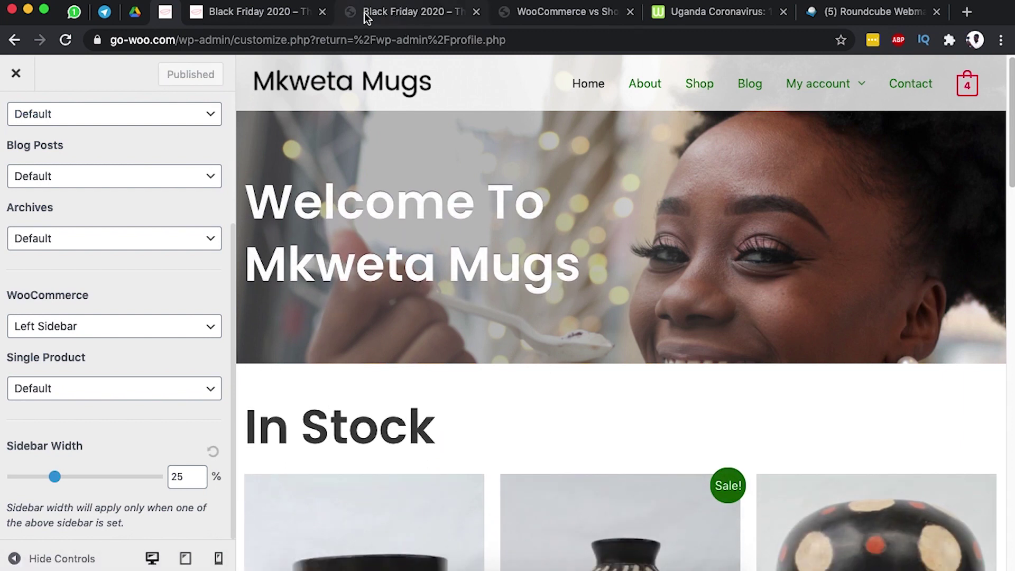
{"action": "left_click", "coordinate": [252, 9]}
{"action": "left_click", "coordinate": [64, 41]}
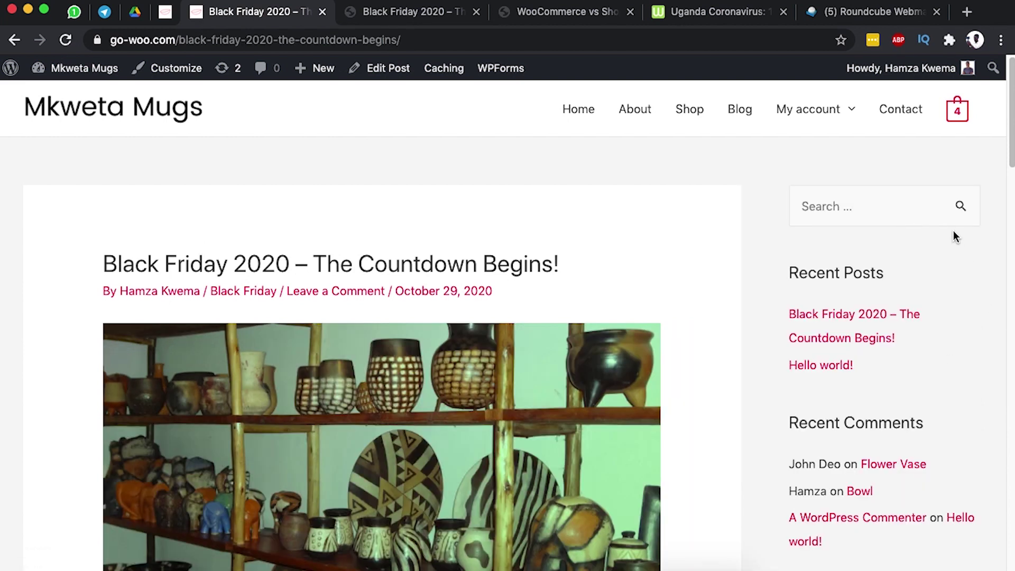
Close the customizer and open the Widgets management page in the WordPress admin.
{"action": "left_click", "coordinate": [164, 11]}
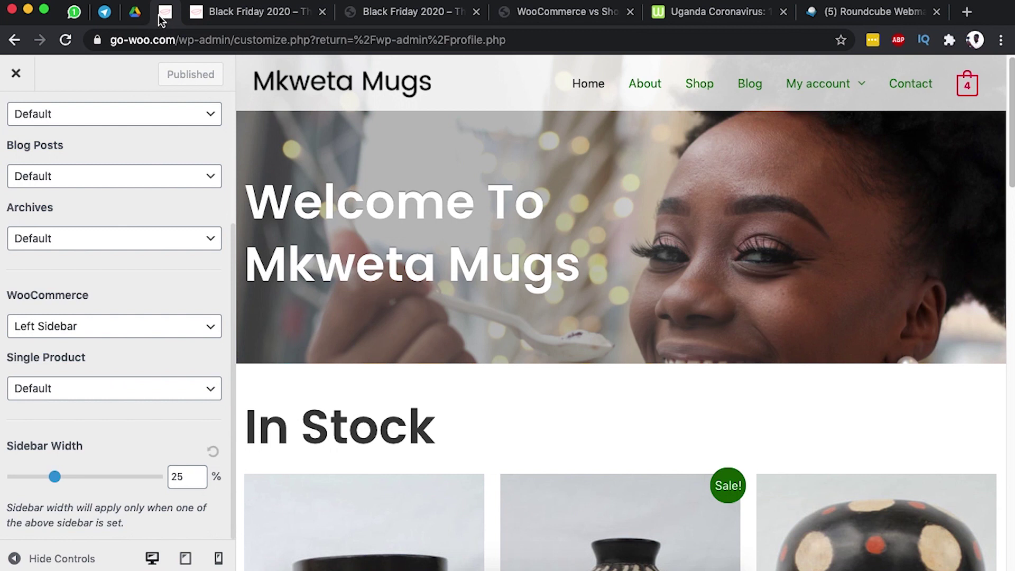
{"action": "scroll", "coordinate": [81, 173], "scroll_direction": "up", "scroll_amount": 4}
{"action": "left_click", "coordinate": [16, 120]}
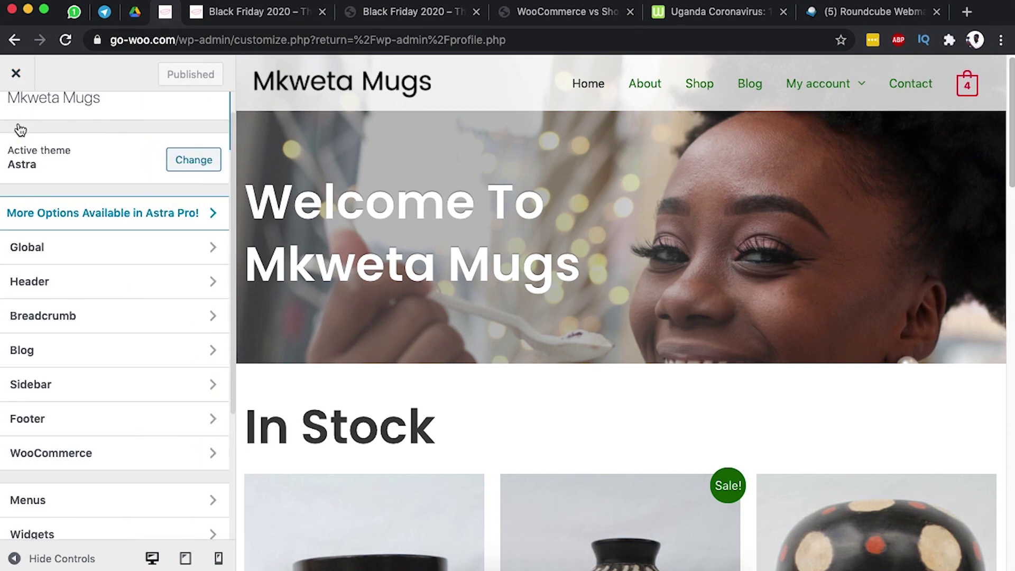
{"action": "left_click", "coordinate": [16, 76]}
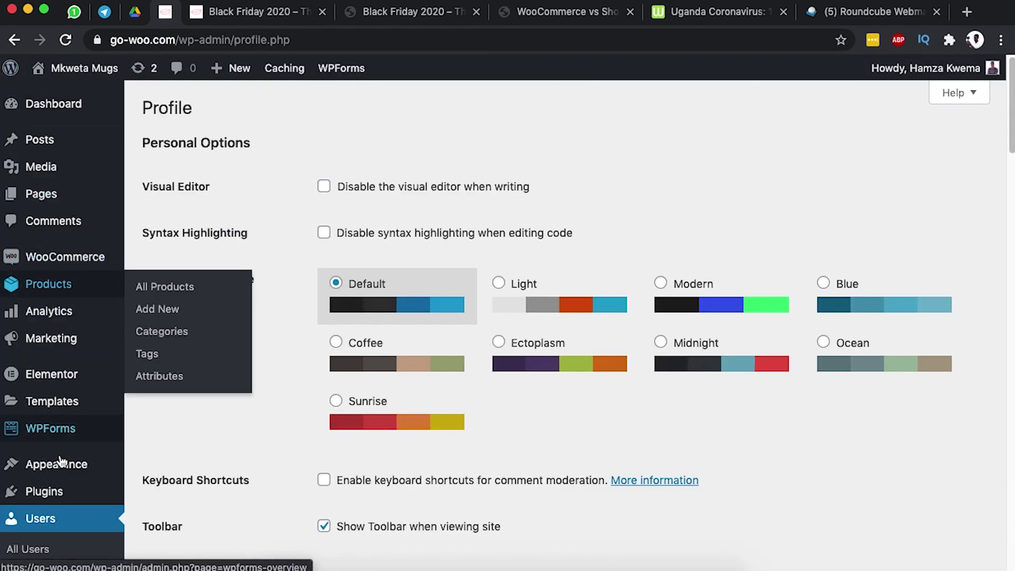
{"action": "mouse_move", "coordinate": [61, 462]}
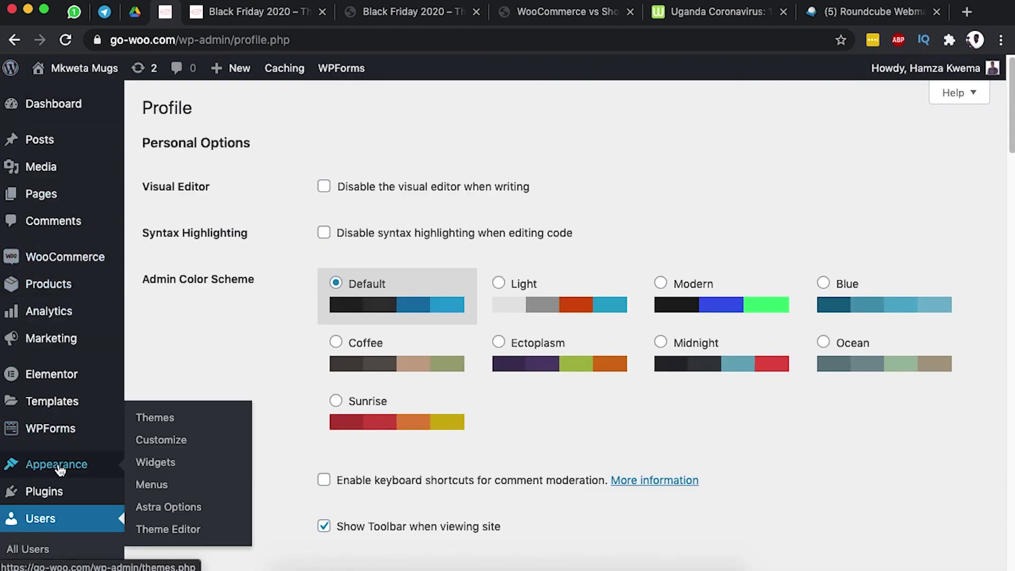
{"action": "left_click", "coordinate": [160, 463]}
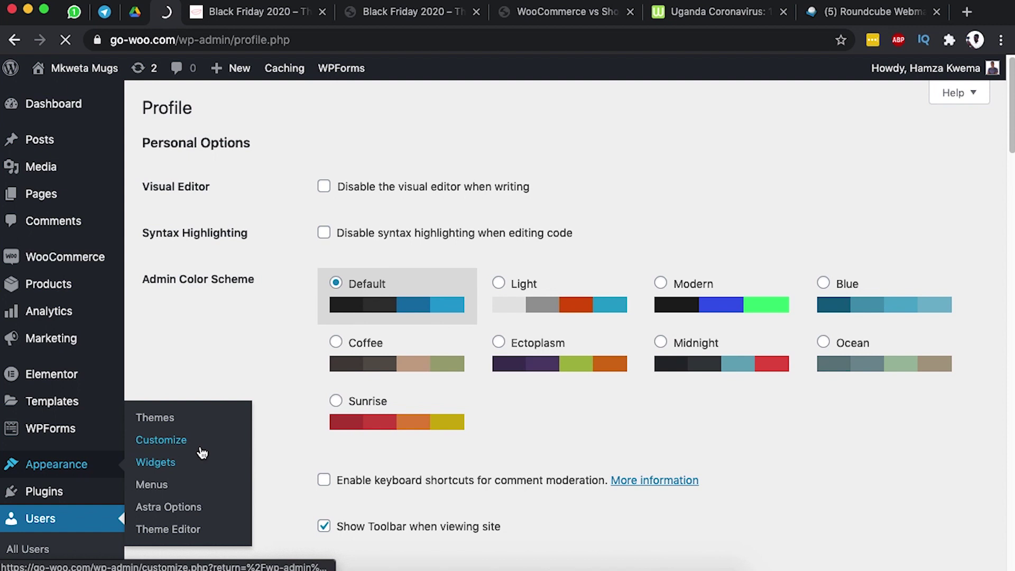
{"action": "scroll", "coordinate": [852, 478], "scroll_direction": "down", "scroll_amount": 3}
{"action": "scroll", "coordinate": [852, 479], "scroll_direction": "up", "scroll_amount": 3}
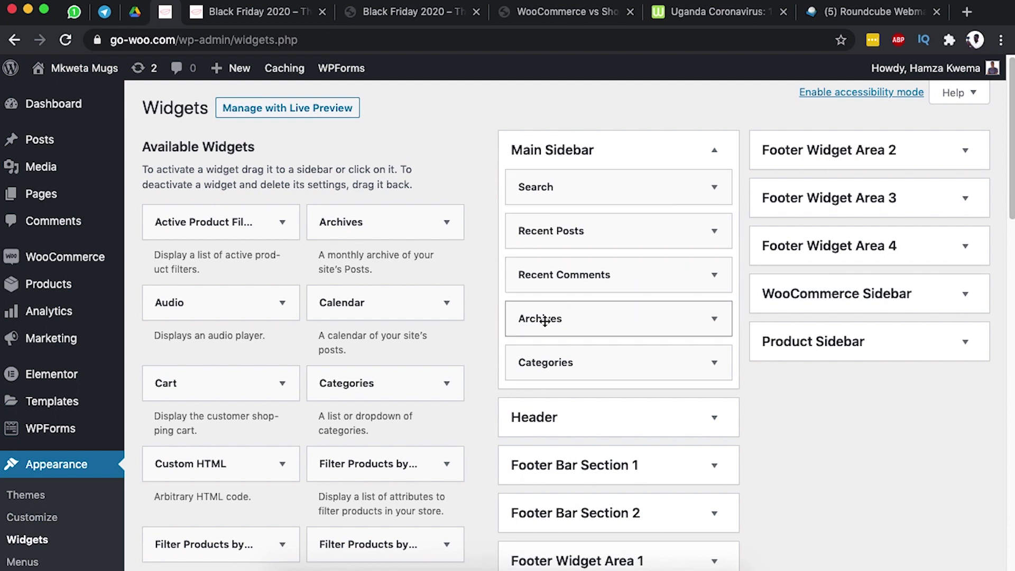
Compare the widgets shown beside the live Black Friday 2020 post with the Main Sidebar widget list.
{"action": "left_click", "coordinate": [249, 13]}
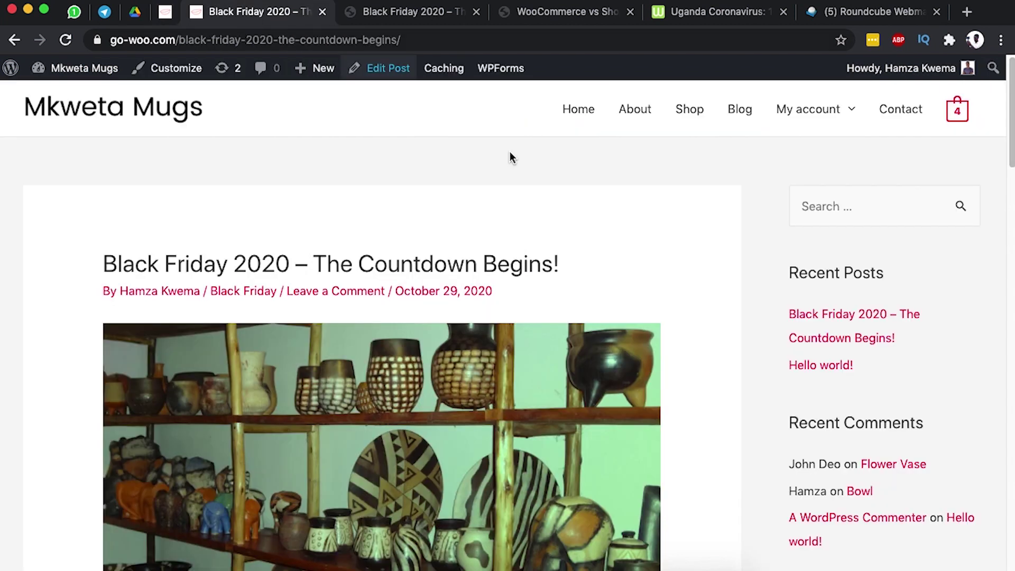
{"action": "scroll", "coordinate": [854, 271], "scroll_direction": "down", "scroll_amount": 2}
{"action": "scroll", "coordinate": [851, 348], "scroll_direction": "down", "scroll_amount": 3}
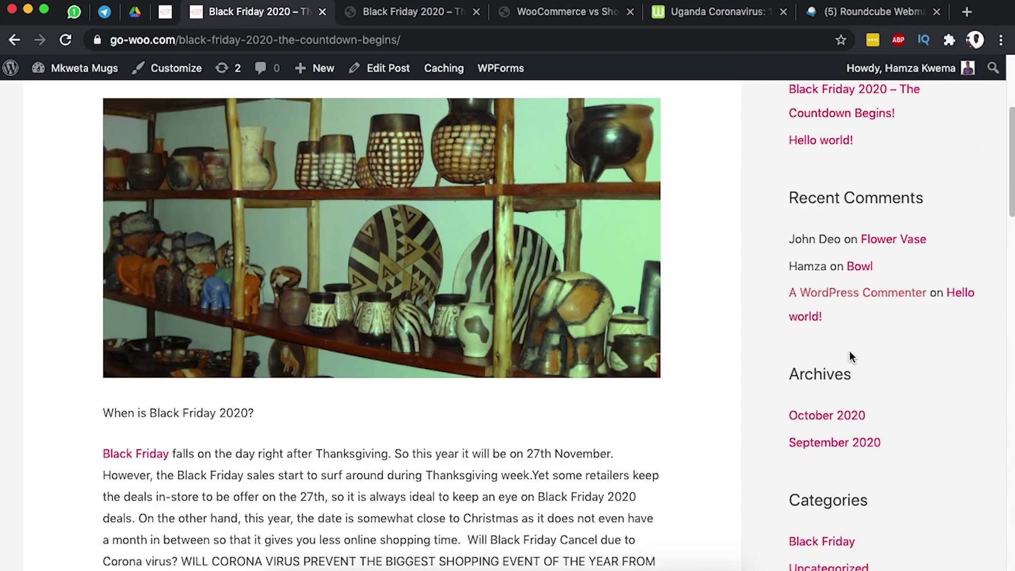
{"action": "scroll", "coordinate": [880, 372], "scroll_direction": "down", "scroll_amount": 5}
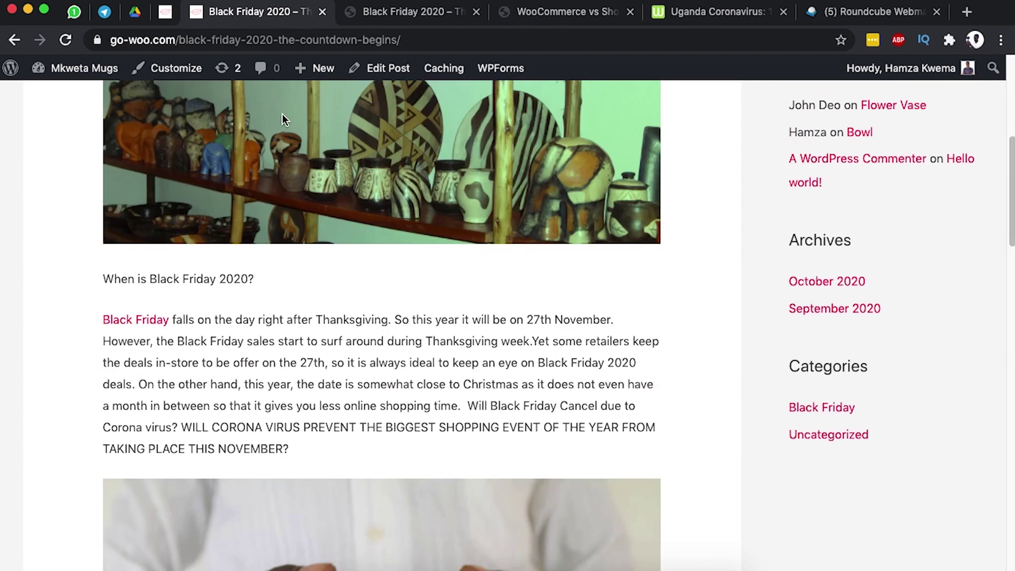
{"action": "left_click", "coordinate": [164, 13]}
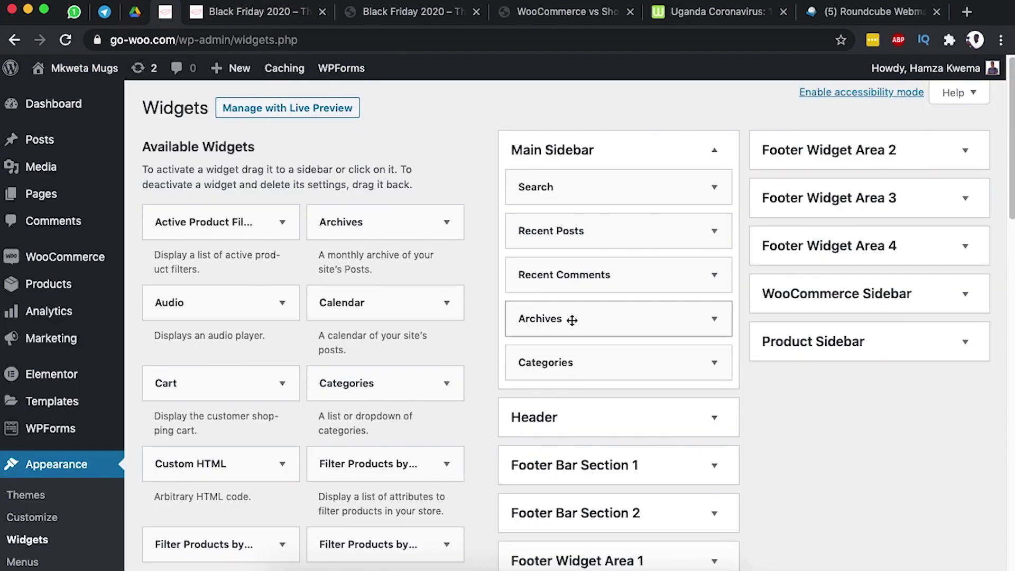
Add a Products widget to the Main Sidebar and place it directly below the Search widget.
{"action": "scroll", "coordinate": [770, 449], "scroll_direction": "down", "scroll_amount": 2}
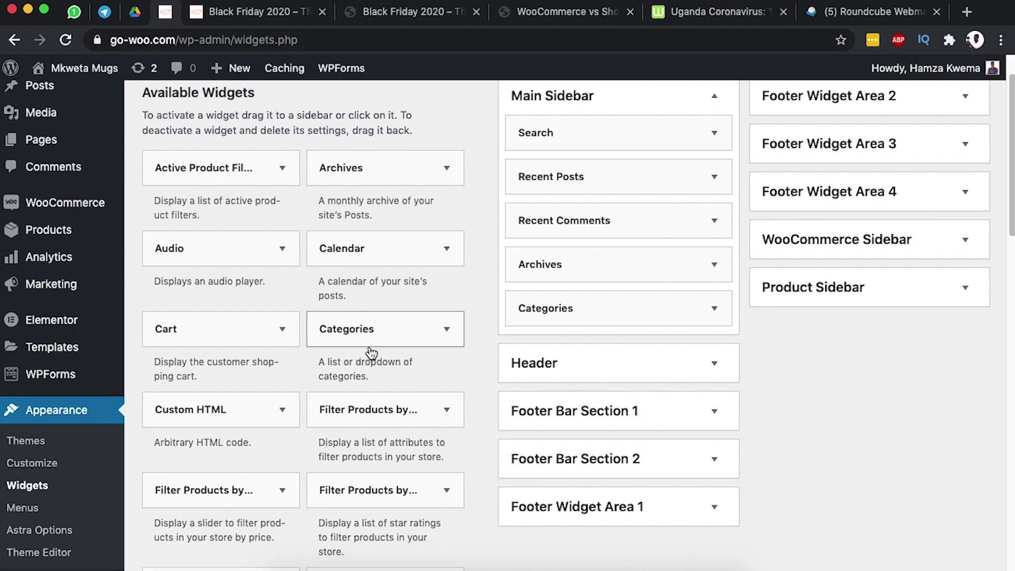
{"action": "scroll", "coordinate": [430, 358], "scroll_direction": "down", "scroll_amount": 8}
{"action": "left_click", "coordinate": [252, 469]}
{"action": "left_click", "coordinate": [252, 433]}
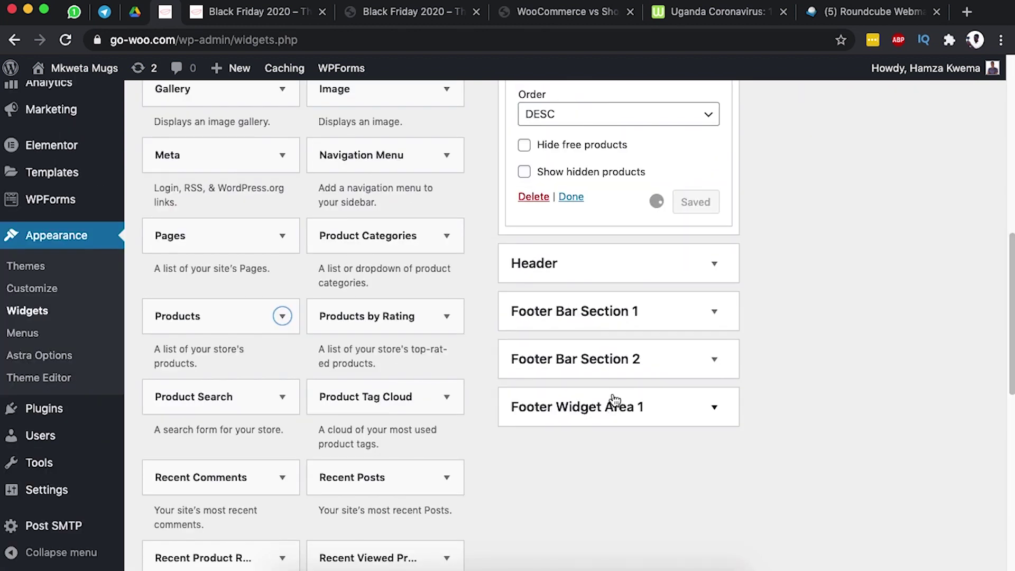
{"action": "scroll", "coordinate": [616, 370], "scroll_direction": "up", "scroll_amount": 3}
{"action": "scroll", "coordinate": [611, 341], "scroll_direction": "up", "scroll_amount": 4}
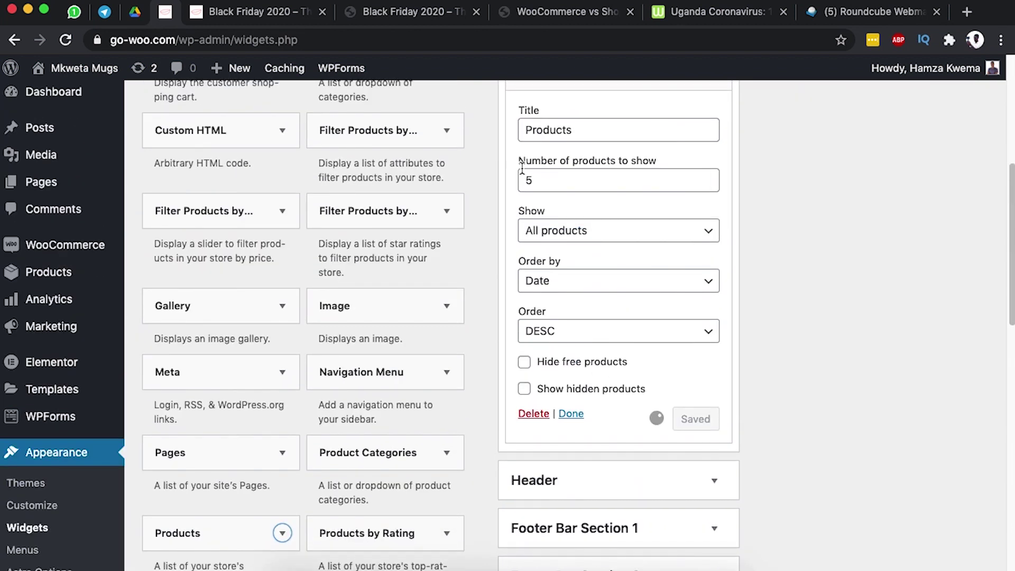
{"action": "scroll", "coordinate": [562, 212], "scroll_direction": "up", "scroll_amount": 5}
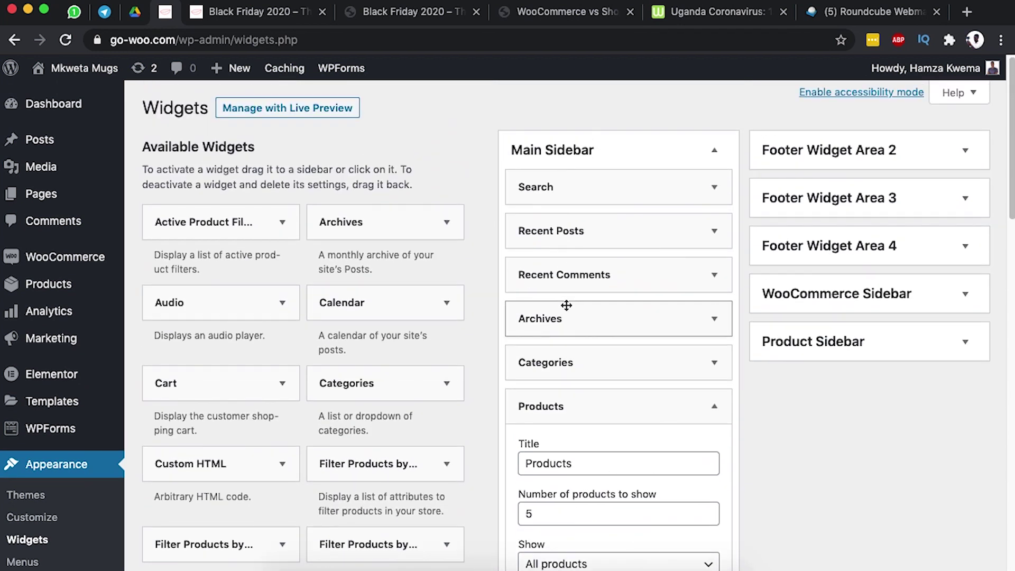
{"action": "left_click_drag", "start_coordinate": [547, 410], "coordinate": [550, 229]}
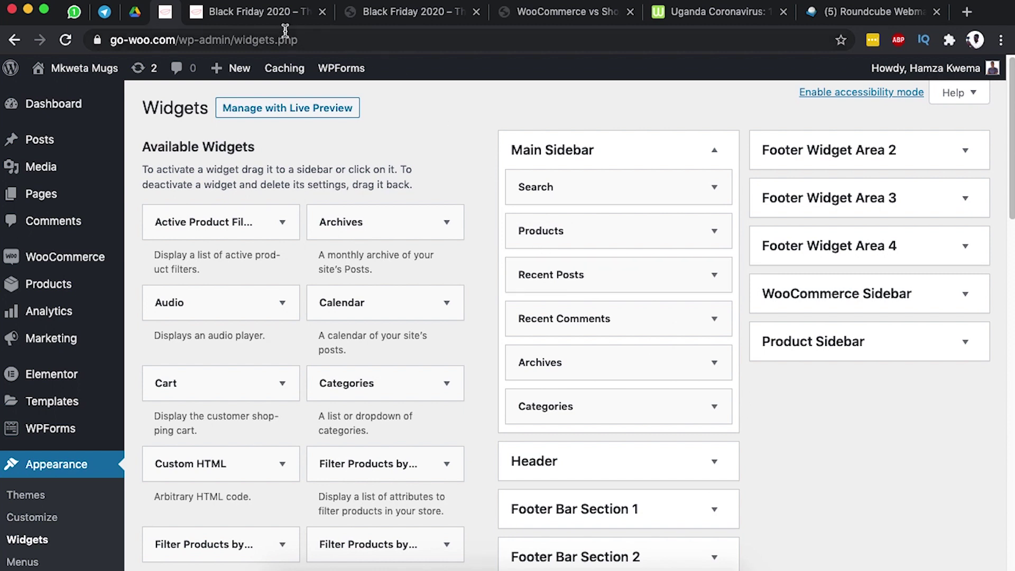
Reload the live Black Friday 2020 post and check the Products widget, sidebar and content down to the comment form.
{"action": "left_click", "coordinate": [256, 10]}
{"action": "scroll", "coordinate": [202, 324], "scroll_direction": "up", "scroll_amount": 4}
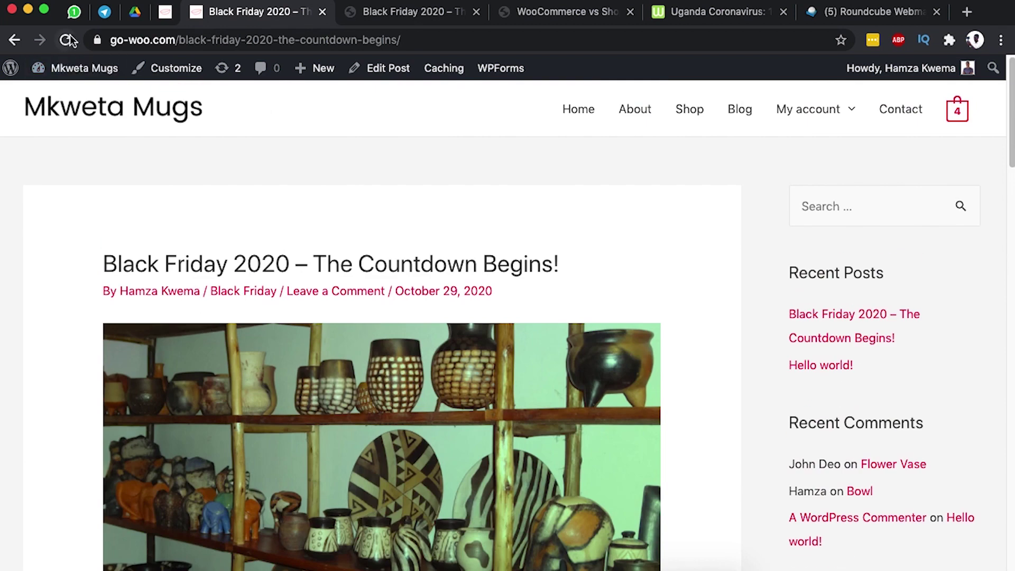
{"action": "key", "text": "super+r"}
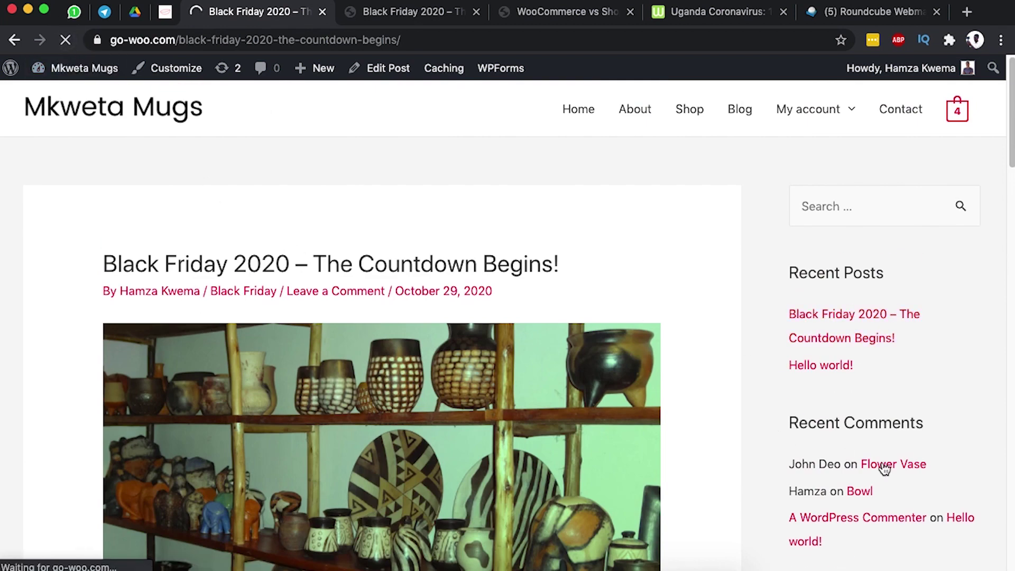
{"action": "scroll", "coordinate": [972, 447], "scroll_direction": "down", "scroll_amount": 3}
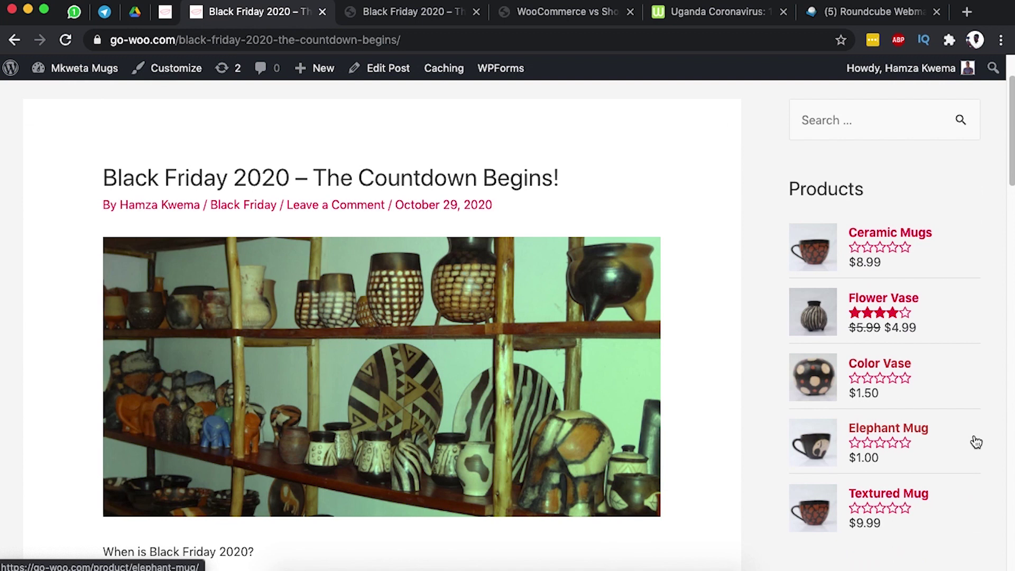
{"action": "scroll", "coordinate": [868, 378], "scroll_direction": "down", "scroll_amount": 3}
{"action": "scroll", "coordinate": [465, 427], "scroll_direction": "up", "scroll_amount": 5}
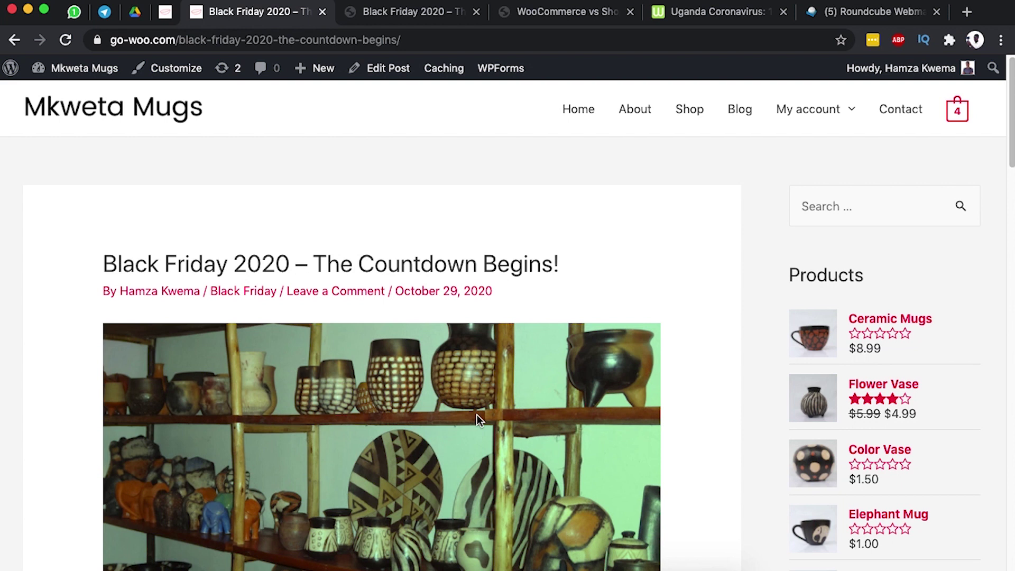
{"action": "scroll", "coordinate": [500, 417], "scroll_direction": "down", "scroll_amount": 15}
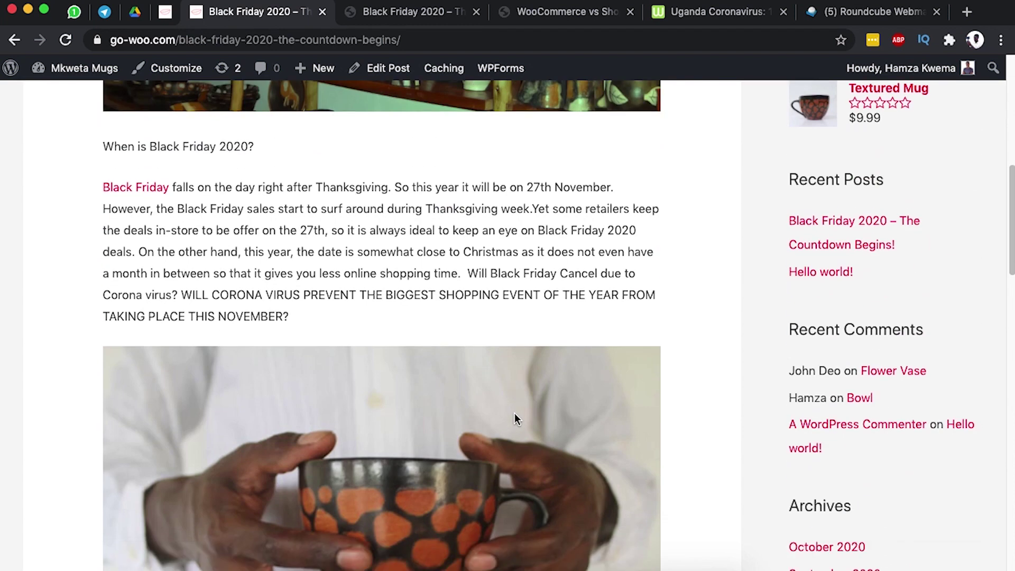
{"action": "scroll", "coordinate": [517, 415], "scroll_direction": "down", "scroll_amount": 7}
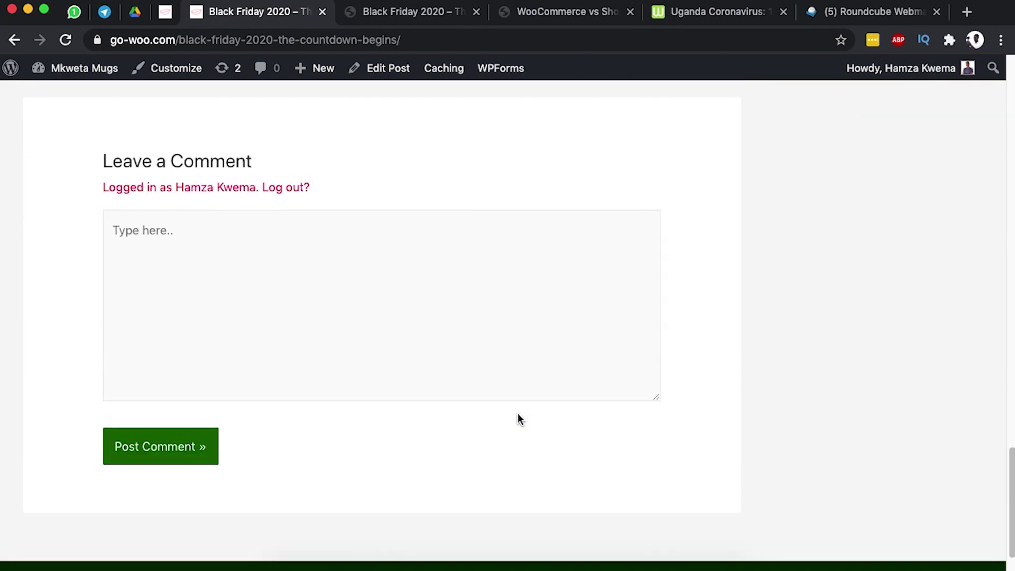